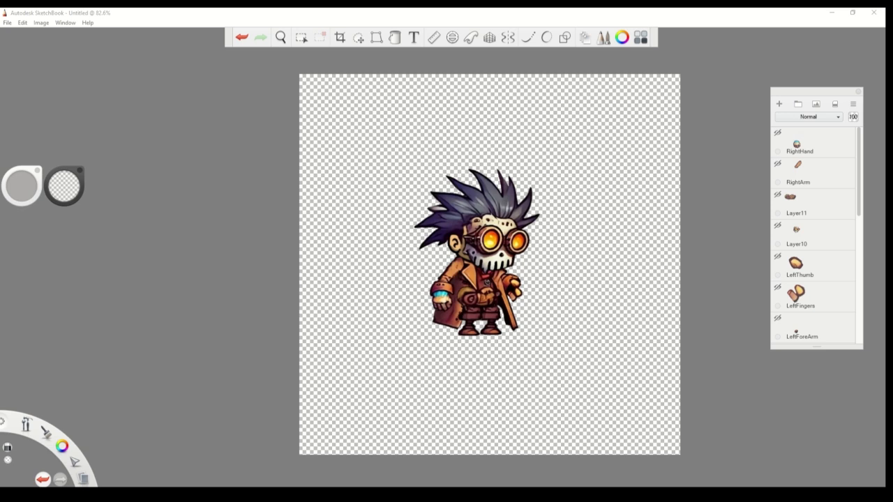
# Duplicate Layer17 containing the full character and hide the original Layer17.
pyautogui.scroll(-5, 796, 233)
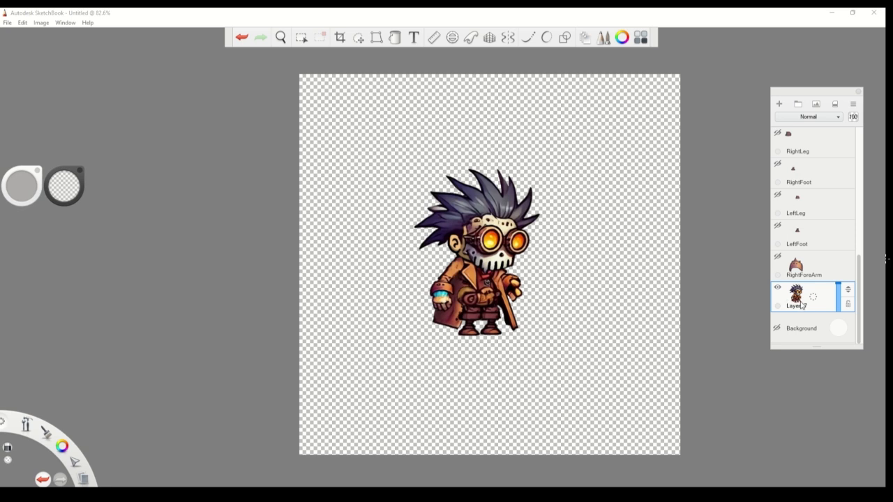
pyautogui.moveTo(817, 297); pyautogui.dragTo(797, 273)
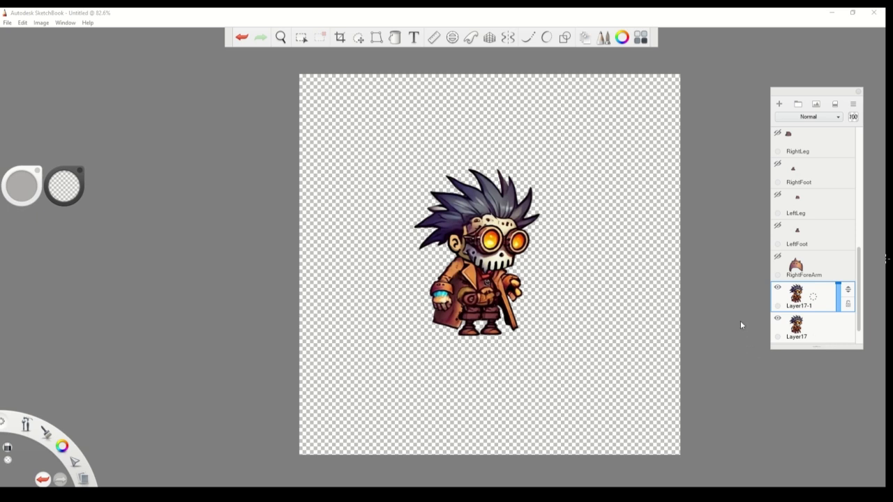
pyautogui.click(778, 320)
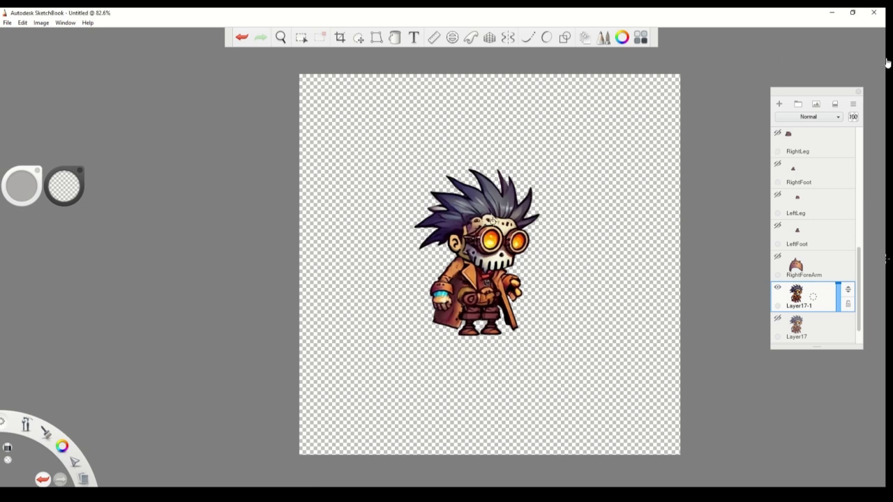
# Erase the skull's forehead along the hairline on the duplicated layer, and switch visibility from the copy to the original Layer17.
pyautogui.moveTo(511, 222)
pyautogui.mouseDown()
pyautogui.moveTo(473, 220)
pyautogui.moveTo(465, 240)
pyautogui.mouseUp()
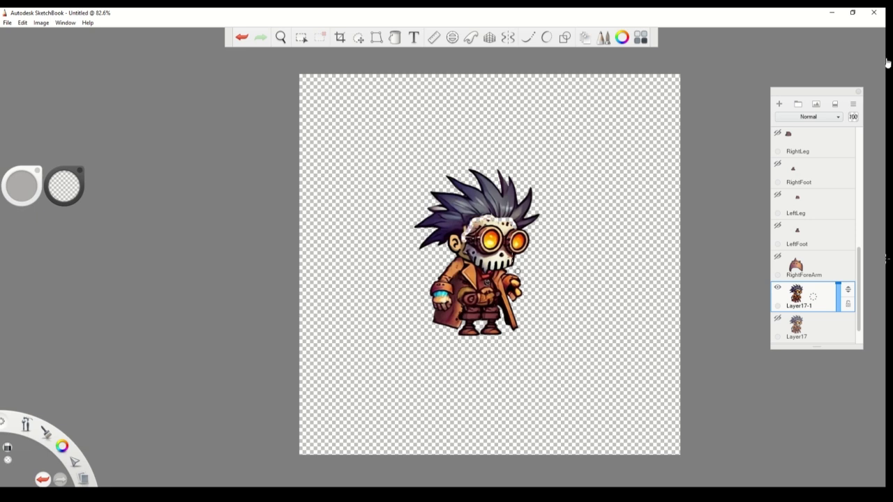
pyautogui.click(780, 290)
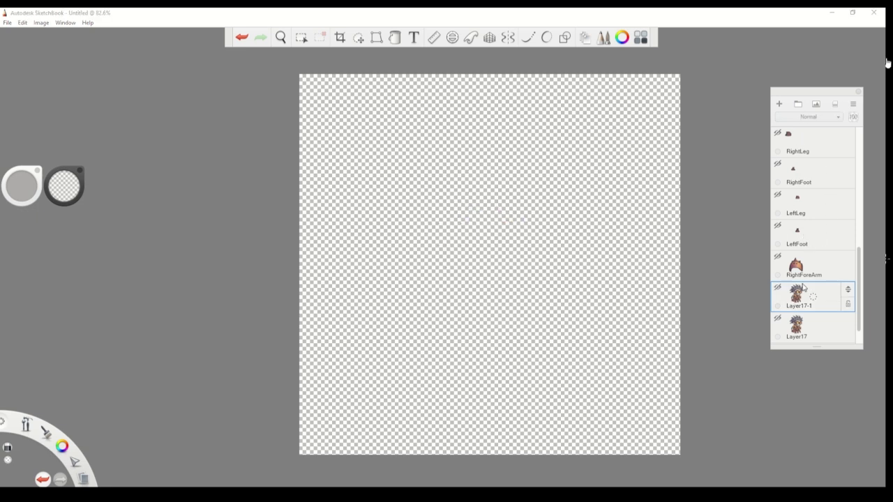
pyautogui.click(779, 320)
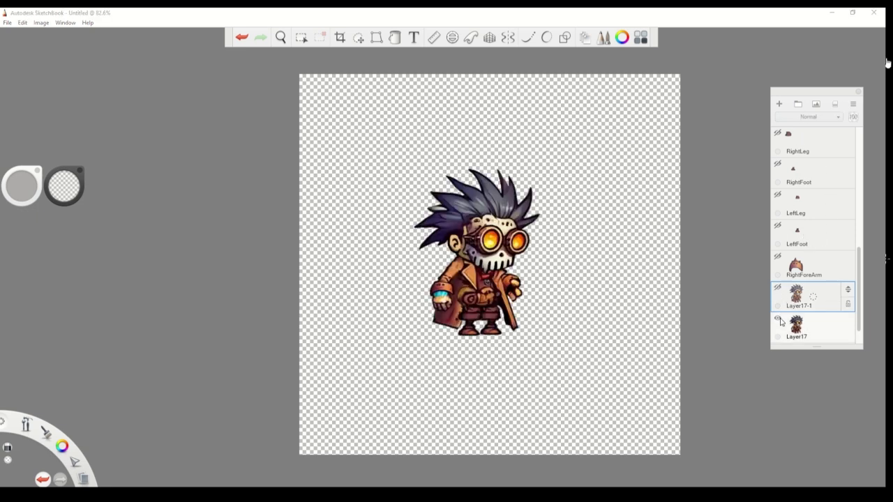
# Show the Hair layer and hide Layer17 to view the separated hair on its own.
pyautogui.scroll(5, 802, 254)
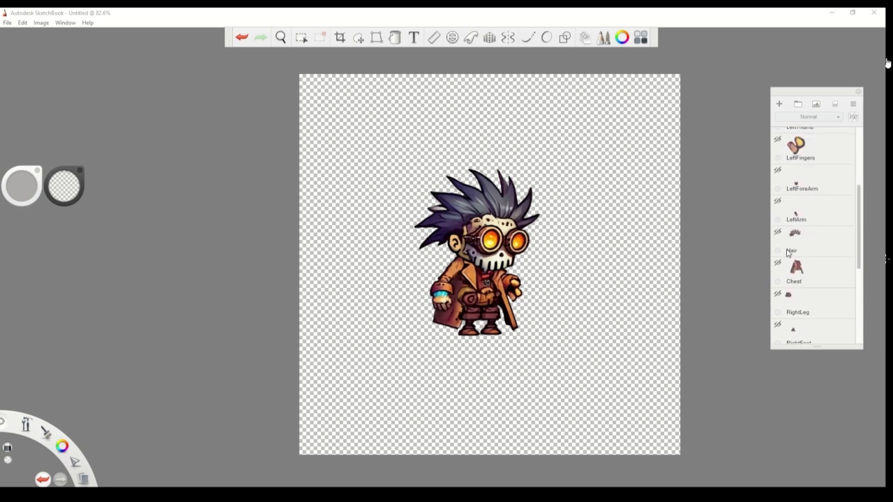
pyautogui.click(778, 233)
pyautogui.scroll(-2, 787, 289)
pyautogui.scroll(-4, 786, 290)
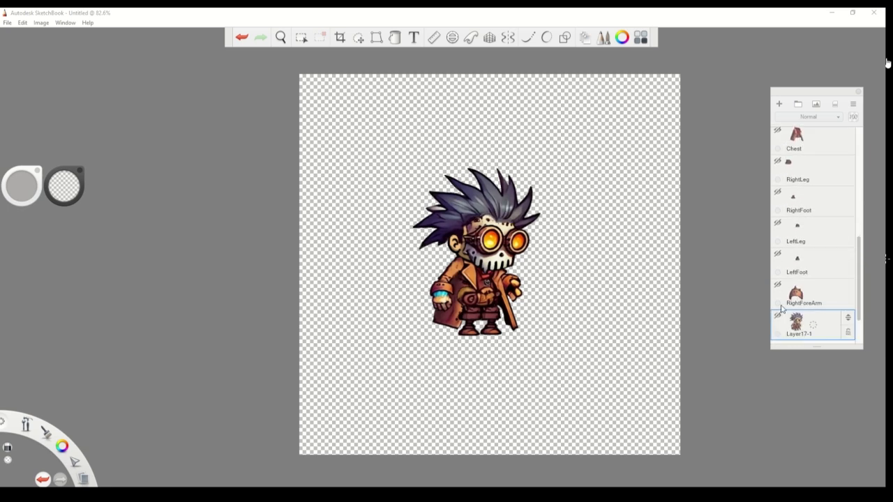
pyautogui.click(778, 315)
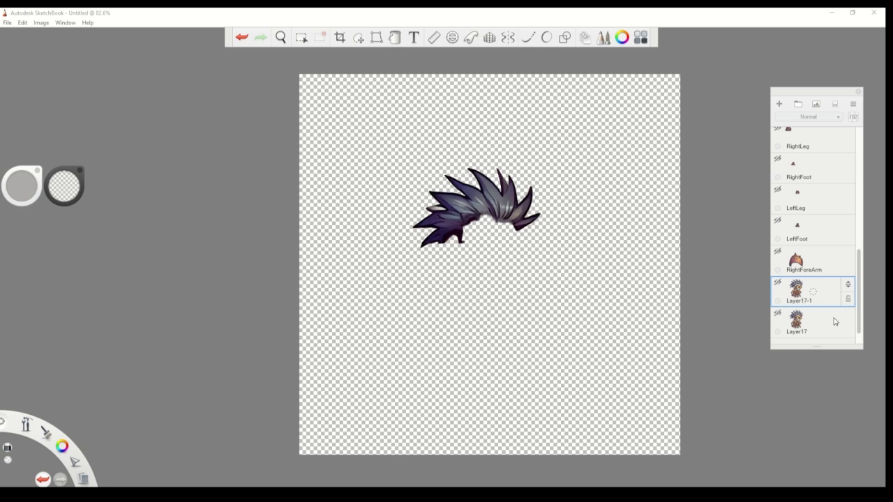
# Show Layer17 behind the hair for comparison, and hide both Layer17 and the Hair layer.
pyautogui.scroll(-1, 814, 299)
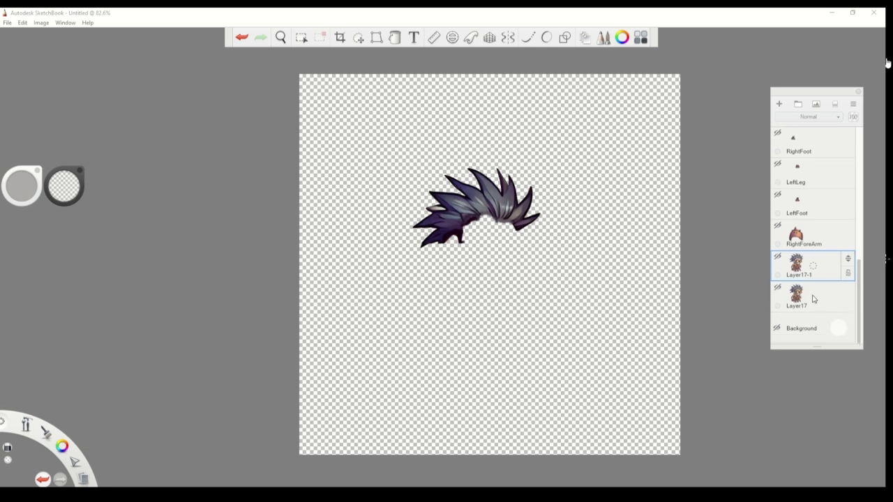
pyautogui.click(779, 288)
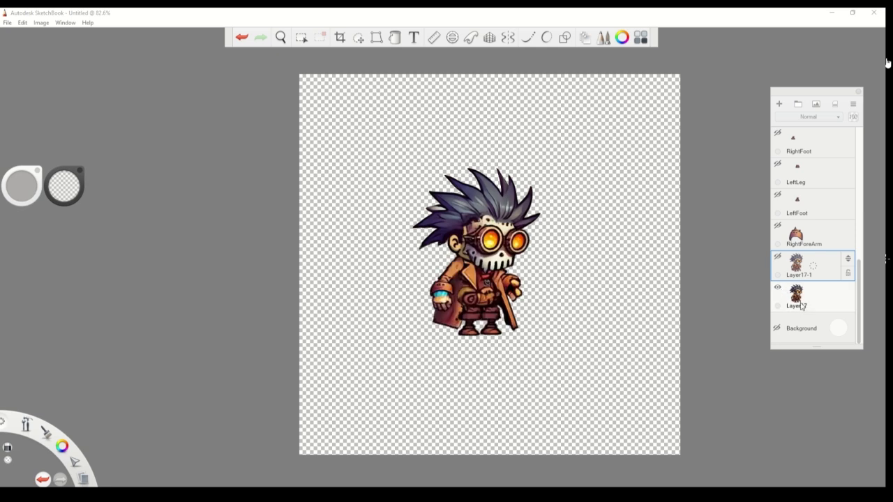
pyautogui.click(779, 287)
pyautogui.scroll(5, 798, 275)
pyautogui.click(778, 219)
# Show the RightHand and RightArm layers.
pyautogui.scroll(5, 796, 226)
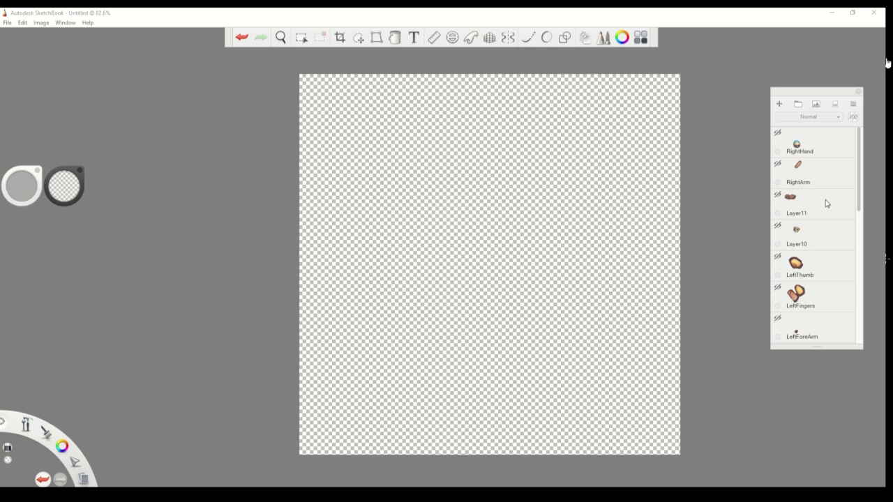
pyautogui.click(779, 134)
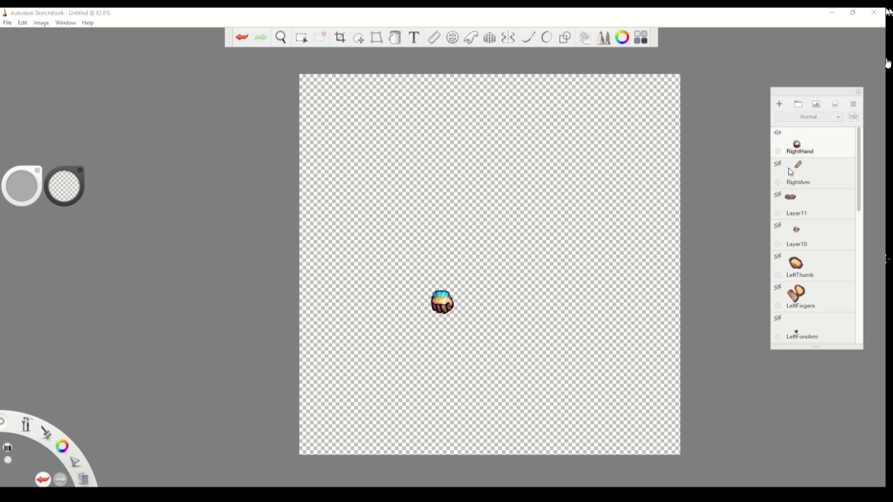
pyautogui.click(778, 165)
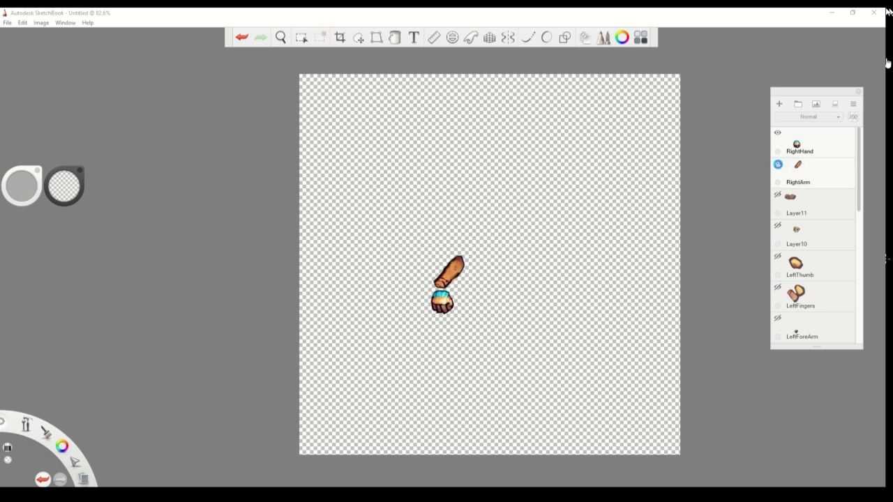
# Move the RightForeArm layer up the layer stack to between RightHand and RightArm.
pyautogui.scroll(-10, 799, 167)
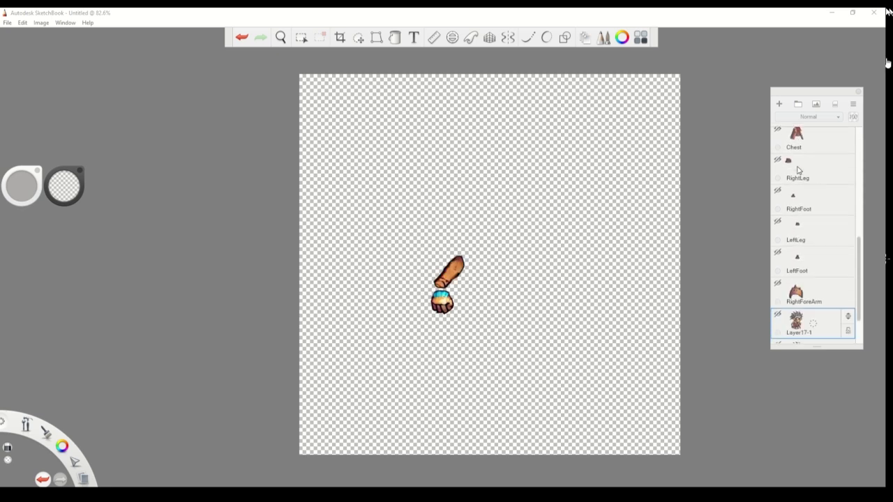
pyautogui.scroll(-1, 824, 223)
pyautogui.click(825, 265)
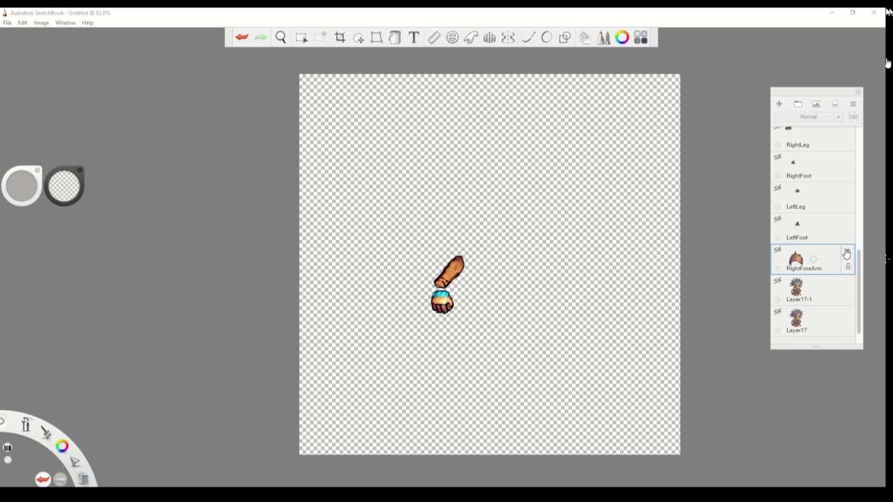
pyautogui.moveTo(849, 257); pyautogui.dragTo(836, 168)
pyautogui.moveTo(848, 213); pyautogui.dragTo(841, 178)
pyautogui.moveTo(848, 209); pyautogui.dragTo(845, 148)
pyautogui.scroll(3, 844, 192)
pyautogui.moveTo(847, 221); pyautogui.dragTo(846, 157)
pyautogui.scroll(-7, 844, 186)
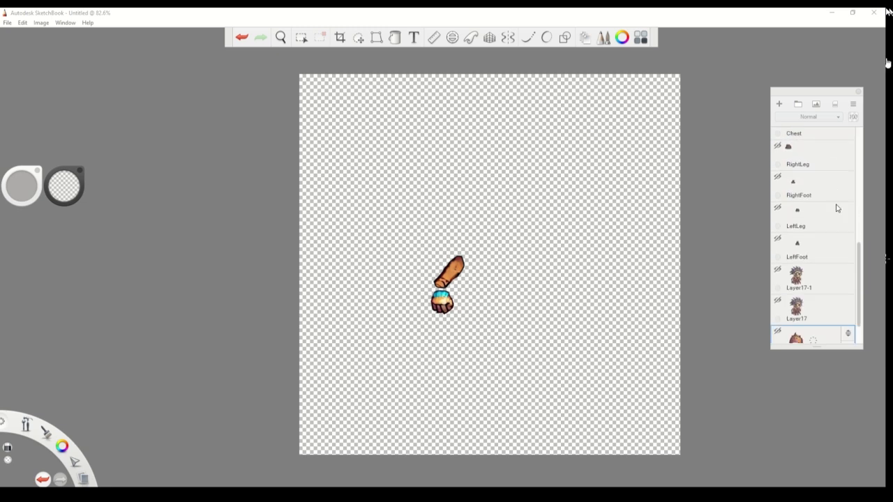
pyautogui.moveTo(847, 289); pyautogui.dragTo(825, 183)
pyautogui.moveTo(848, 224); pyautogui.dragTo(828, 216)
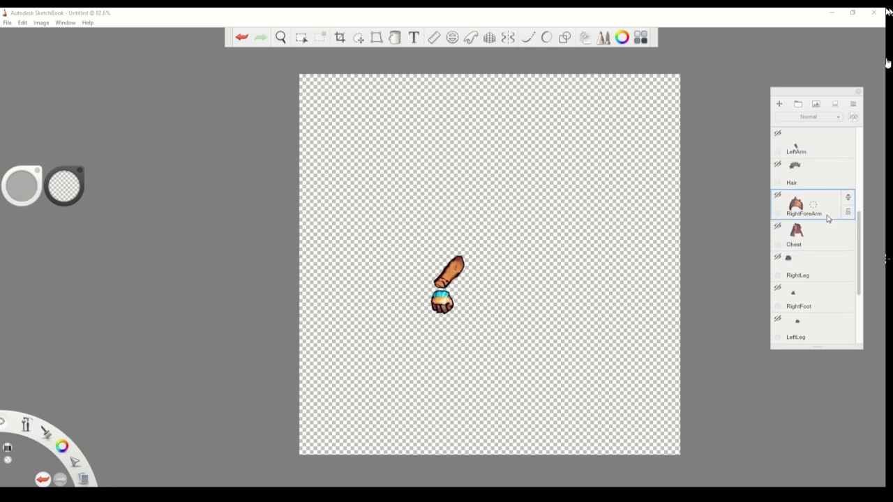
pyautogui.scroll(2, 825, 232)
pyautogui.moveTo(847, 251); pyautogui.dragTo(838, 171)
pyautogui.scroll(2, 836, 181)
pyautogui.moveTo(847, 219); pyautogui.dragTo(847, 163)
pyautogui.scroll(3, 824, 230)
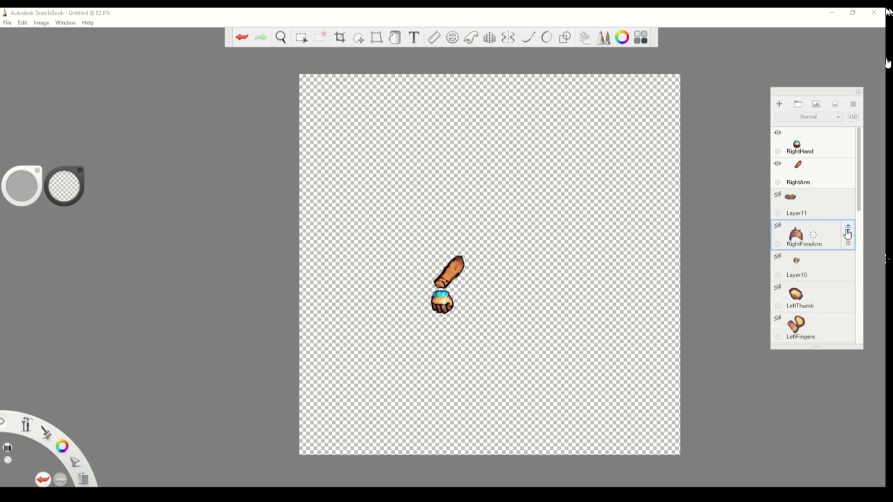
pyautogui.moveTo(848, 233); pyautogui.dragTo(849, 170)
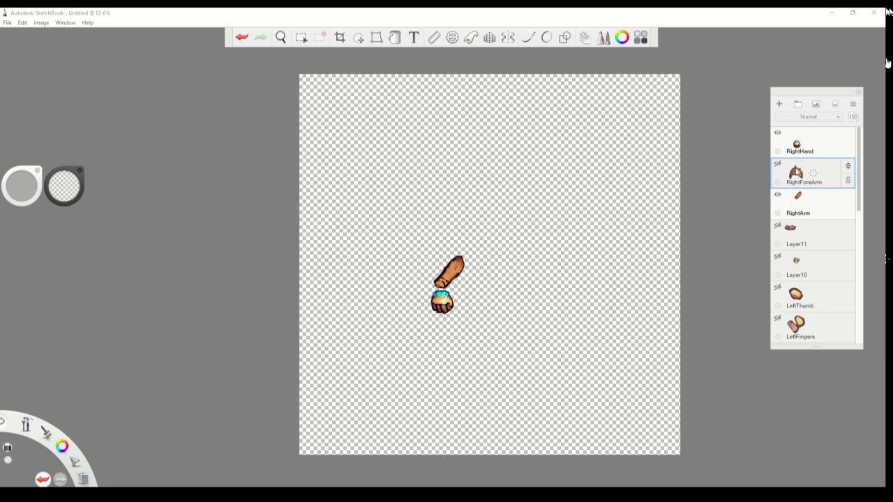
# Show the RightForeArm layer, and toggle it and RightArm off and on to check how the arm pieces overlap.
pyautogui.click(779, 166)
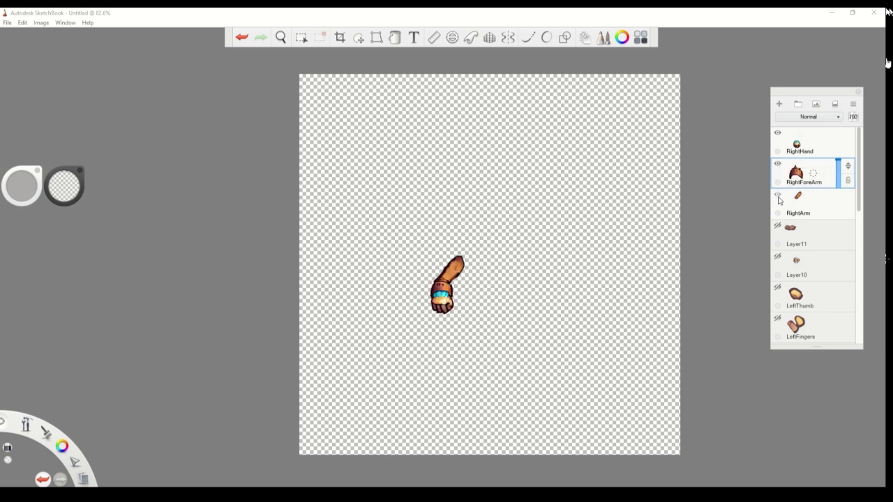
pyautogui.click(778, 194)
pyautogui.click(778, 165)
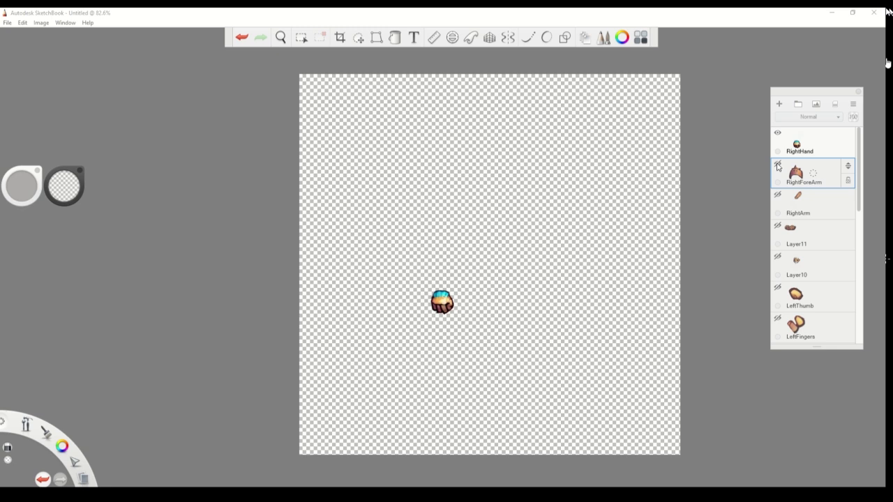
pyautogui.click(778, 166)
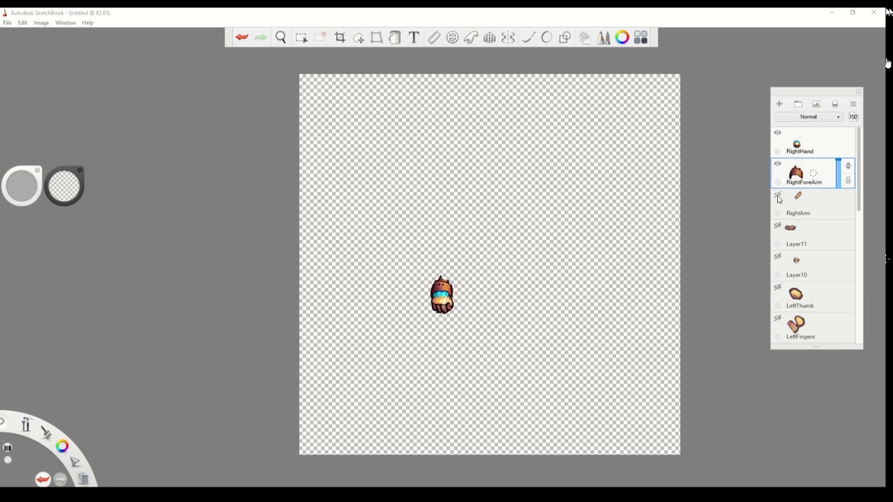
pyautogui.click(778, 196)
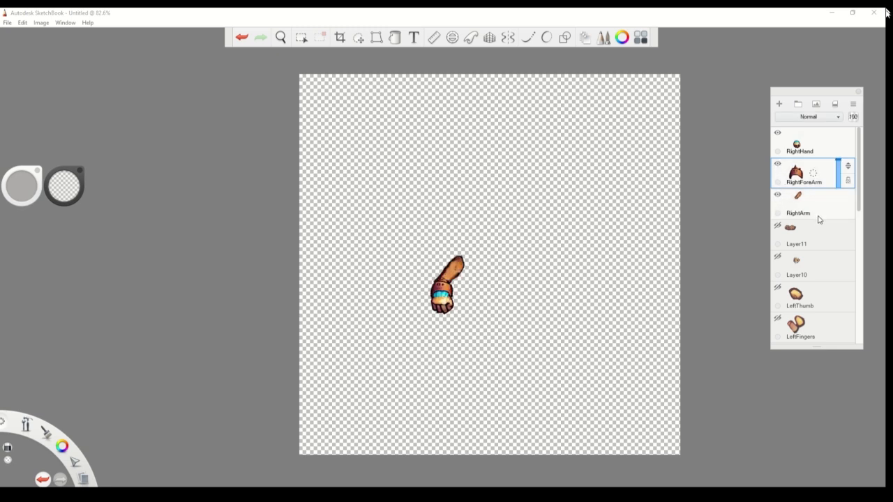
# Show Layer11 with the belt and Layer10 with the goggled skull head.
pyautogui.scroll(-1, 825, 244)
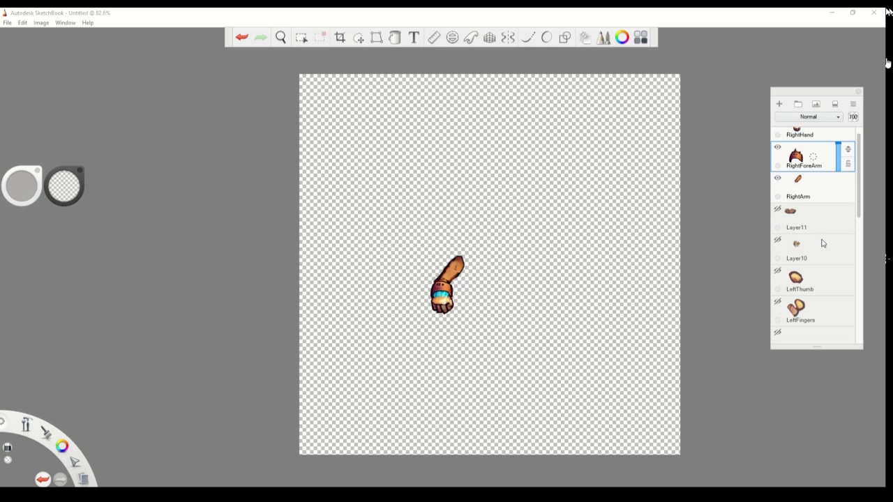
pyautogui.click(778, 211)
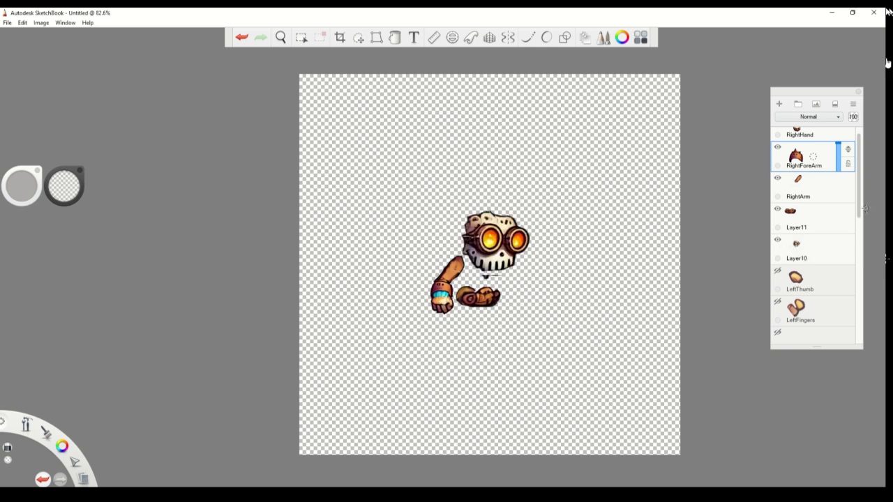
pyautogui.scroll(-2, 863, 210)
pyautogui.scroll(2, 863, 210)
pyautogui.scroll(1, 494, 272)
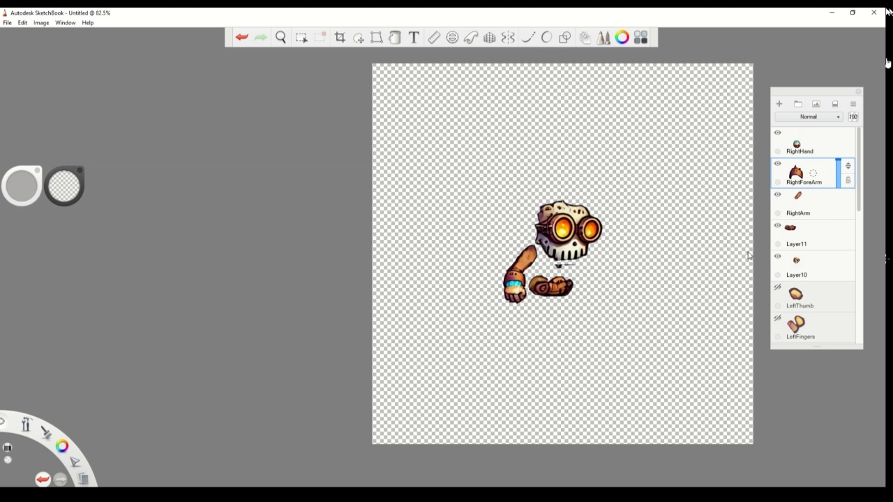
# Select Layer10 and erase the stray marks below the skull's jaw.
pyautogui.click(395, 38)
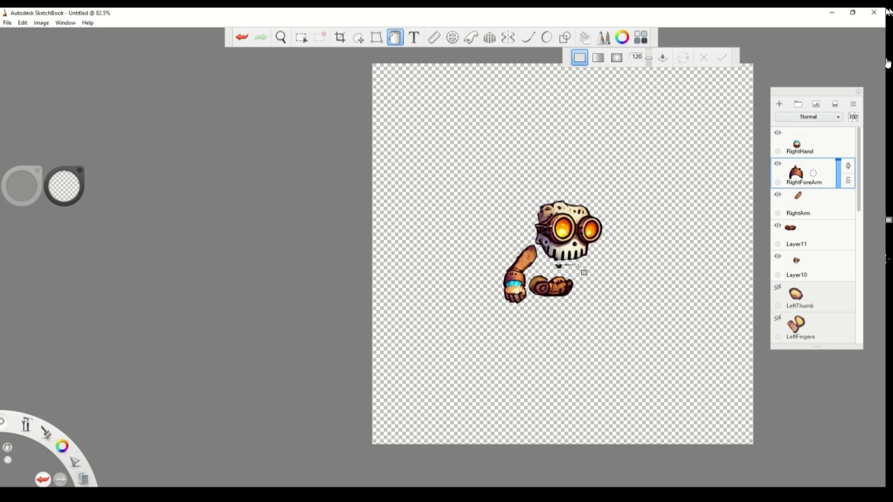
pyautogui.click(789, 175)
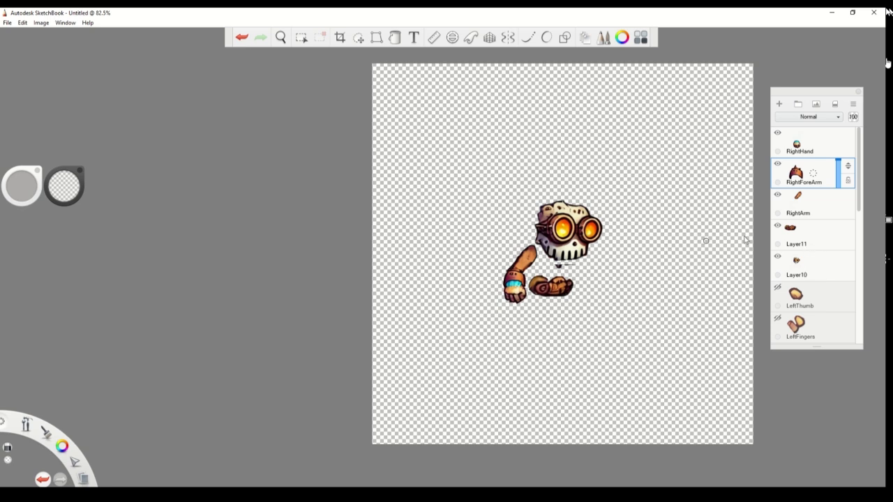
pyautogui.click(812, 268)
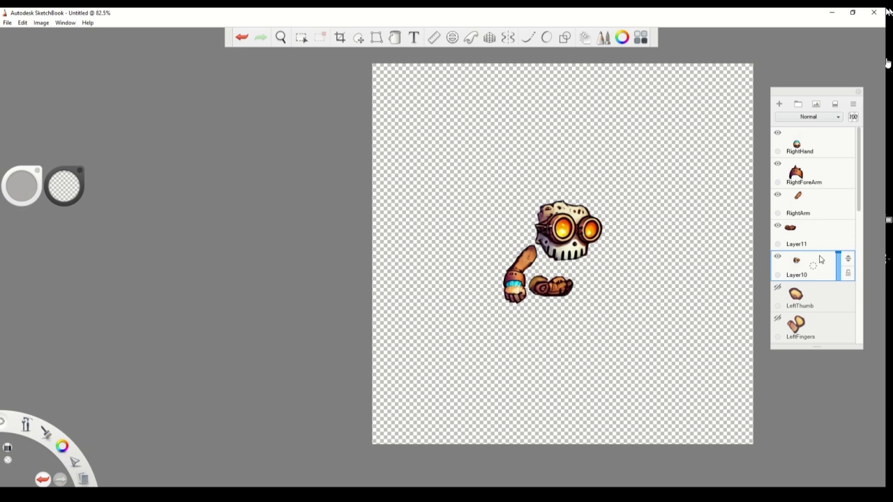
# Show the left arm pieces: the LeftThumb, LeftFingers, LeftForeArm and LeftArm layers.
pyautogui.scroll(-1, 807, 230)
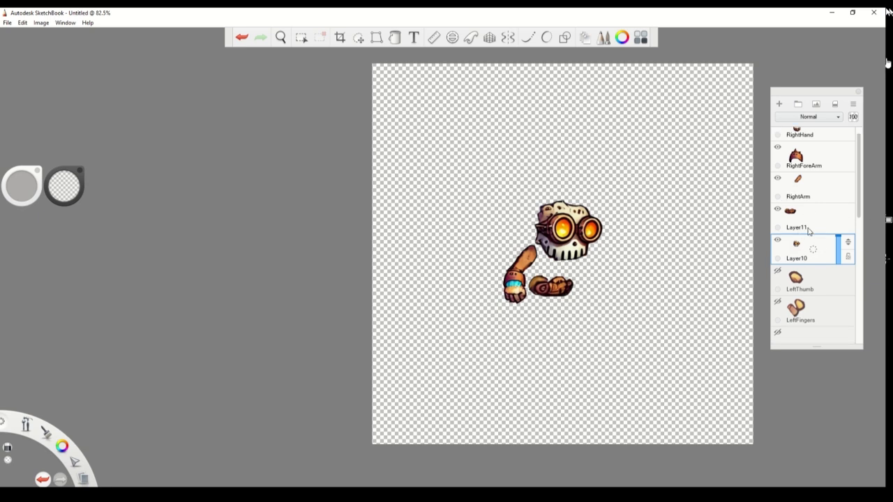
pyautogui.click(779, 272)
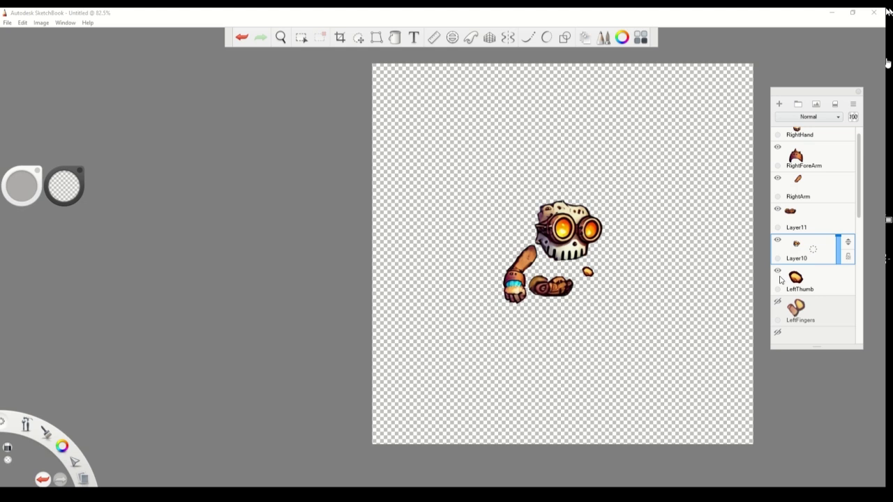
pyautogui.click(779, 303)
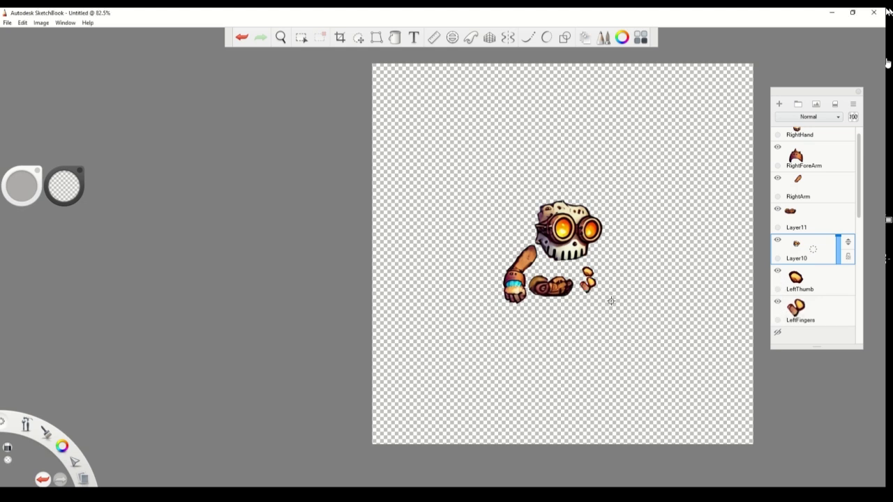
pyautogui.scroll(-2, 832, 303)
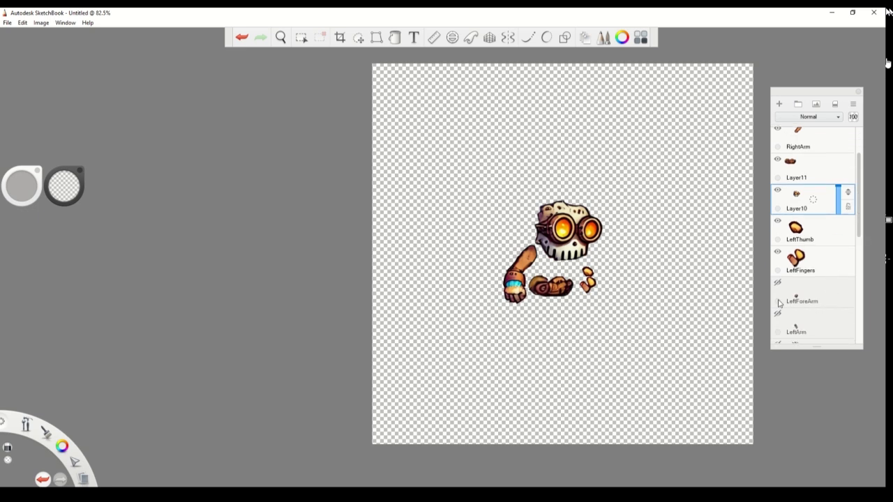
pyautogui.click(779, 285)
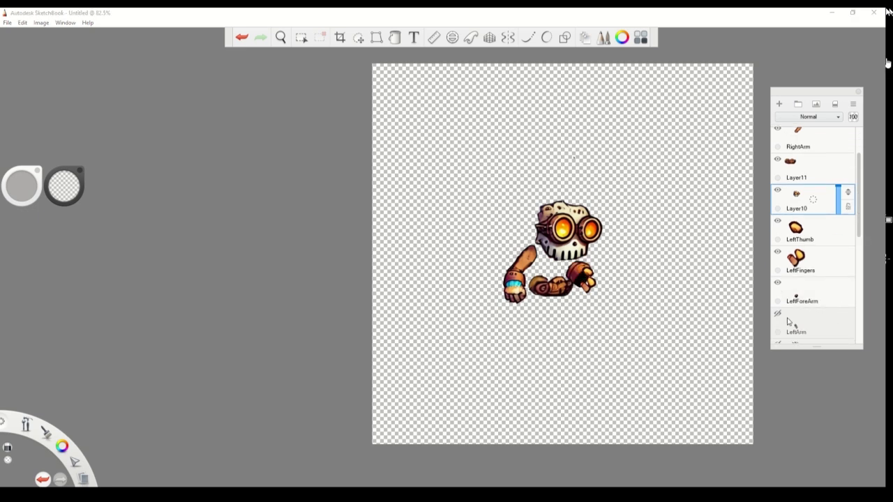
pyautogui.click(780, 314)
# Show the Hair layer with the dark spikes and the Chest layer with the brown coat.
pyautogui.scroll(-2, 828, 303)
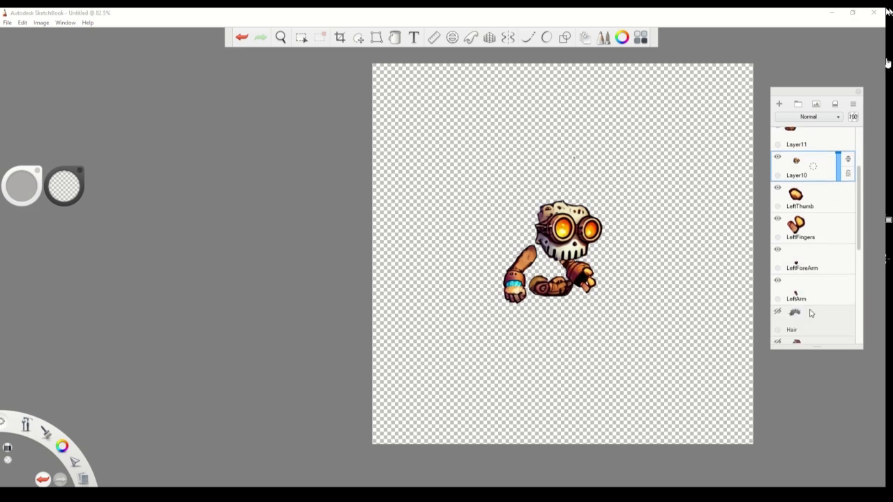
pyautogui.click(779, 313)
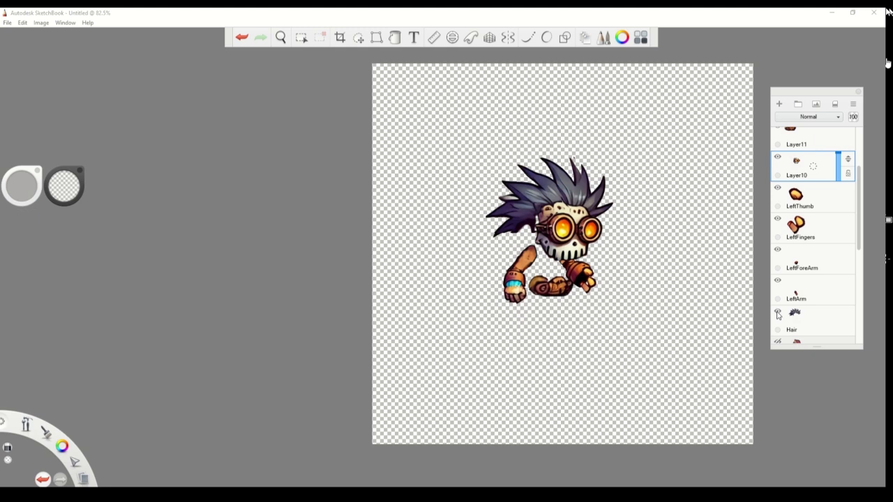
pyautogui.scroll(-2, 779, 315)
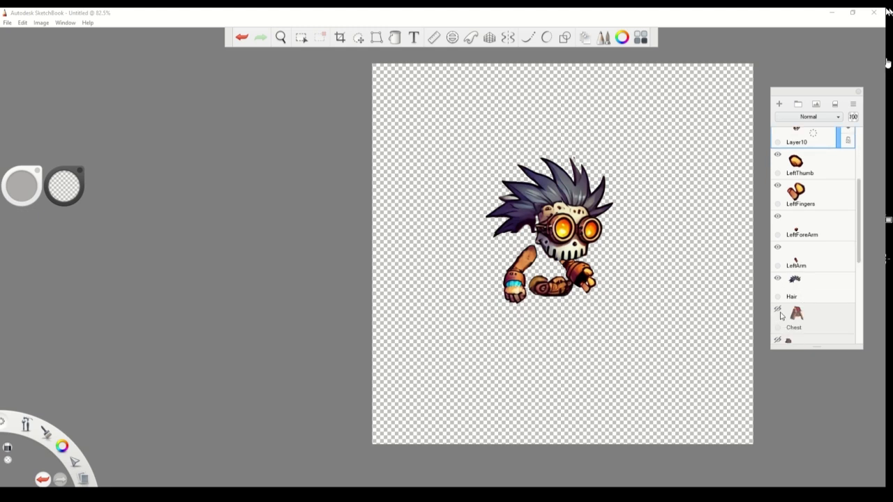
pyautogui.click(779, 311)
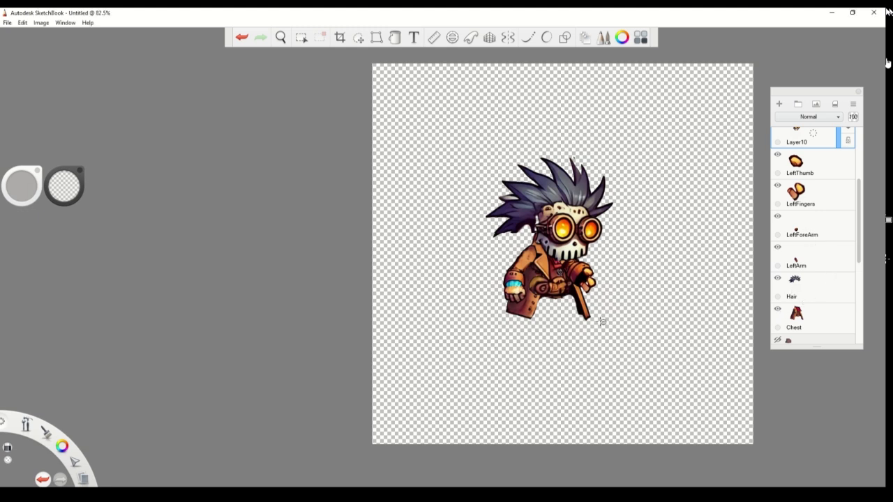
# Move the Chest layer up the stack to between Layer10 and LeftThumb, also trying it below LeftForeArm before returning it there.
pyautogui.click(800, 312)
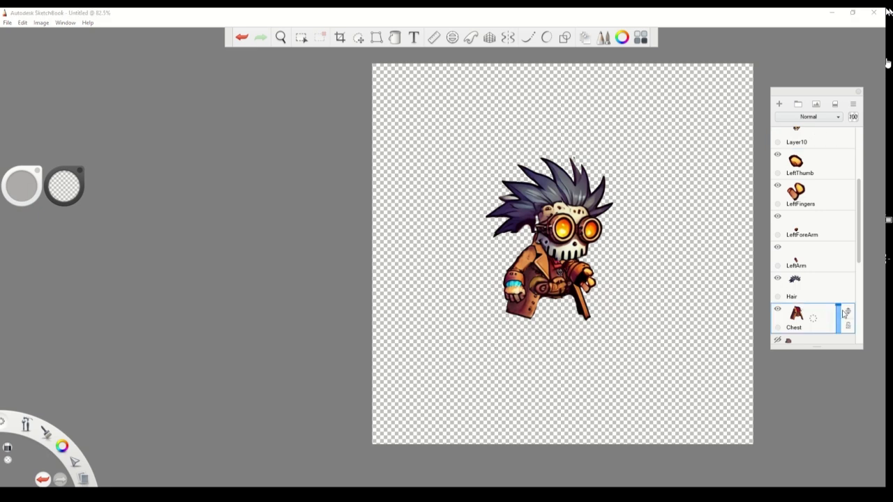
pyautogui.moveTo(800, 312); pyautogui.dragTo(803, 162)
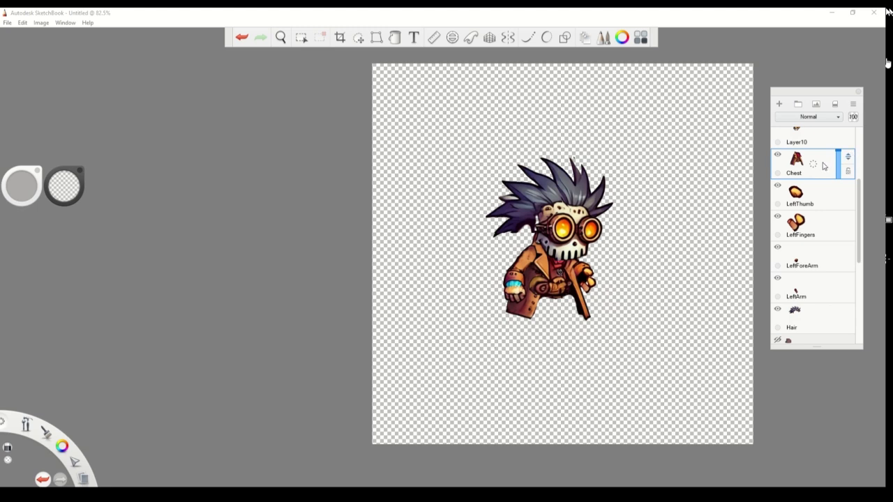
pyautogui.scroll(1, 813, 241)
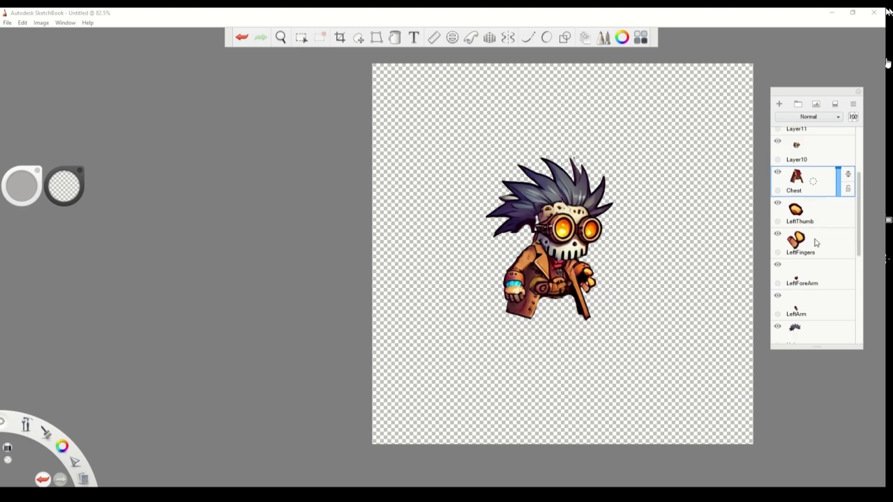
pyautogui.moveTo(848, 175); pyautogui.dragTo(852, 301)
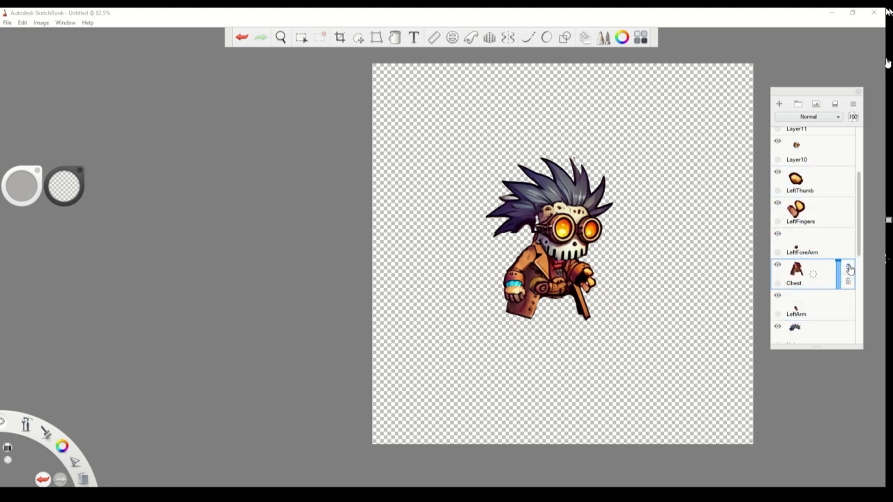
pyautogui.moveTo(848, 269); pyautogui.dragTo(848, 176)
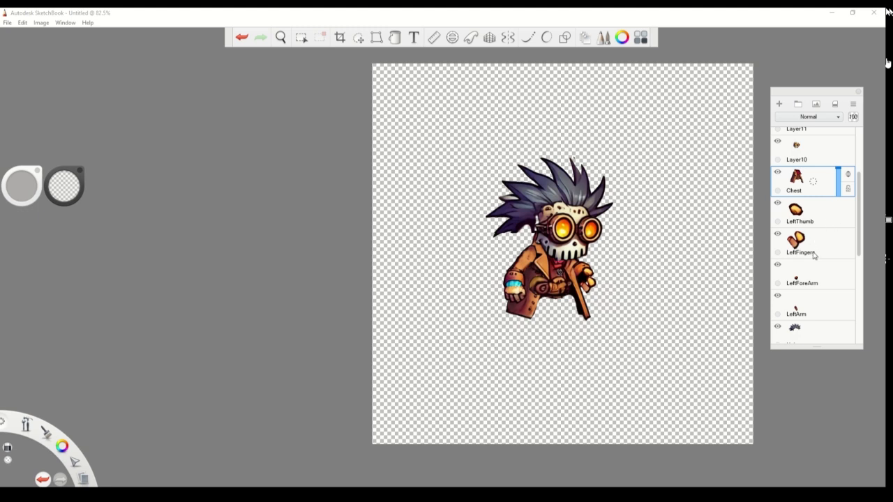
# Show the leg pieces: the RightLeg, RightFoot, LeftLeg and LeftFoot layers.
pyautogui.scroll(-2, 814, 256)
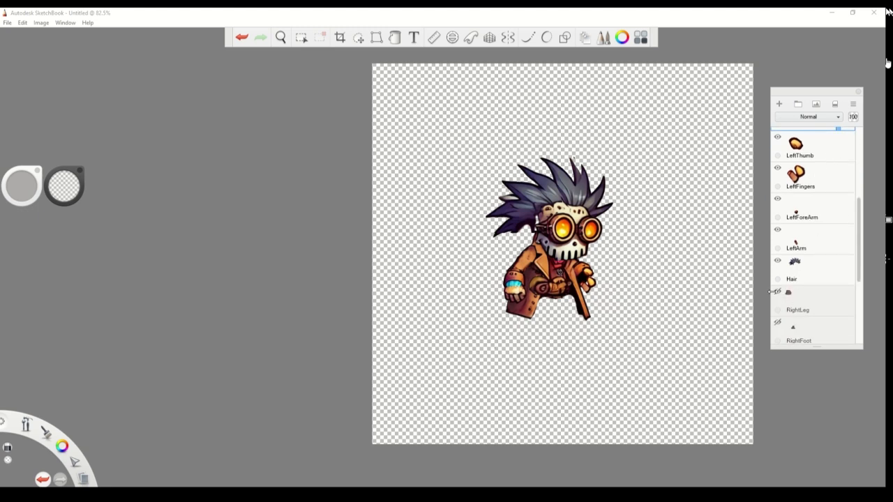
pyautogui.click(778, 293)
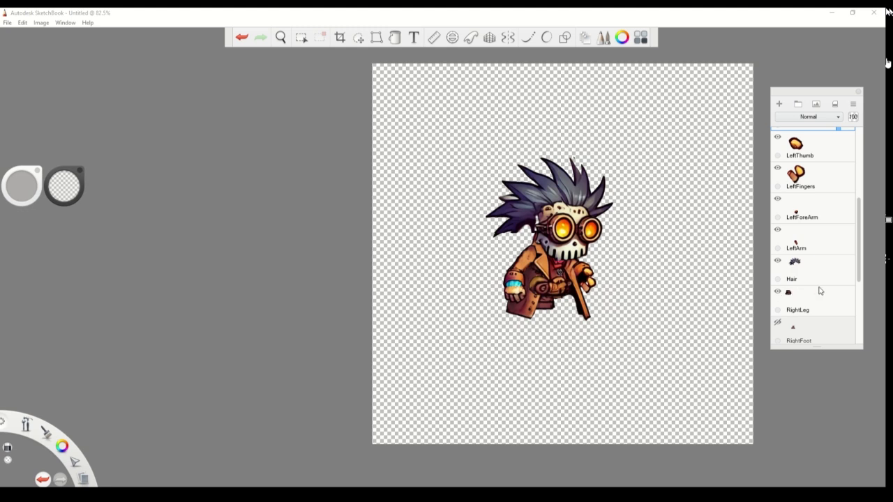
pyautogui.scroll(-1, 819, 291)
pyautogui.click(778, 309)
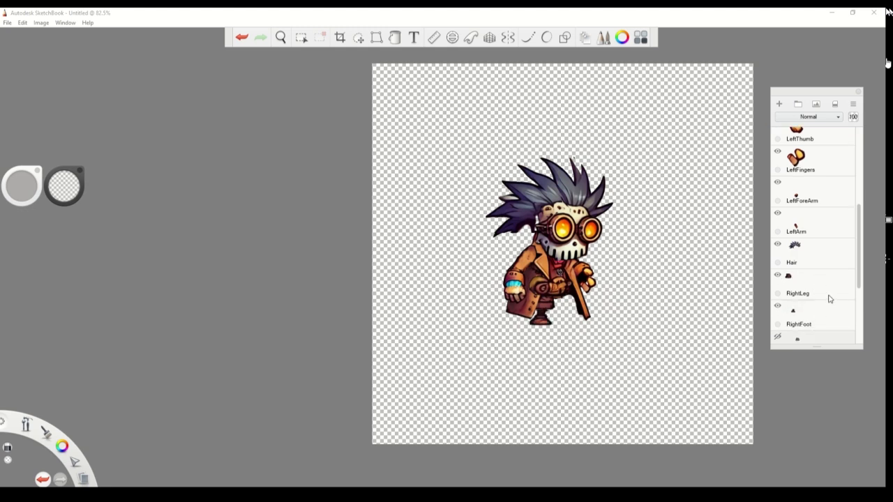
pyautogui.scroll(-1, 830, 299)
pyautogui.click(778, 320)
pyautogui.scroll(-2, 810, 311)
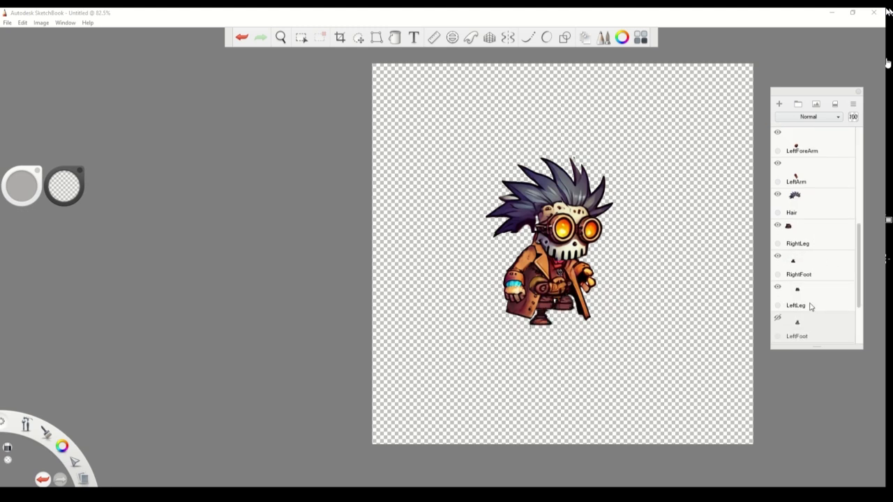
pyautogui.click(778, 317)
# Look through the layer stack to examine the order of the body parts against the assembled character.
pyautogui.scroll(-2, 828, 296)
pyautogui.scroll(-1, 826, 296)
pyautogui.scroll(1, 826, 291)
pyautogui.scroll(3, 826, 291)
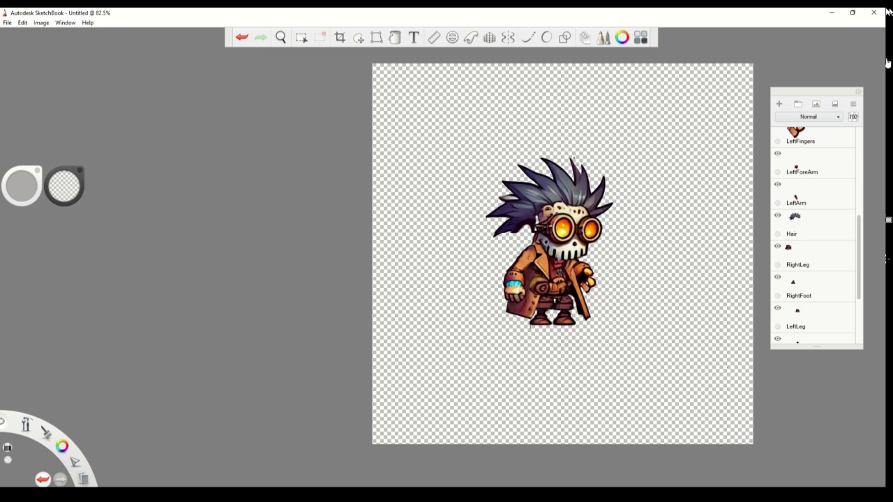
pyautogui.scroll(-3, 802, 243)
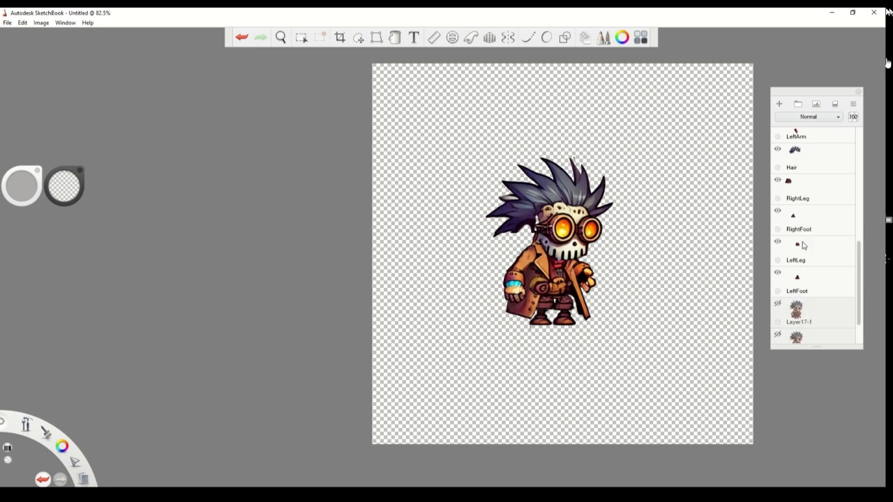
pyautogui.scroll(6, 799, 258)
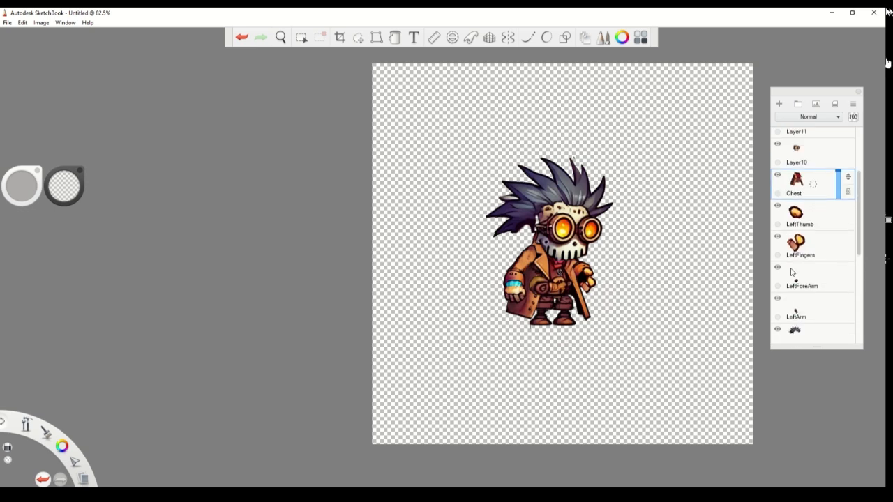
pyautogui.scroll(-8, 793, 274)
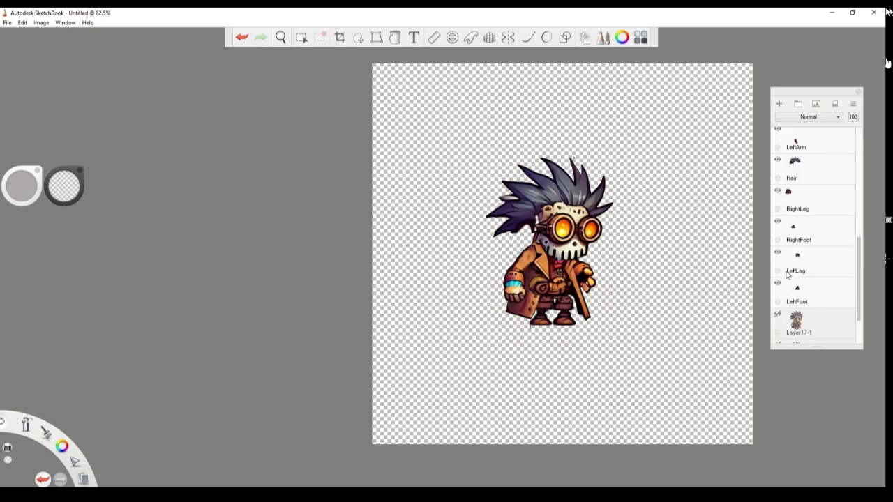
# Hide the LeftFoot, LeftLeg, RightFoot and RightLeg layers.
pyautogui.scroll(-1, 789, 279)
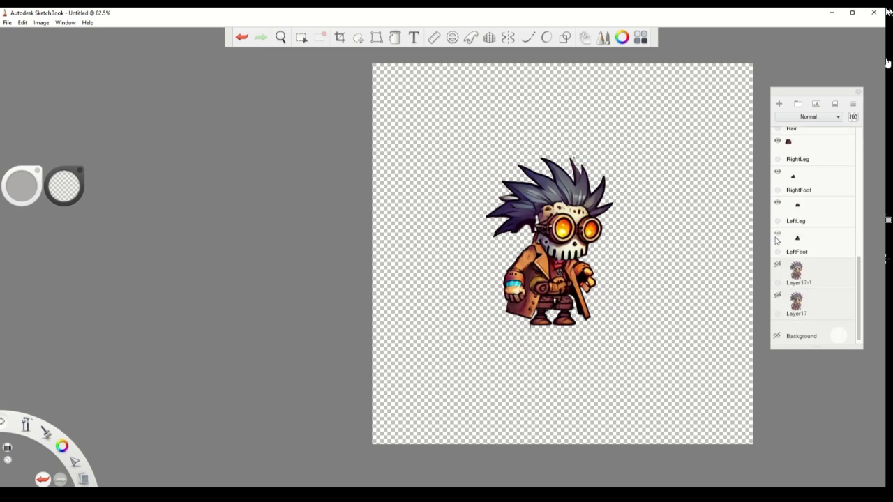
pyautogui.click(778, 202)
pyautogui.click(778, 172)
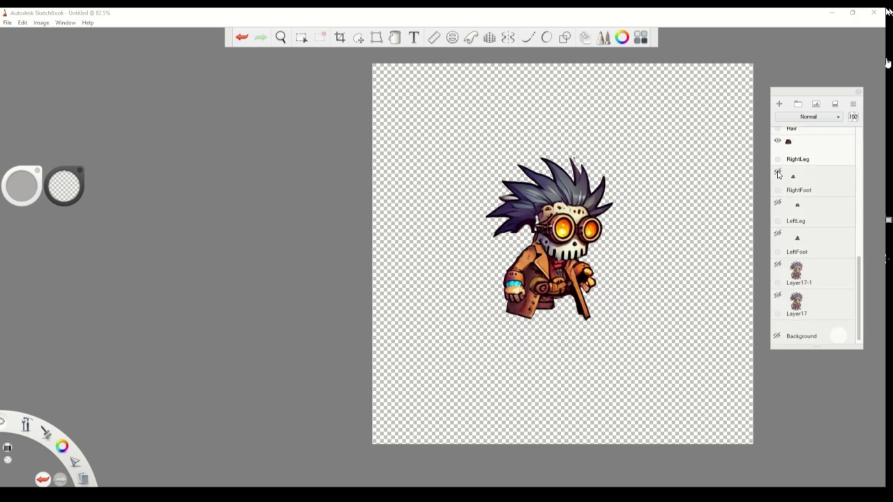
pyautogui.scroll(1, 782, 173)
pyautogui.click(778, 160)
# Hide the Hair layer and the left arm pieces LeftArm, LeftForeArm, LeftFingers and LeftThumb.
pyautogui.scroll(2, 779, 168)
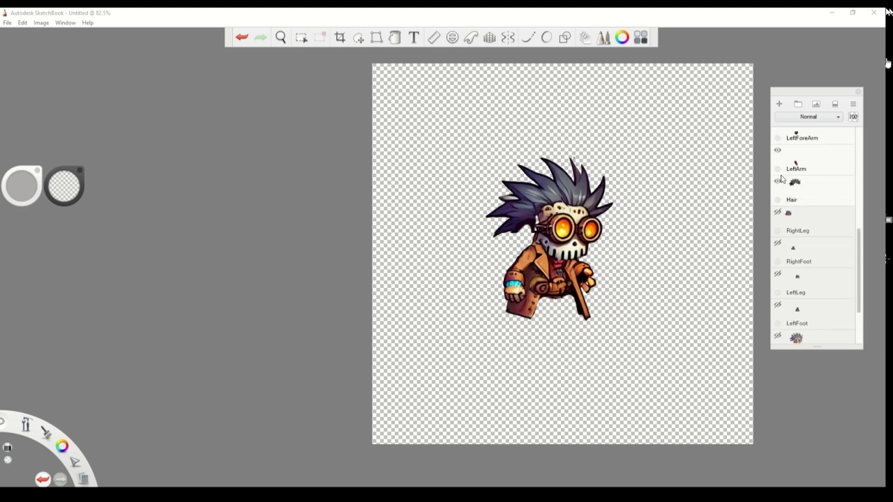
pyautogui.click(779, 183)
pyautogui.click(778, 150)
pyautogui.scroll(1, 779, 153)
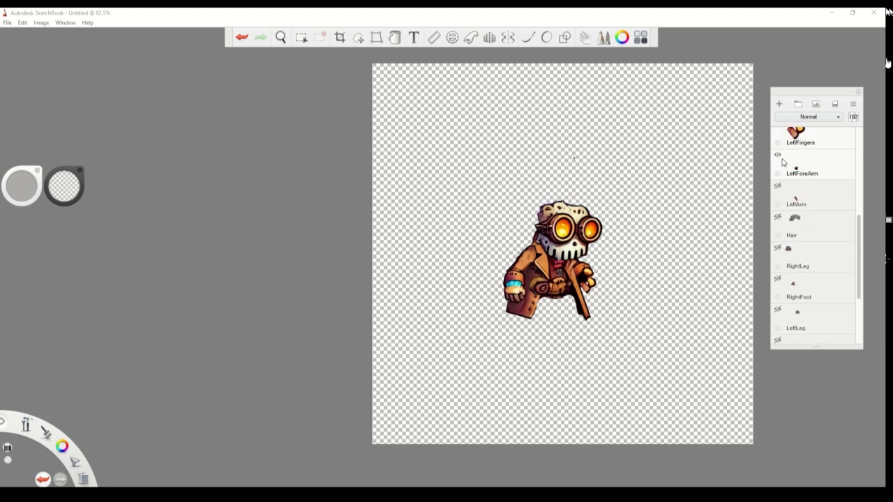
pyautogui.click(779, 156)
pyautogui.scroll(1, 780, 157)
pyautogui.click(779, 144)
pyautogui.scroll(2, 779, 148)
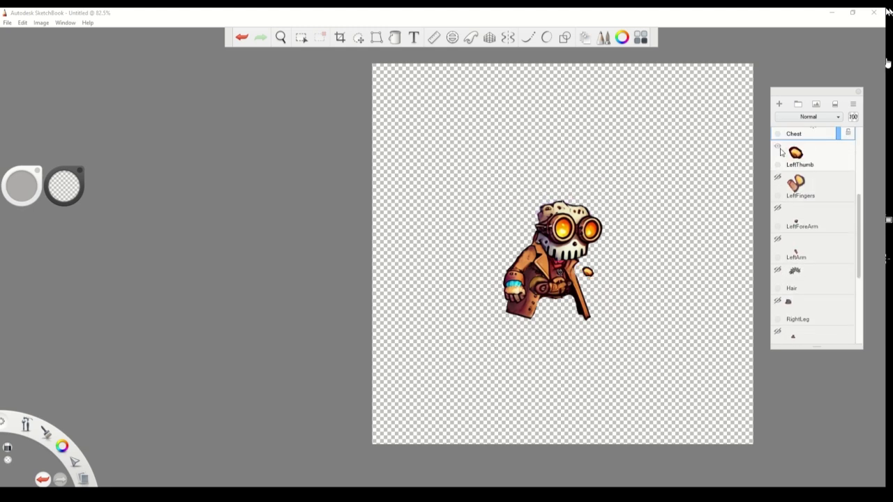
pyautogui.click(779, 148)
# Hide Chest, Layer10, Layer11, RightArm and RightForeArm to isolate RightHand, and check that every lower layer is hidden too.
pyautogui.scroll(1, 780, 150)
pyautogui.click(778, 134)
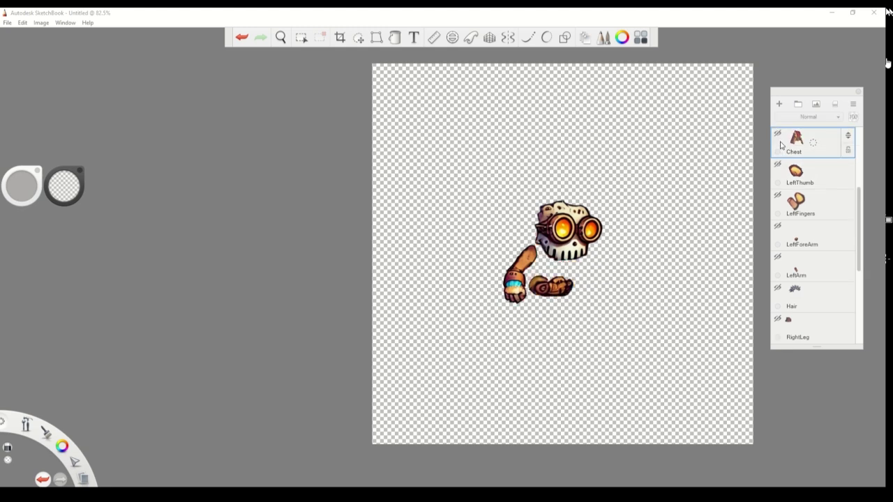
pyautogui.scroll(2, 785, 157)
pyautogui.click(778, 138)
pyautogui.scroll(1, 780, 147)
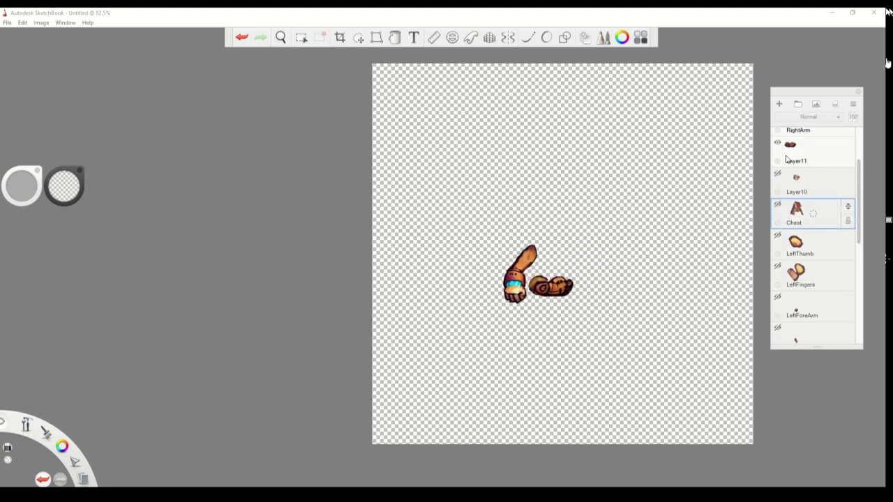
pyautogui.click(779, 144)
pyautogui.scroll(2, 779, 150)
pyautogui.click(778, 166)
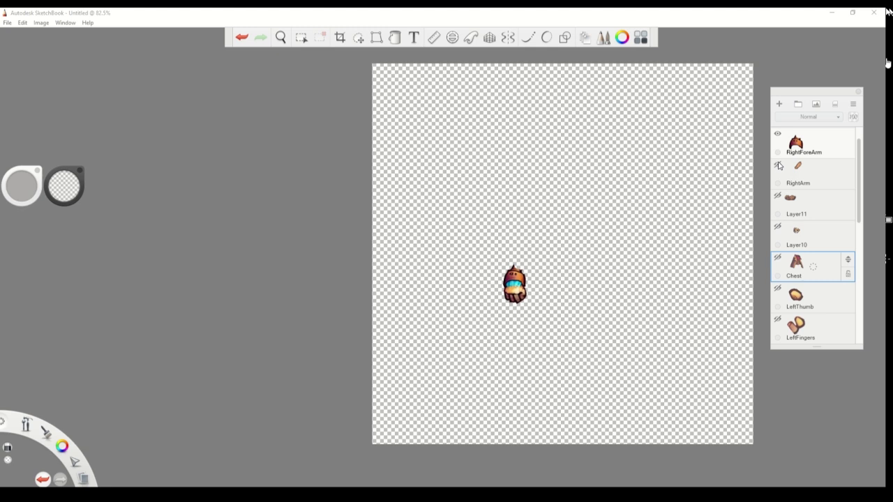
pyautogui.click(778, 137)
pyautogui.scroll(1, 809, 175)
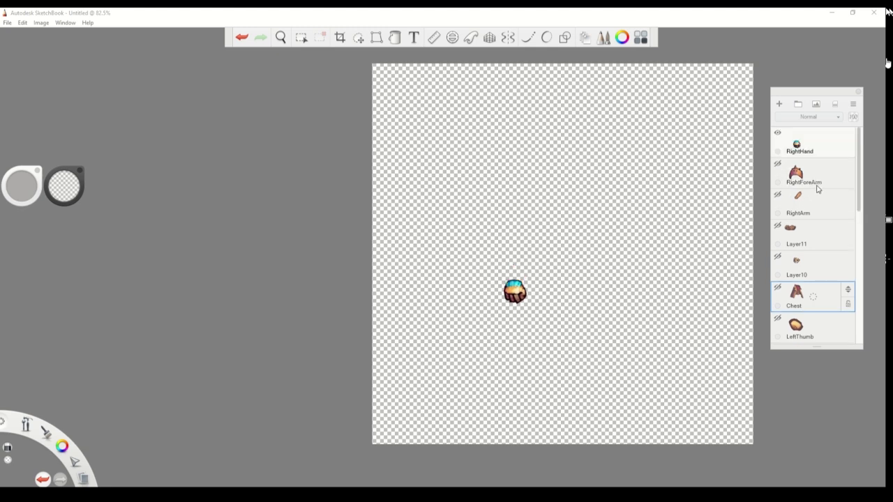
pyautogui.scroll(-10, 826, 258)
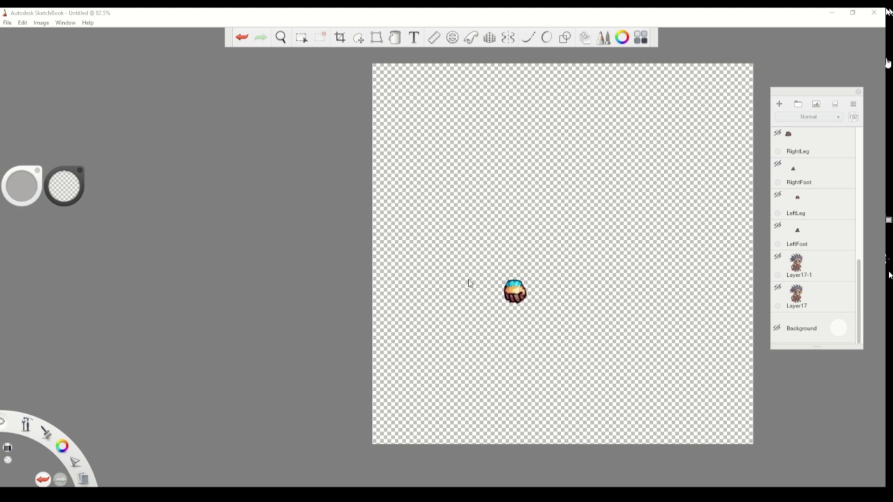
# Hide RightHand and show RightForeArm as the only visible part, checking the visibility of the layers below it.
pyautogui.scroll(15, 824, 202)
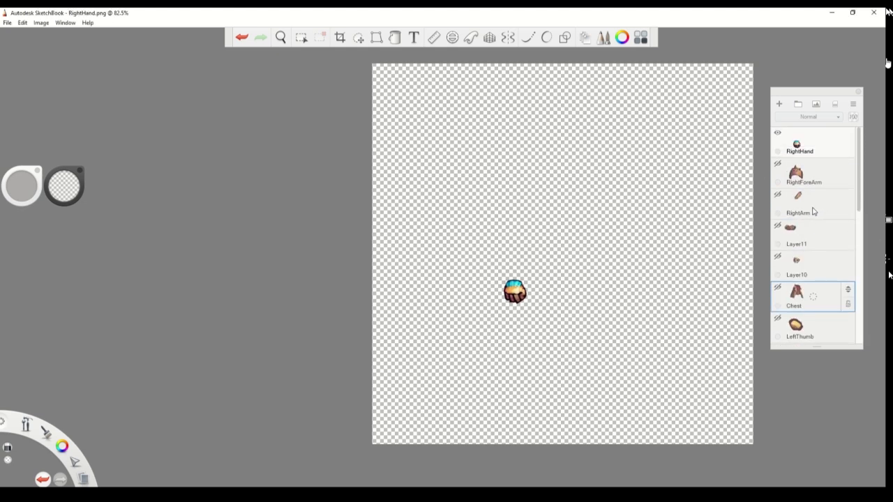
pyautogui.click(777, 133)
pyautogui.click(778, 164)
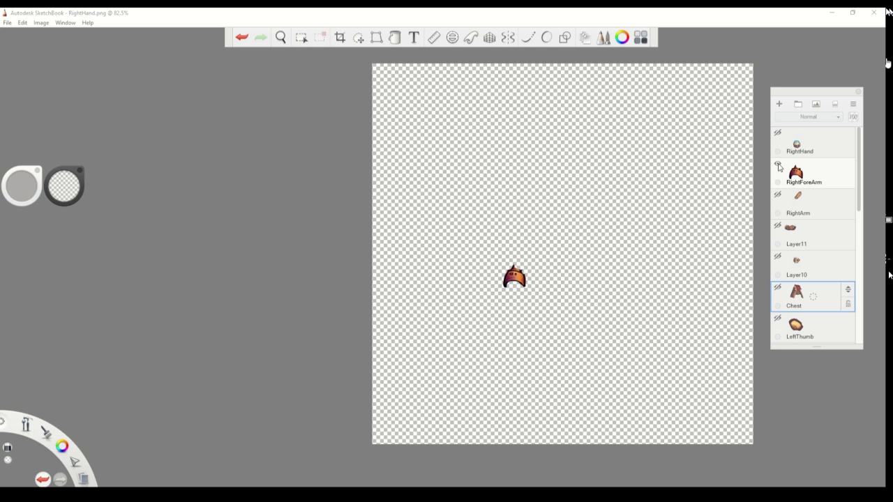
pyautogui.scroll(-4, 803, 195)
pyautogui.scroll(-6, 804, 201)
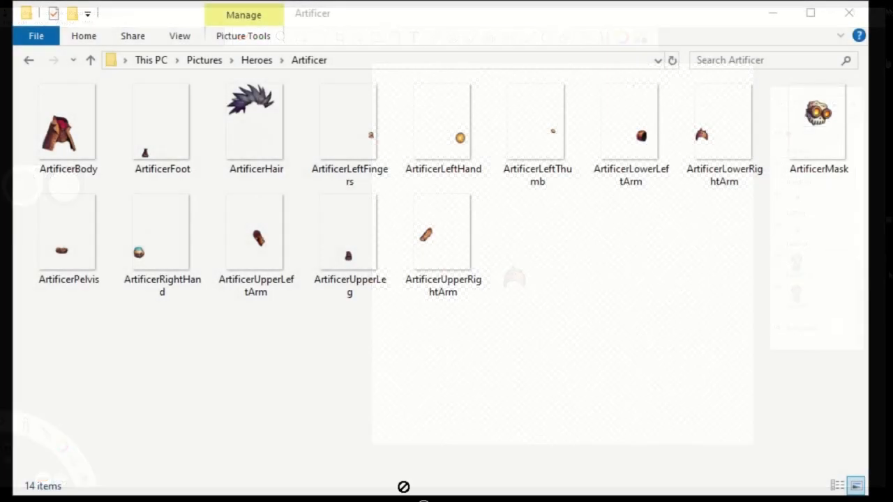
# Switch to Anime Studio Debut and import all the Artificer part PNG images into the untitled project.
pyautogui.hotkey('alt', 'Tab')
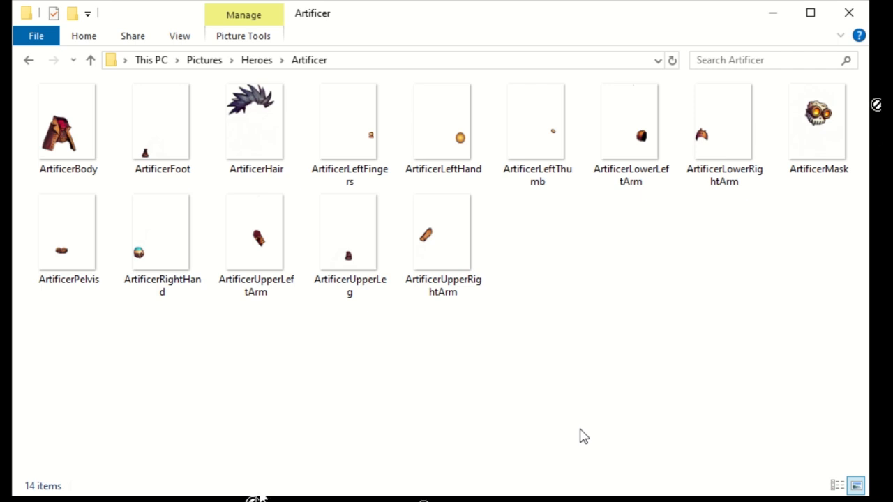
pyautogui.click(260, 497)
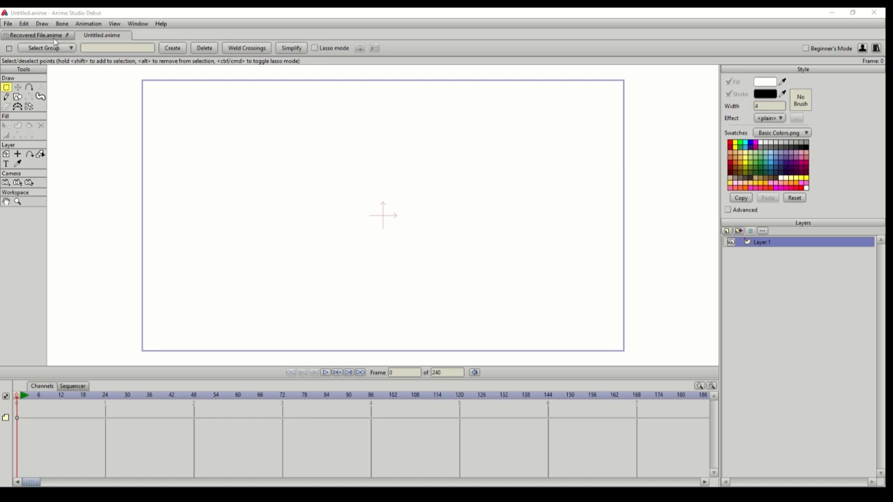
pyautogui.click(12, 26)
pyautogui.moveTo(360, 254); pyautogui.dragTo(360, 253)
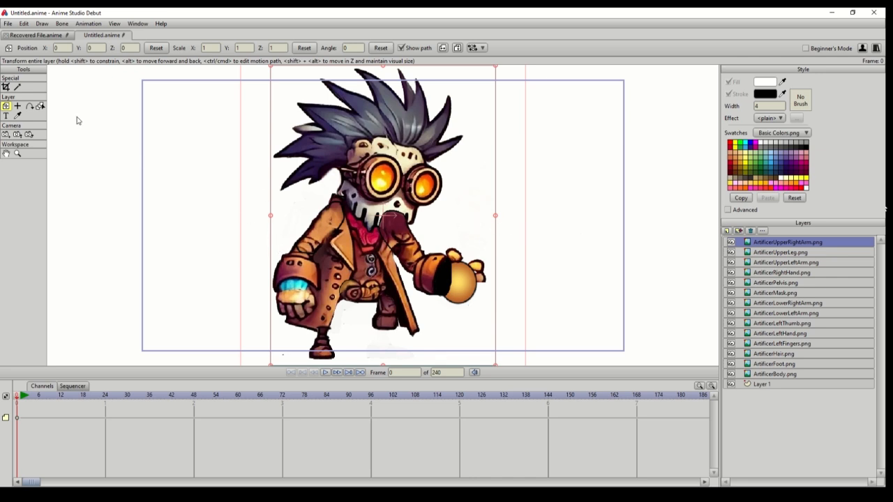
# Zoom the camera out to a vertical field of view of about 33 degrees so the whole character fits the frame.
pyautogui.click(17, 134)
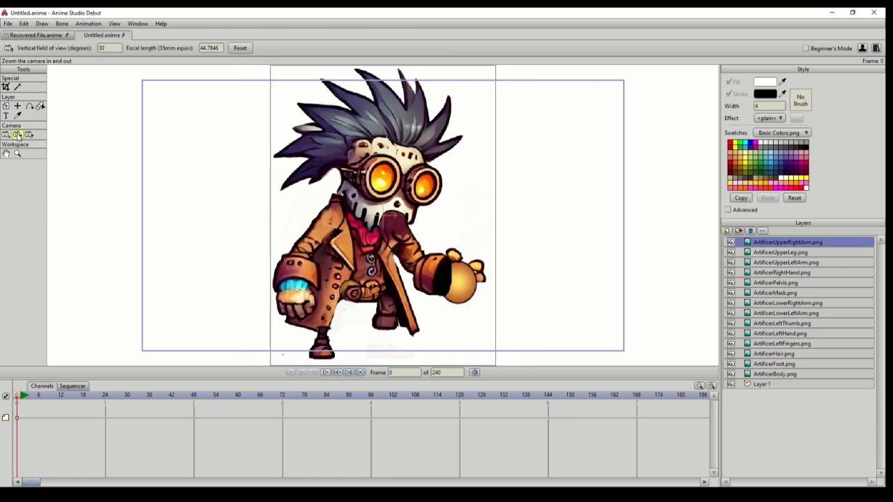
pyautogui.scroll(4, 255, 203)
pyautogui.scroll(-5, 250, 203)
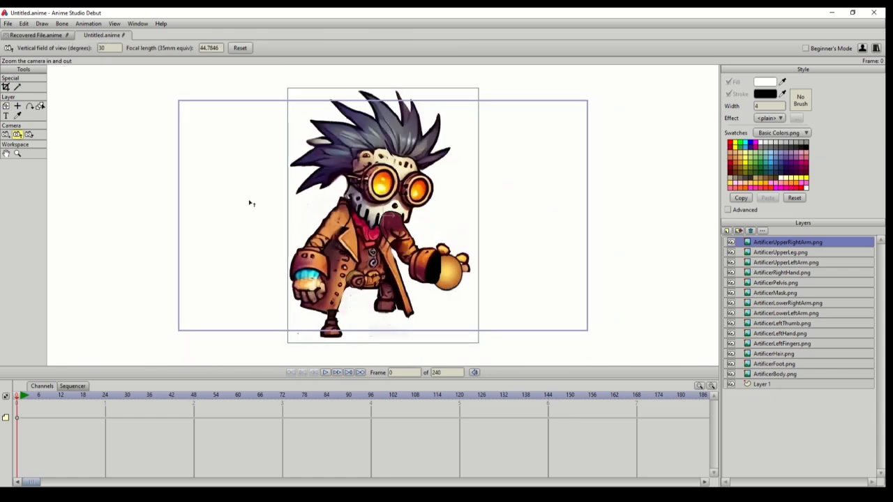
pyautogui.moveTo(255, 195); pyautogui.dragTo(235, 162)
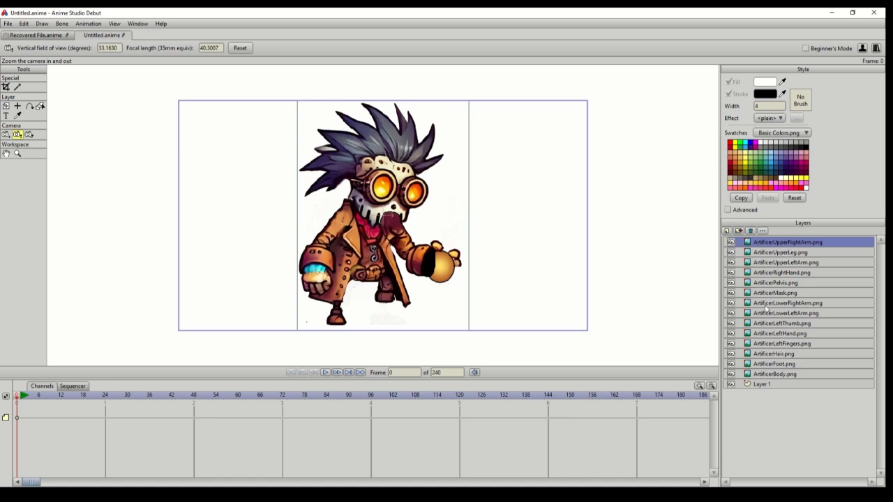
# Create a bone layer above the imported images and name it Artificer.
pyautogui.click(730, 259)
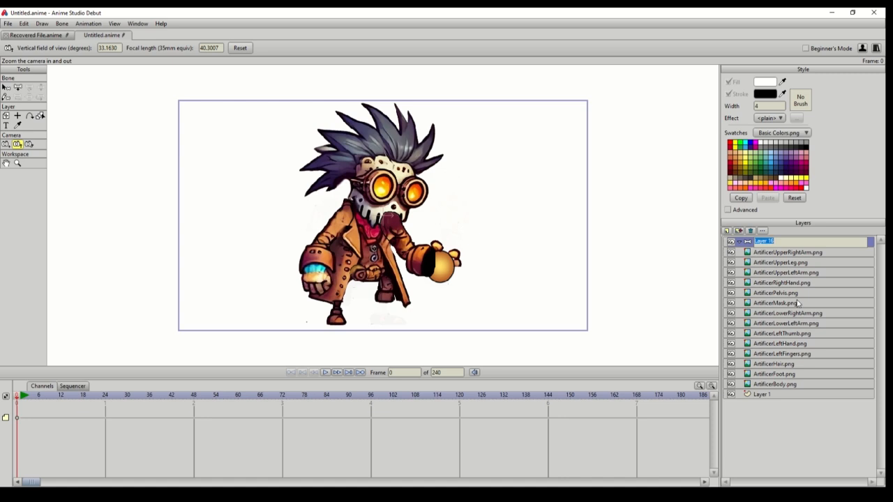
pyautogui.write('Bo')
pyautogui.press('BackSpace')
pyautogui.press('BackSpace')
pyautogui.write('Artificer')
pyautogui.press('Return')
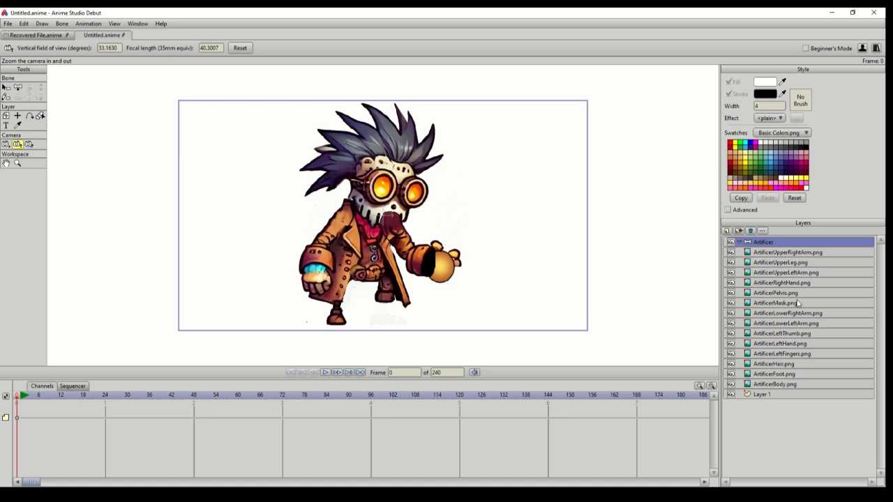
# Move all image layers from ArtificerUpperRightArm.png through ArtificerBody.png into the Artificer bone layer.
pyautogui.click(771, 252)
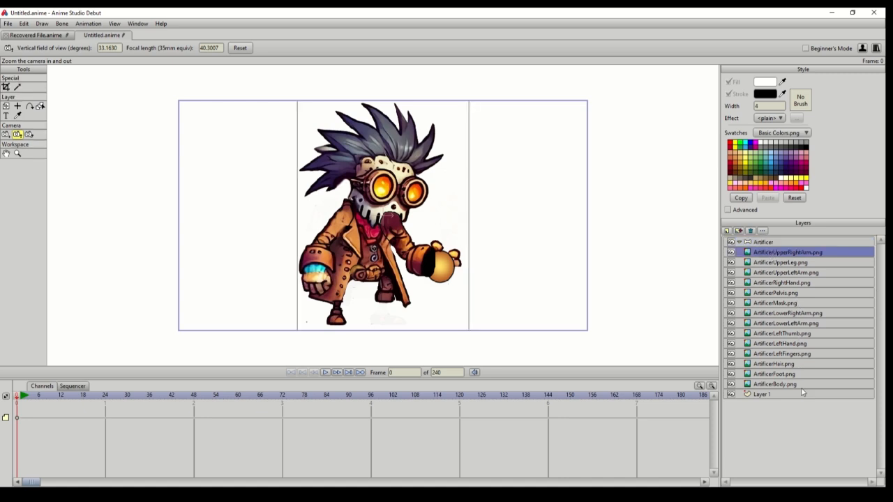
pyautogui.keyDown('shift'); pyautogui.click(787, 384); pyautogui.keyUp('shift')
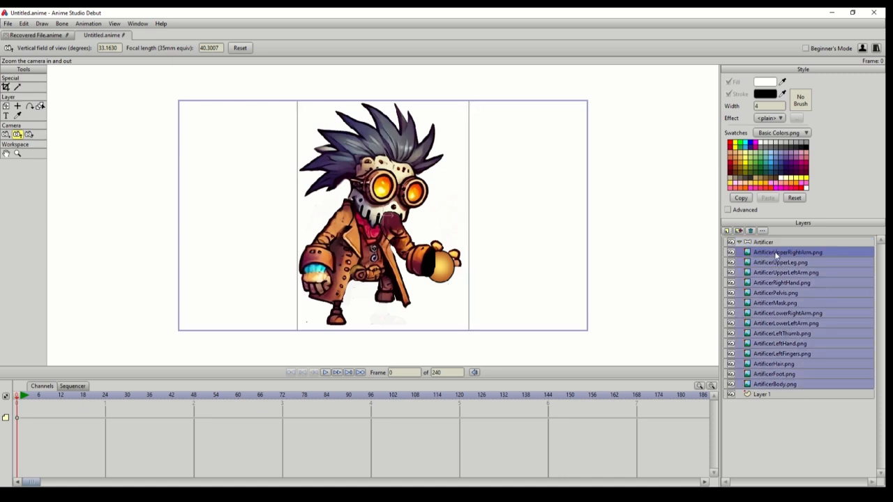
pyautogui.moveTo(776, 255); pyautogui.dragTo(778, 246)
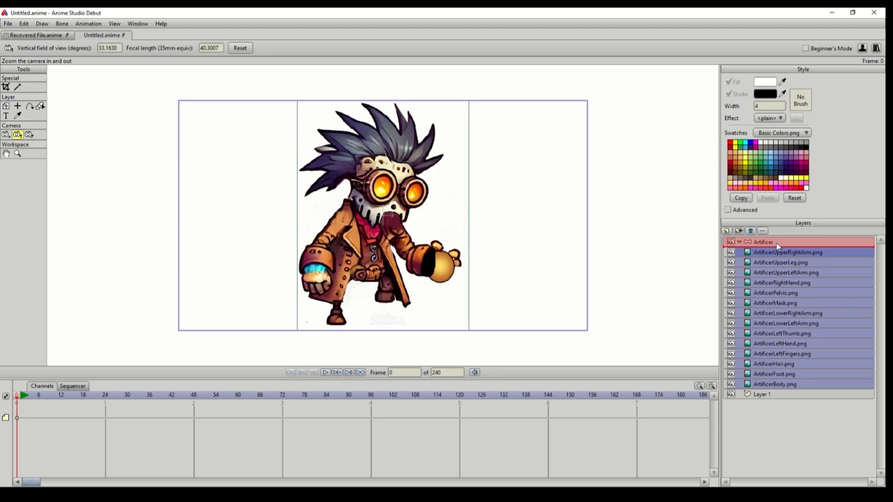
pyautogui.moveTo(776, 242); pyautogui.dragTo(776, 242)
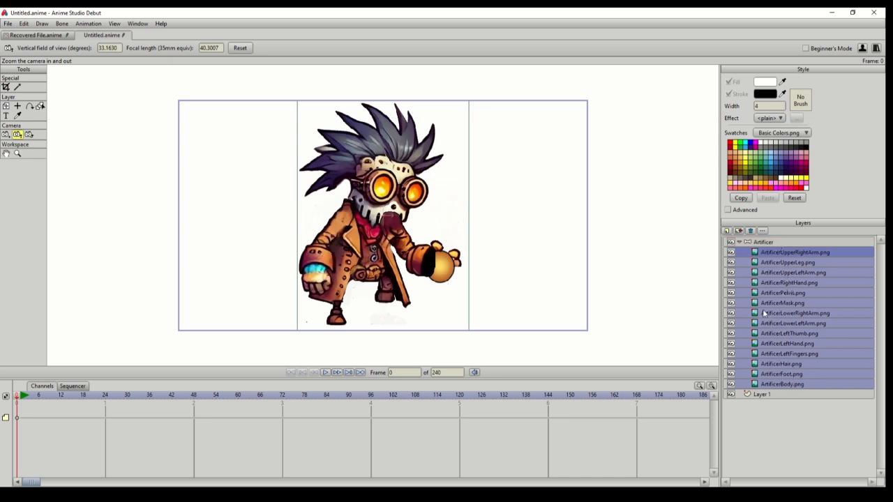
# Draw one tall vertical root bone in the Artificer layer, from between the feet up to the top of the hair.
pyautogui.click(772, 244)
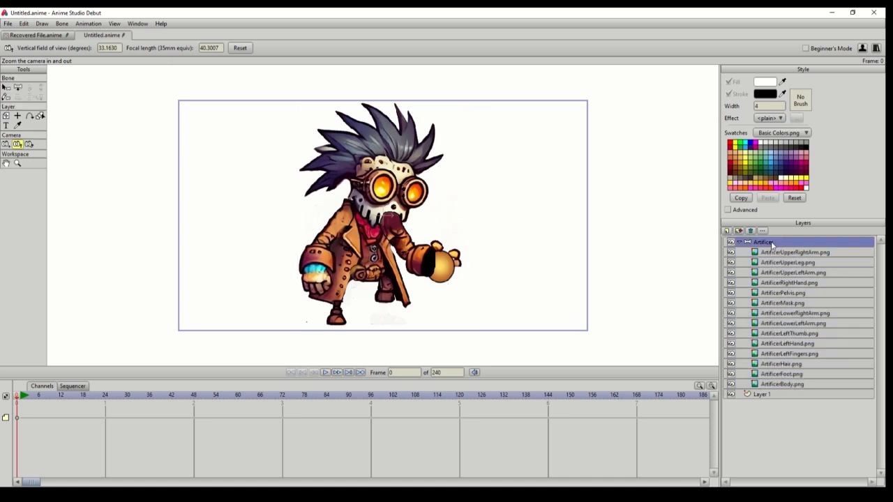
pyautogui.click(18, 89)
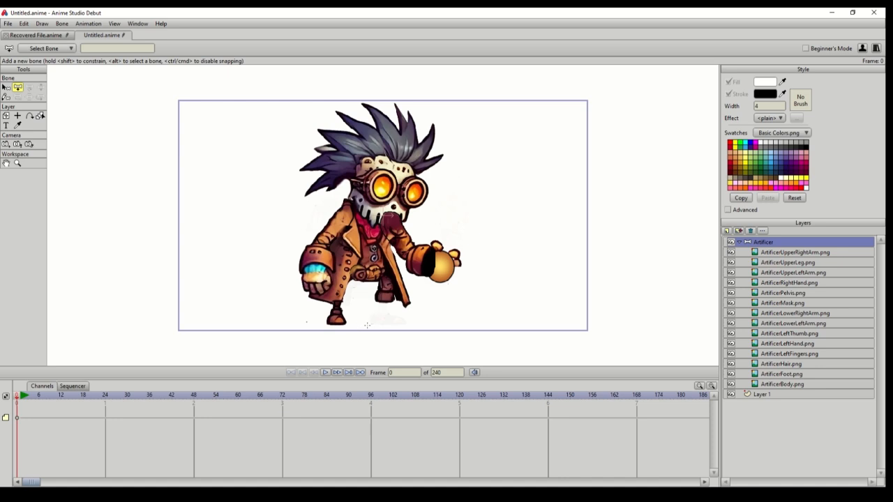
pyautogui.moveTo(364, 326); pyautogui.dragTo(365, 320)
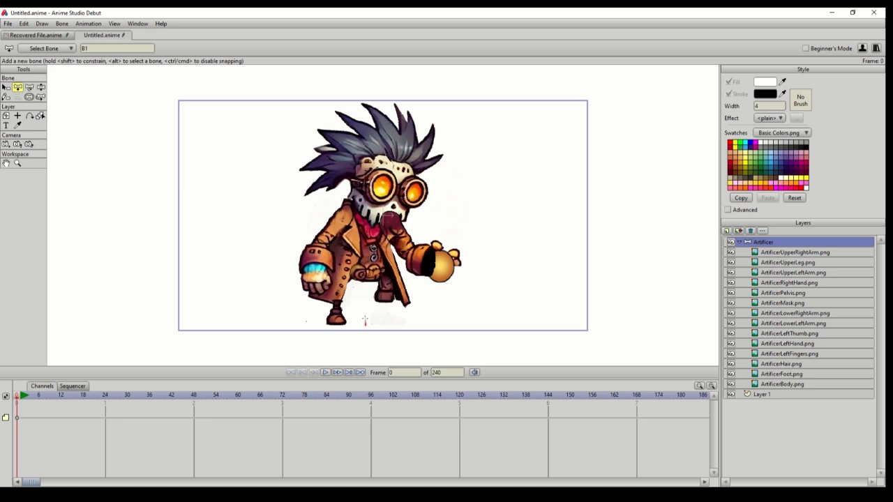
pyautogui.hotkey('ctrl', 'z')
pyautogui.click(367, 325)
pyautogui.moveTo(366, 325); pyautogui.dragTo(370, 102)
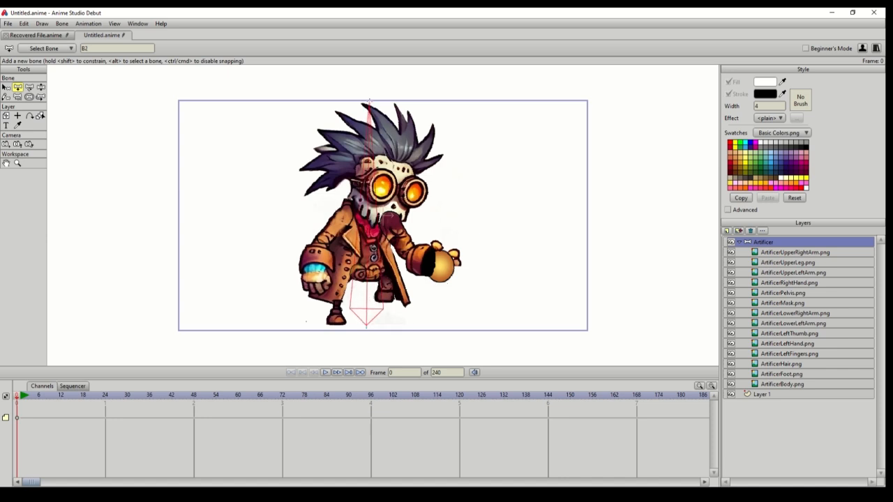
# Widen the root bone's strength to about 3.17 and test its influence by manipulating the bone.
pyautogui.click(29, 97)
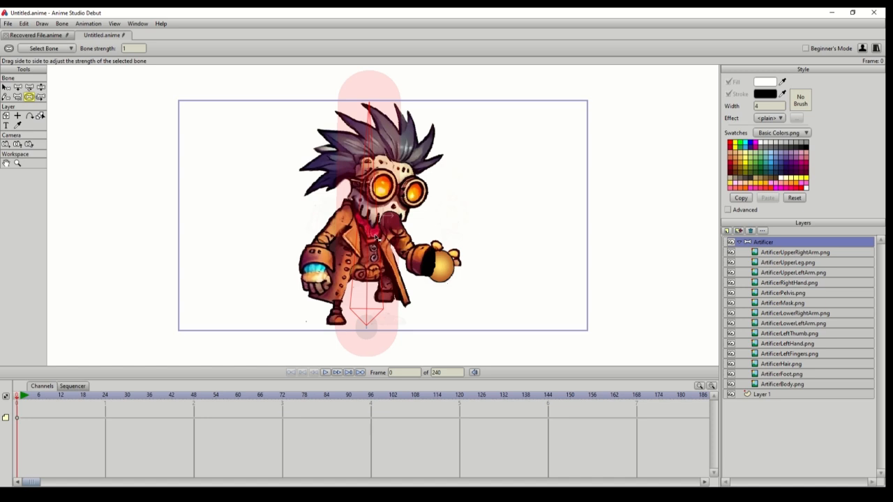
pyautogui.moveTo(373, 227); pyautogui.dragTo(516, 249)
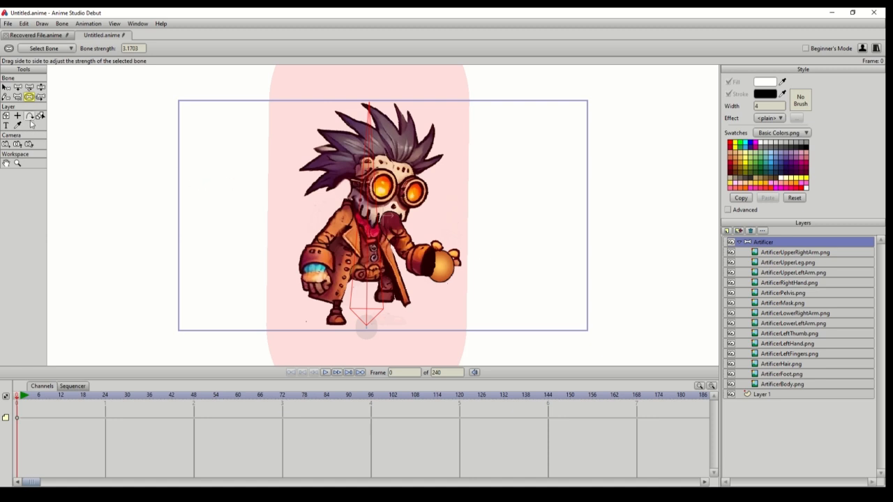
pyautogui.click(41, 87)
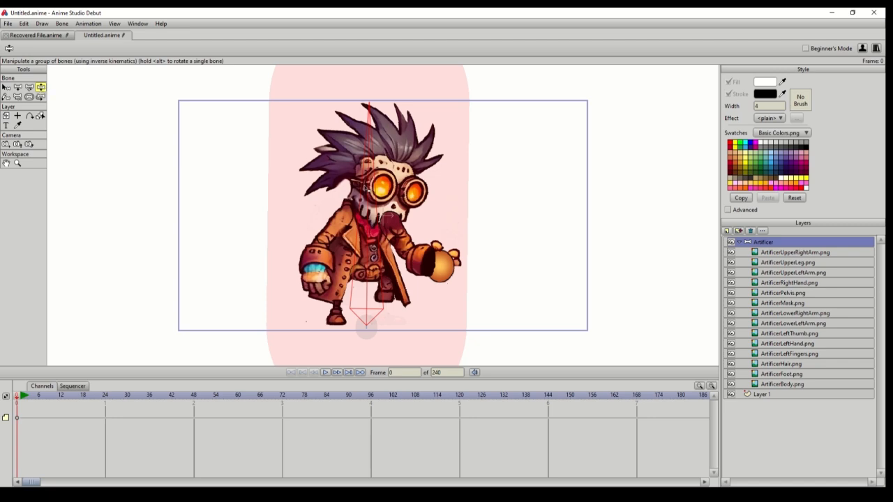
pyautogui.moveTo(370, 187); pyautogui.dragTo(375, 222)
# Reduce the root bone's strength to about 0.22 and test its influence by manipulating the bone.
pyautogui.click(30, 98)
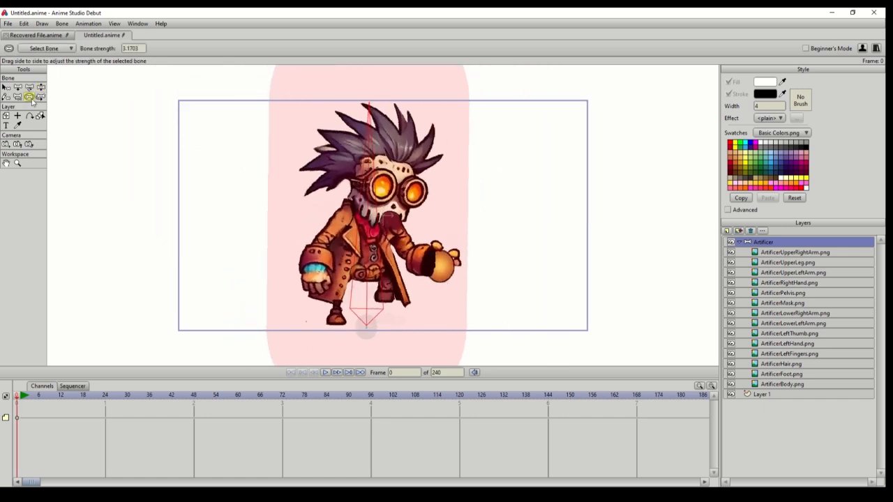
pyautogui.moveTo(370, 229); pyautogui.dragTo(171, 228)
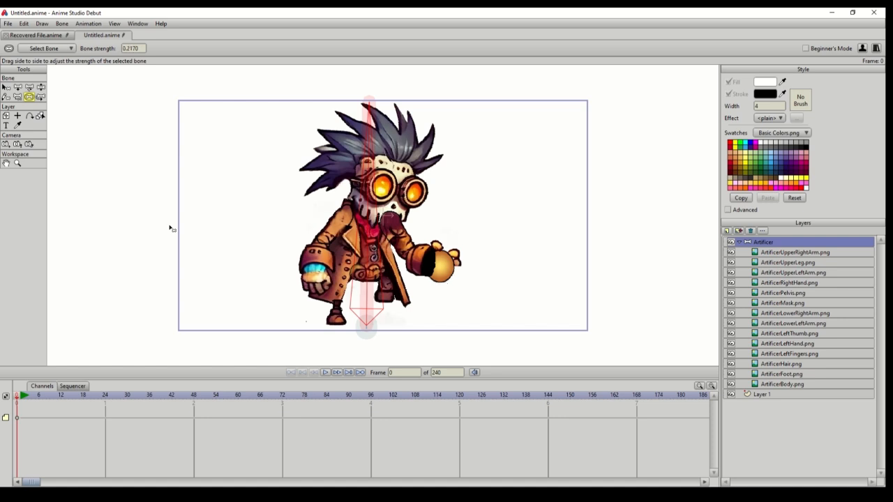
pyautogui.click(40, 87)
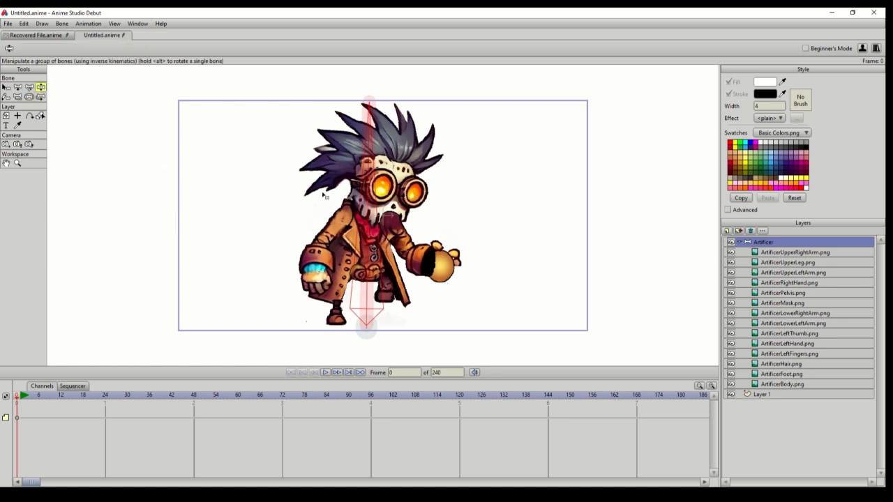
pyautogui.moveTo(367, 189); pyautogui.dragTo(427, 263)
# Add a new bone layer named Chest inside the Artificer layer.
pyautogui.click(770, 254)
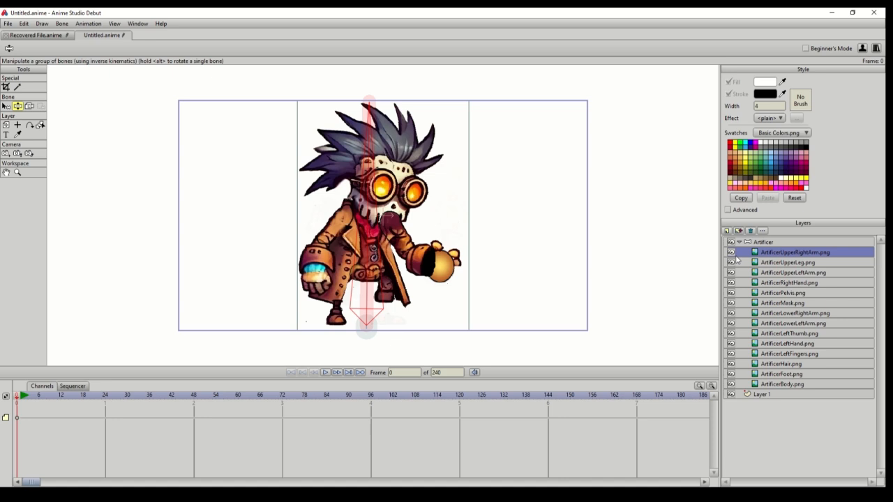
pyautogui.click(736, 257)
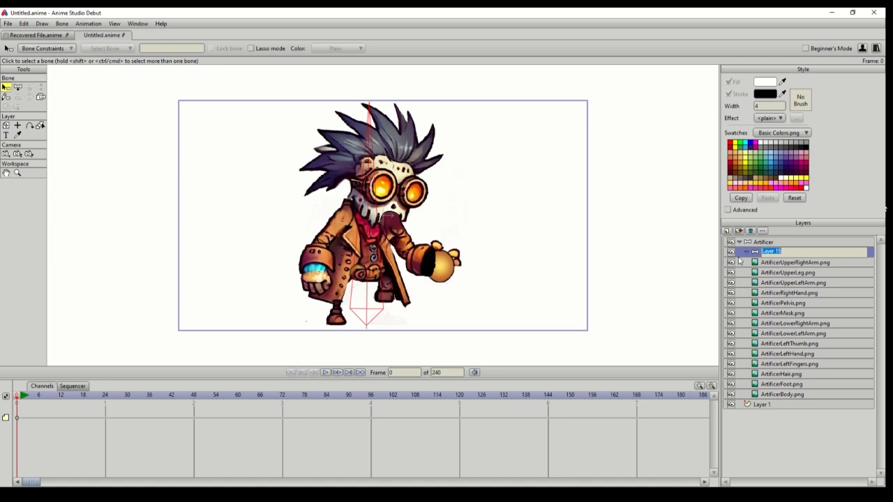
pyautogui.write('Chest')
pyautogui.press('Return')
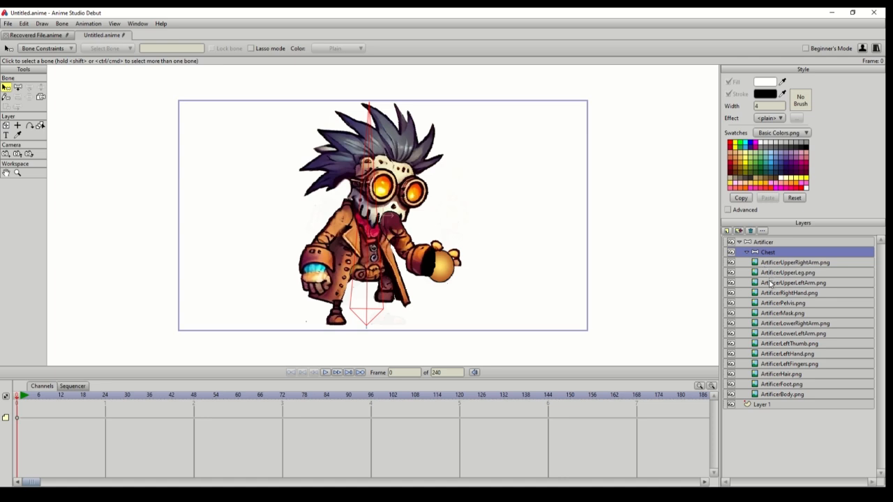
# Move ArtificerBody.png into the Chest layer and place all other part images above Chest in the Artificer group.
pyautogui.moveTo(782, 397); pyautogui.dragTo(775, 258)
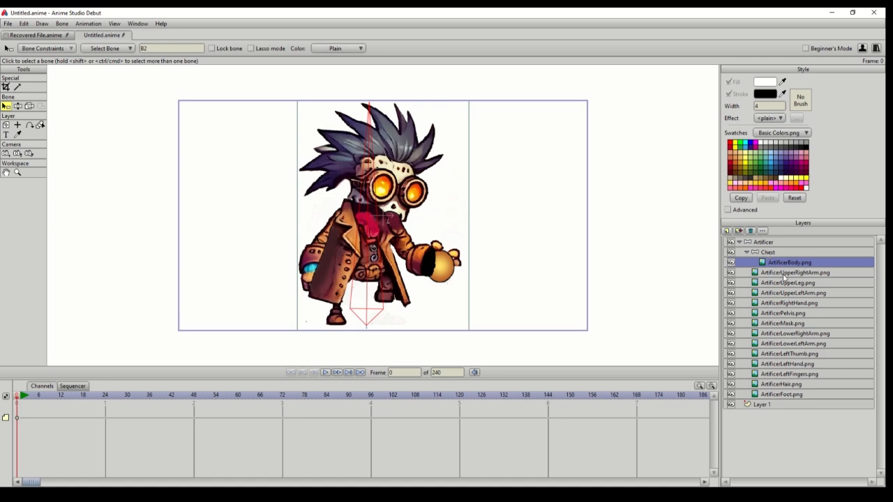
pyautogui.click(784, 274)
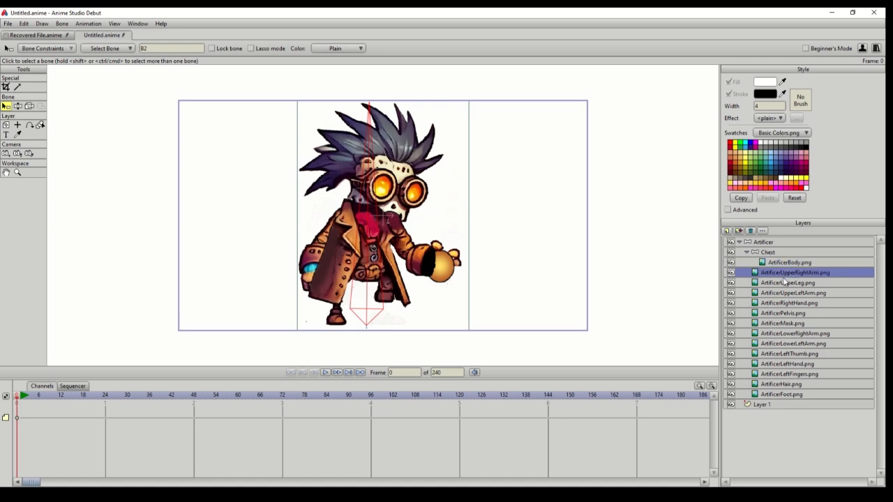
pyautogui.keyDown('shift'); pyautogui.click(785, 397); pyautogui.keyUp('shift')
pyautogui.moveTo(778, 271); pyautogui.dragTo(778, 247)
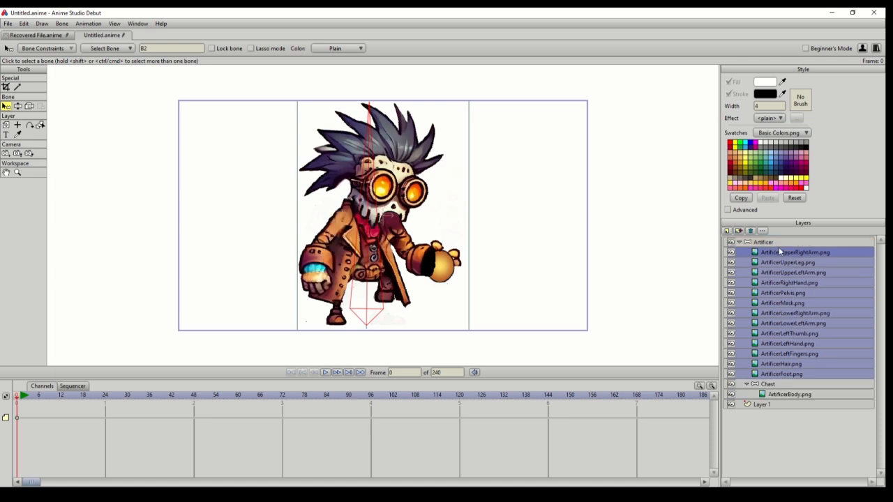
# Select the Chest layer and hide every part image above it, from ArtificerUpperRightArm.png to ArtificerFoot.png, leaving only the body visible.
pyautogui.click(780, 385)
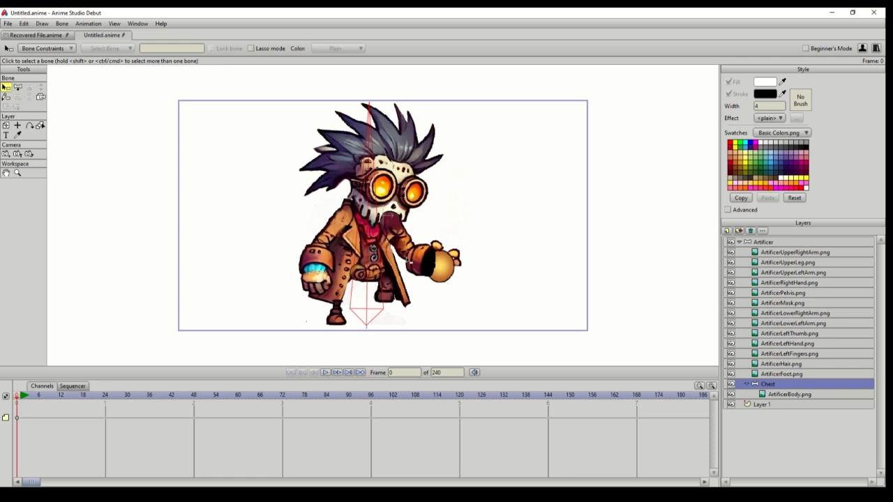
pyautogui.click(731, 252)
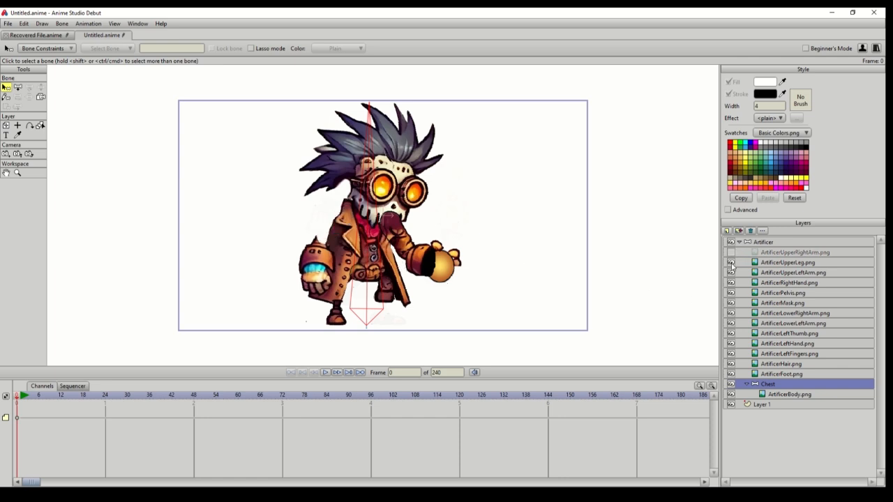
pyautogui.click(730, 262)
pyautogui.click(731, 272)
pyautogui.click(730, 283)
pyautogui.click(730, 293)
pyautogui.click(731, 302)
pyautogui.click(731, 313)
pyautogui.click(731, 323)
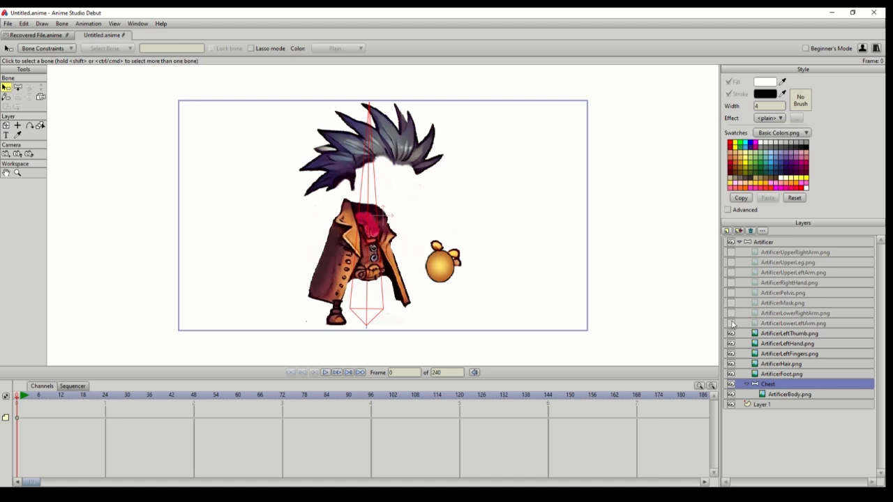
pyautogui.click(730, 333)
pyautogui.click(731, 343)
pyautogui.click(730, 354)
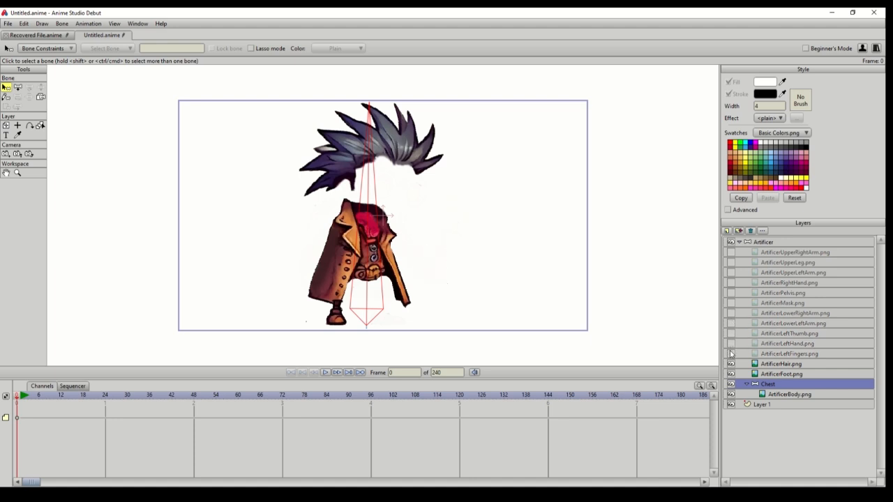
pyautogui.click(731, 364)
pyautogui.click(730, 374)
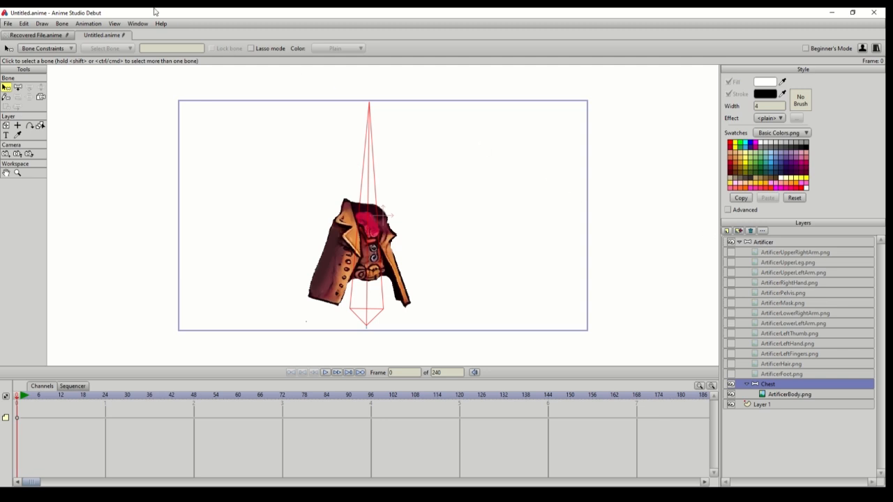
# Add a bone to the Chest layer running upward from just below the belt to the coat's collar.
pyautogui.click(18, 89)
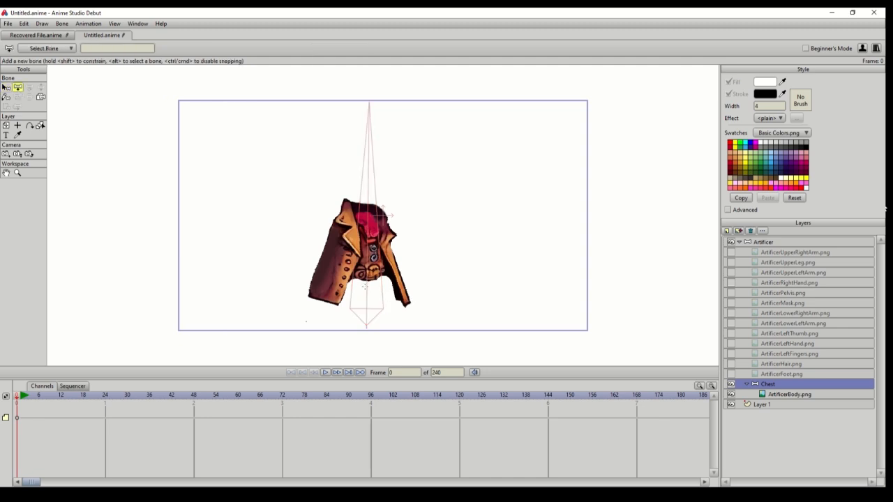
pyautogui.scroll(-5, 367, 287)
pyautogui.scroll(8, 368, 288)
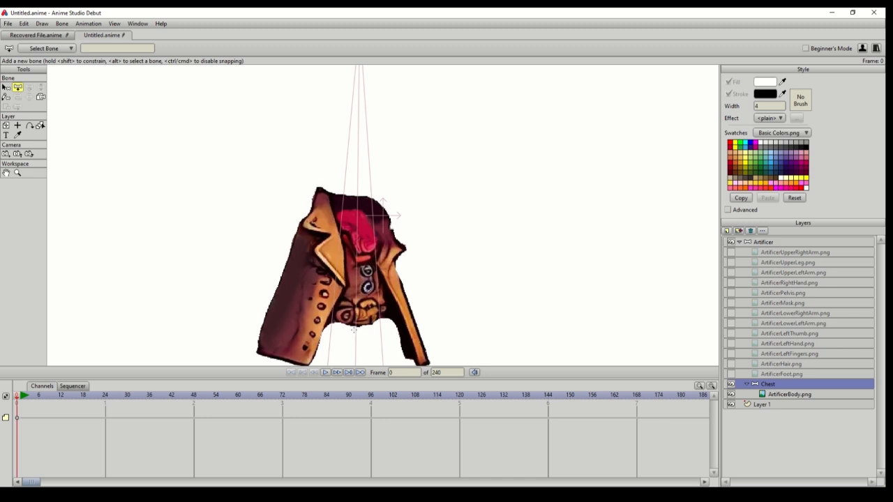
pyautogui.click(394, 215)
pyautogui.click(353, 199)
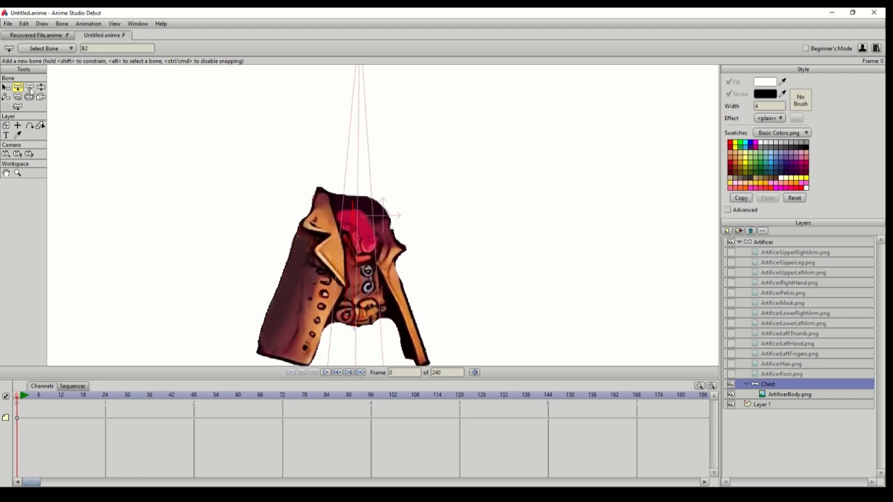
pyautogui.hotkey('ctrl', 'z')
pyautogui.moveTo(354, 349); pyautogui.dragTo(358, 190)
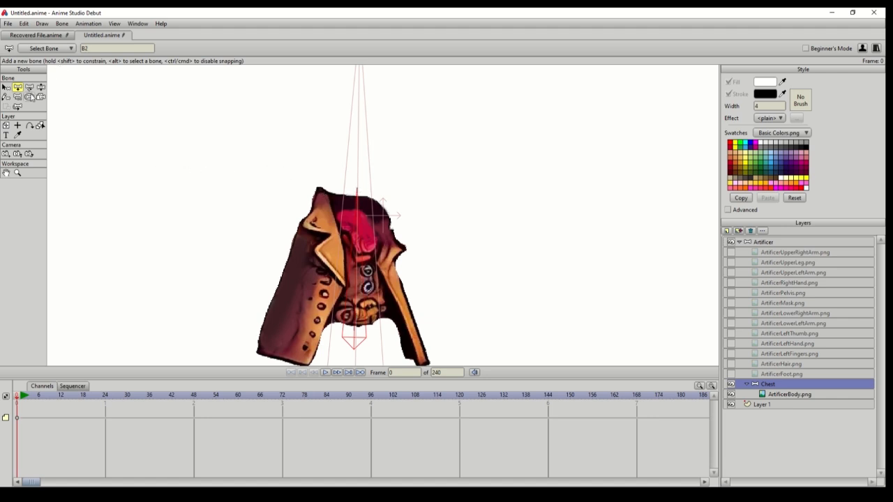
# Check the chest bone's parenting with the Reparent Bone tool and select the tiny bone near its base.
pyautogui.click(18, 97)
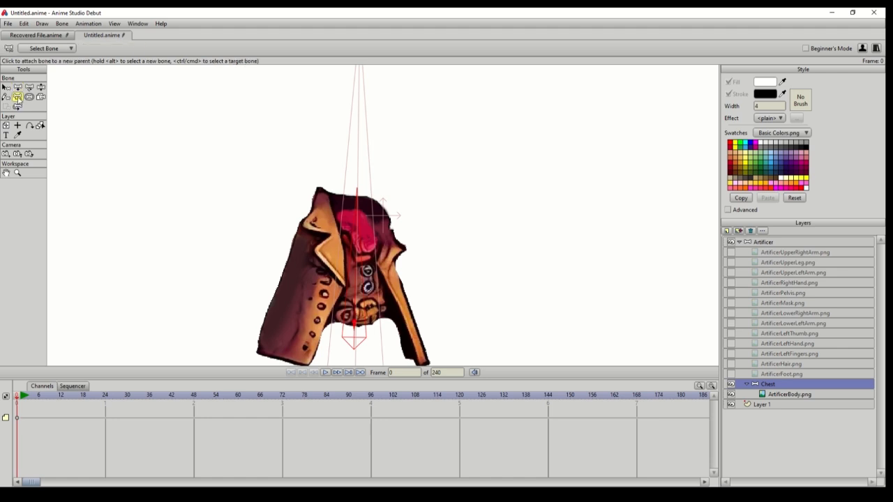
pyautogui.click(361, 306)
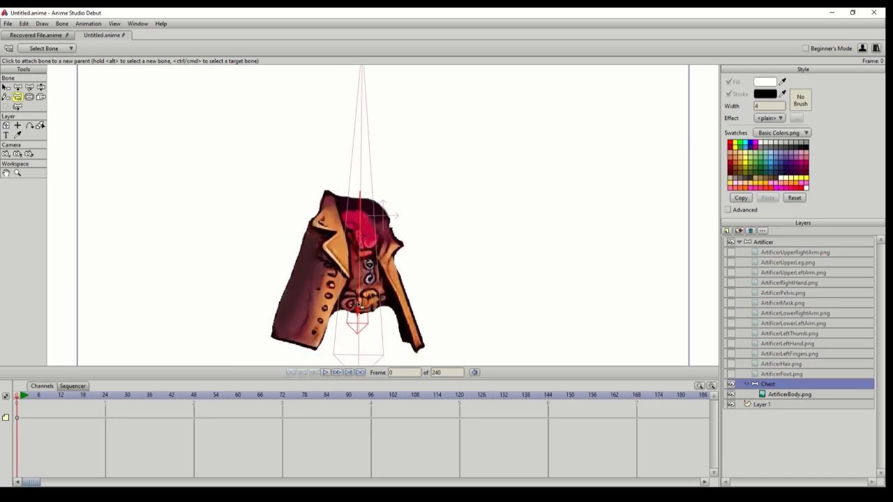
pyautogui.moveTo(473, 285); pyautogui.dragTo(475, 251)
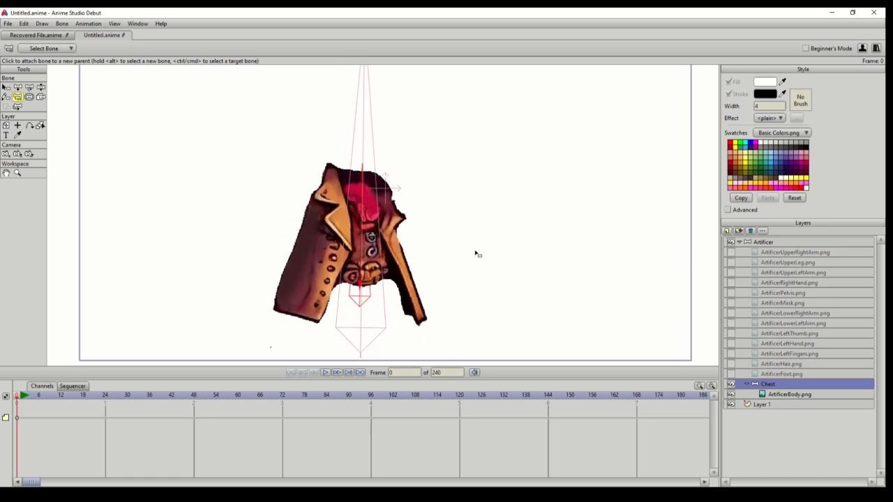
pyautogui.scroll(3, 346, 296)
pyautogui.moveTo(627, 189); pyautogui.dragTo(629, 168)
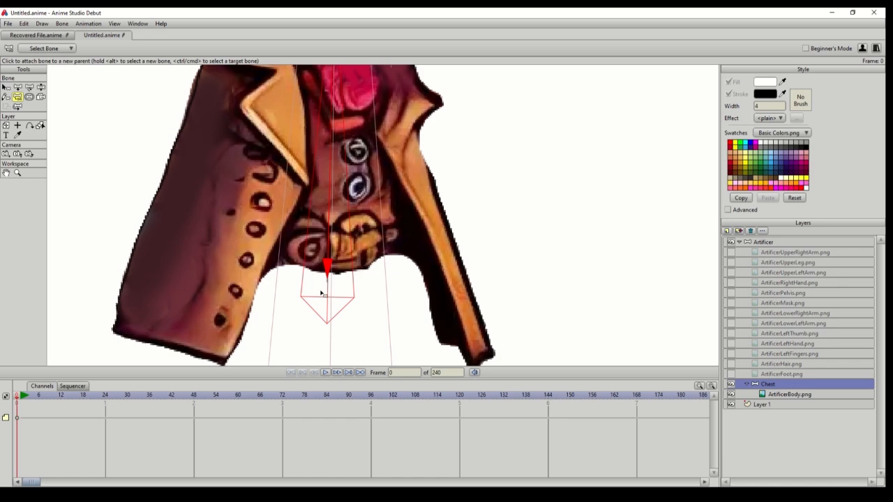
pyautogui.click(5, 89)
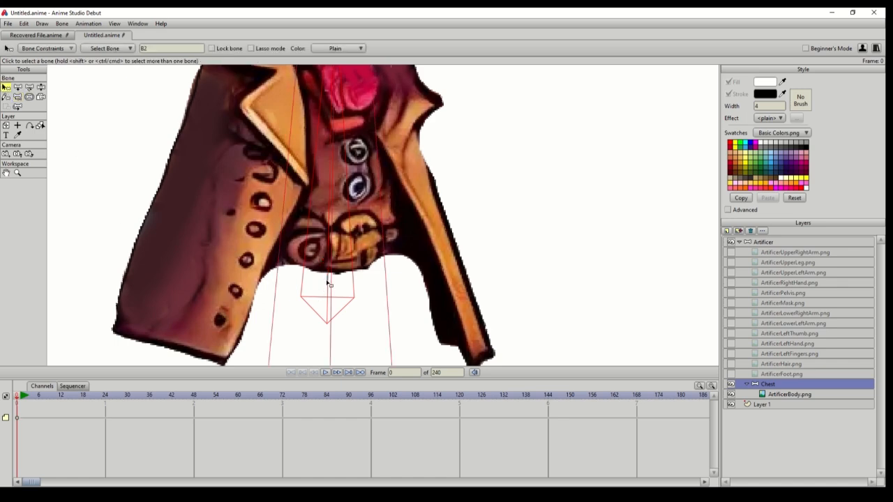
pyautogui.scroll(5, 318, 284)
pyautogui.moveTo(314, 283); pyautogui.dragTo(372, 149)
pyautogui.click(274, 269)
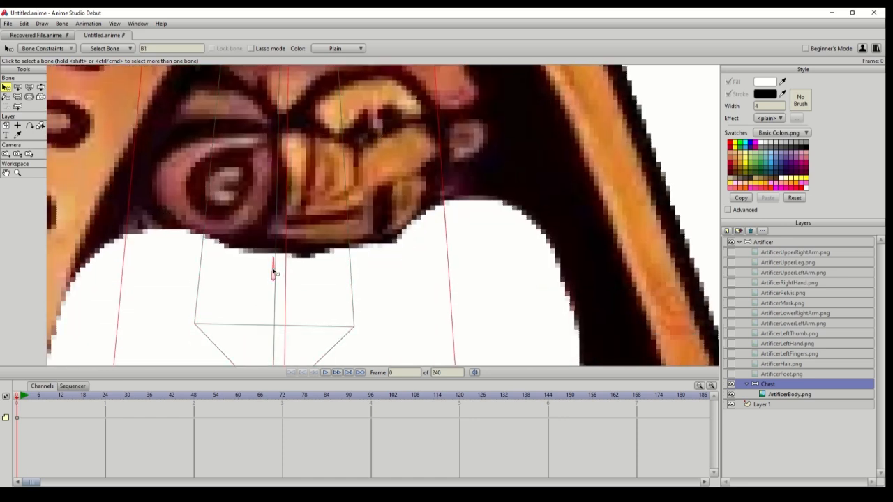
pyautogui.scroll(-5, 339, 288)
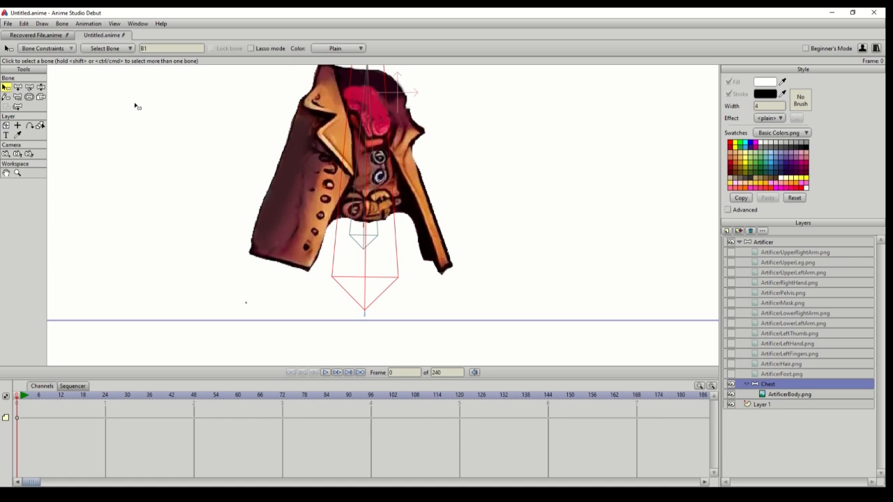
# Bind the Chest layer to the large root bone of its parent Artificer layer.
pyautogui.click(41, 97)
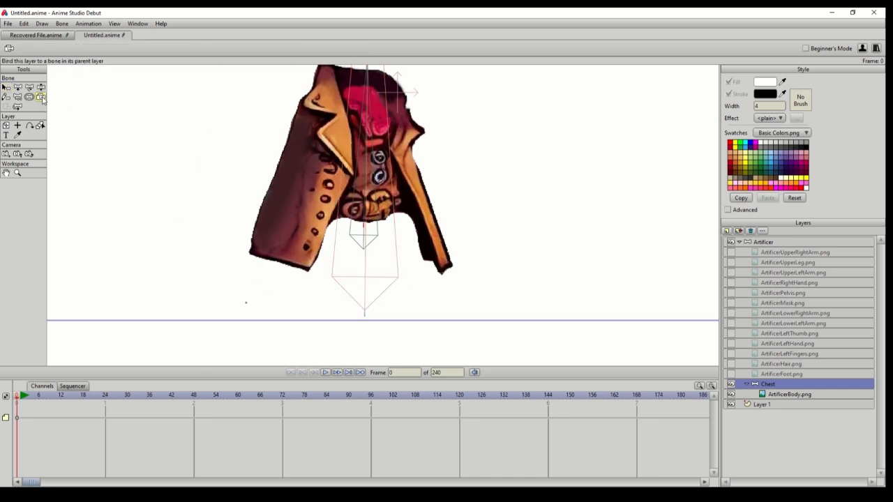
pyautogui.click(364, 280)
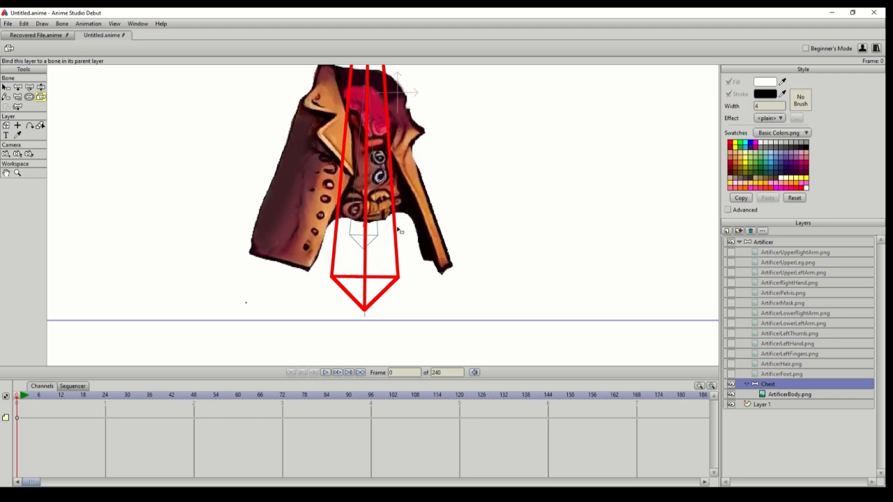
pyautogui.scroll(-1, 401, 219)
pyautogui.scroll(5, 360, 241)
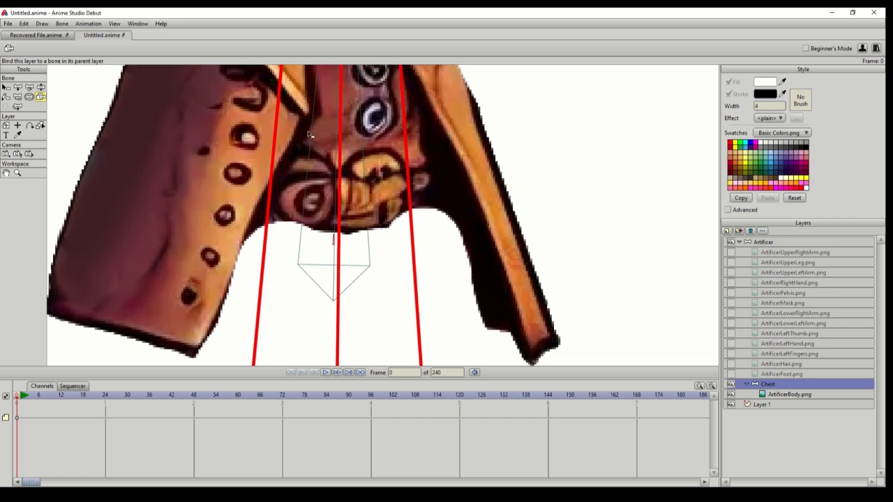
pyautogui.scroll(-5, 325, 207)
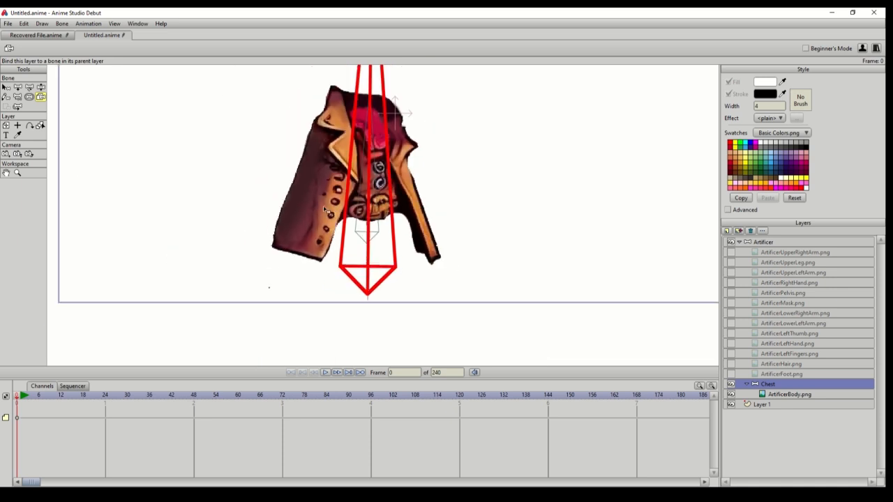
# Select the chest bone and increase its strength to about 2.41 so its influence covers the whole coat.
pyautogui.scroll(-3, 325, 208)
pyautogui.click(6, 87)
pyautogui.click(370, 212)
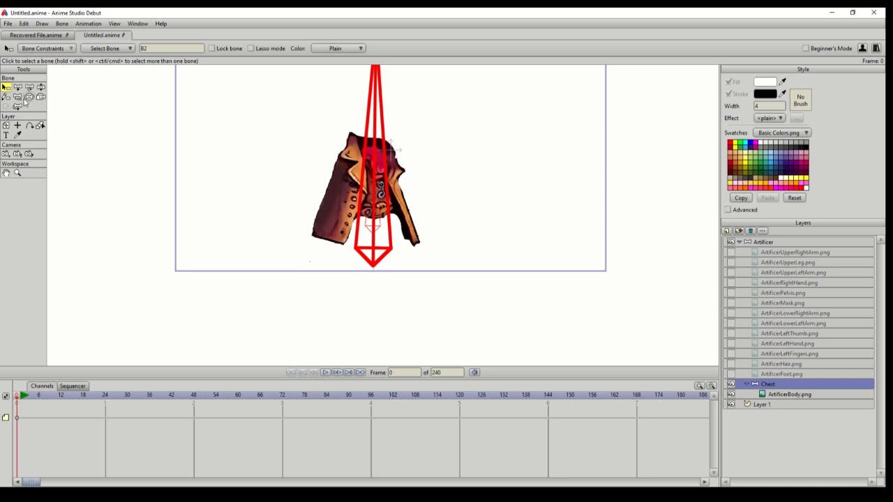
pyautogui.click(28, 97)
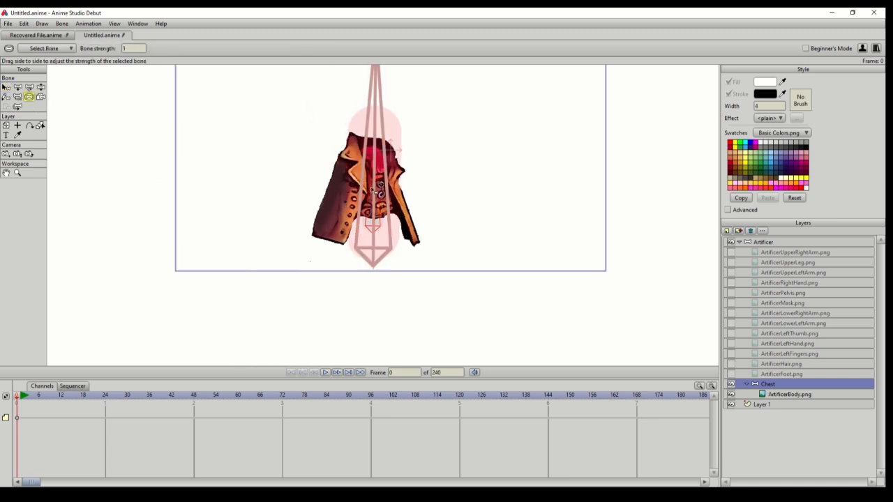
pyautogui.moveTo(374, 189); pyautogui.dragTo(467, 211)
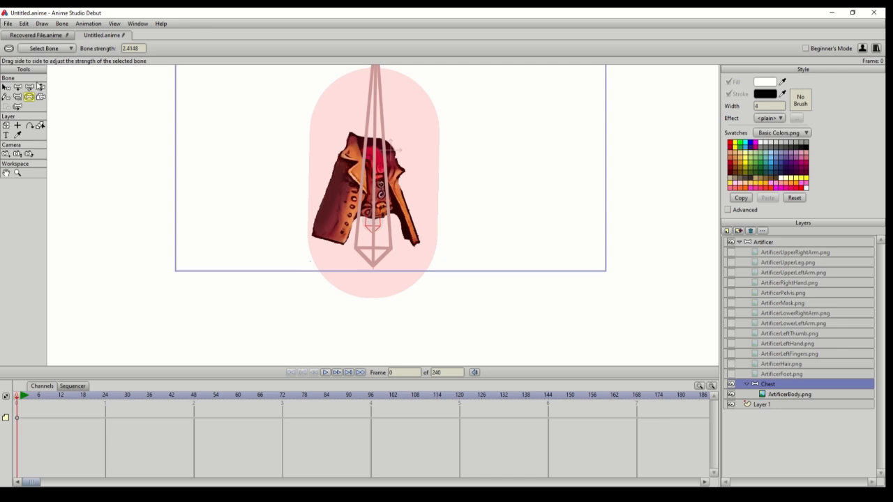
# Manipulate the chest bone and the Artificer root bone in turn to test how the body follows each.
pyautogui.click(41, 87)
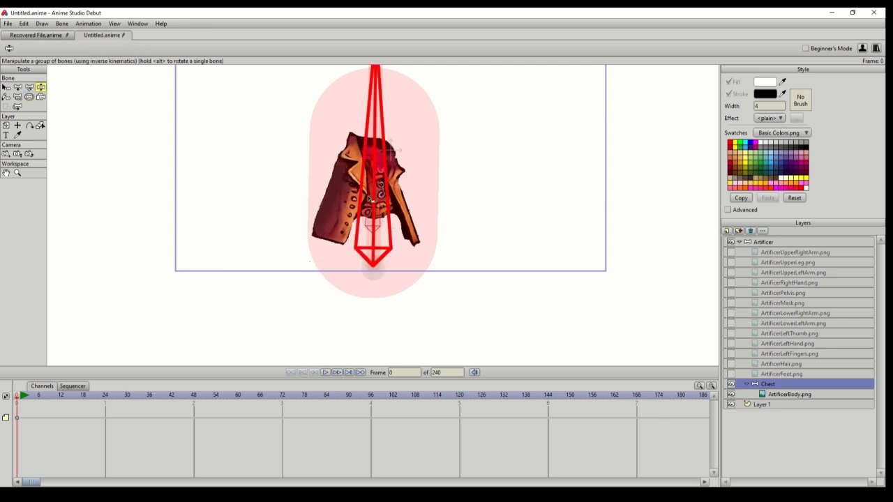
pyautogui.moveTo(370, 198); pyautogui.dragTo(337, 202)
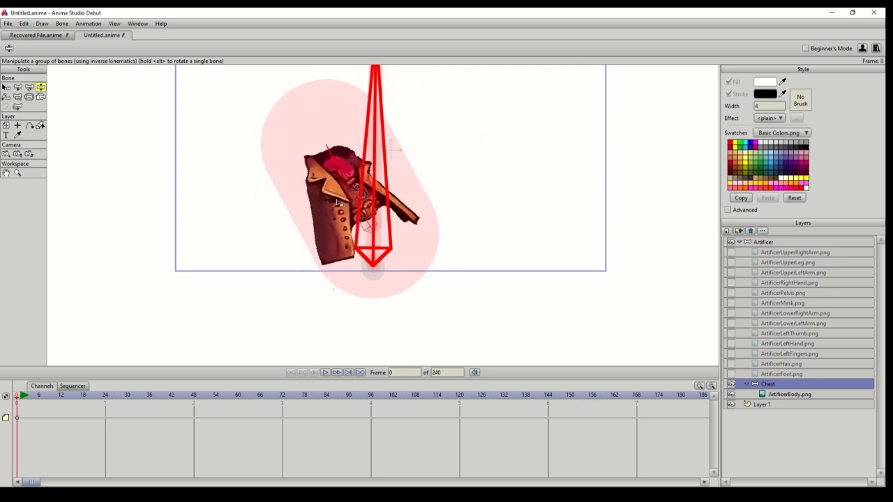
pyautogui.click(776, 244)
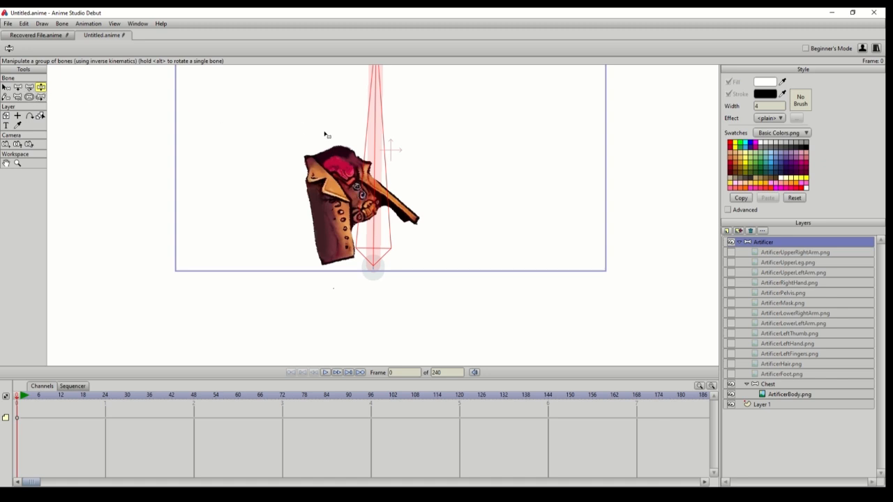
pyautogui.moveTo(377, 141); pyautogui.dragTo(578, 149)
pyautogui.moveTo(585, 266); pyautogui.dragTo(440, 193)
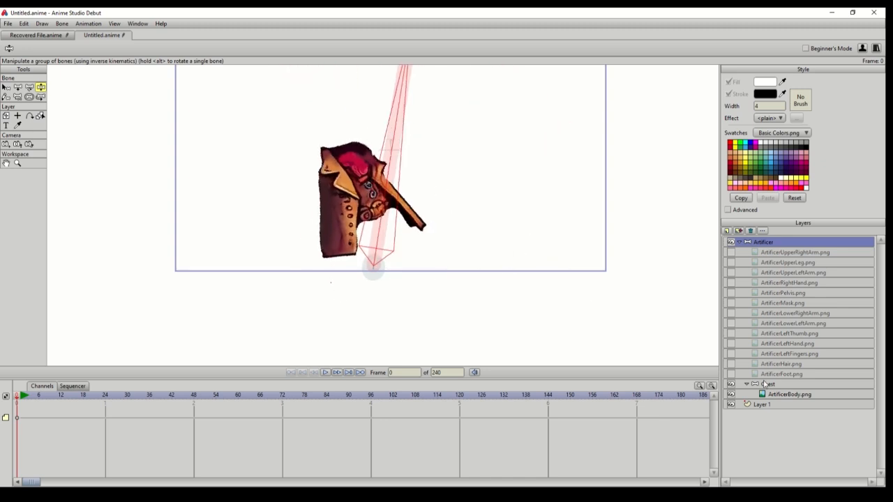
pyautogui.click(765, 384)
pyautogui.moveTo(399, 186); pyautogui.dragTo(432, 176)
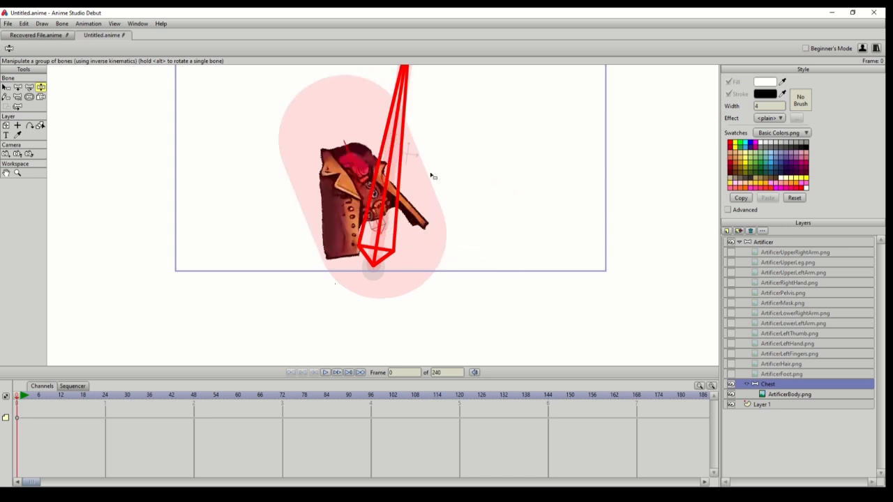
pyautogui.click(766, 242)
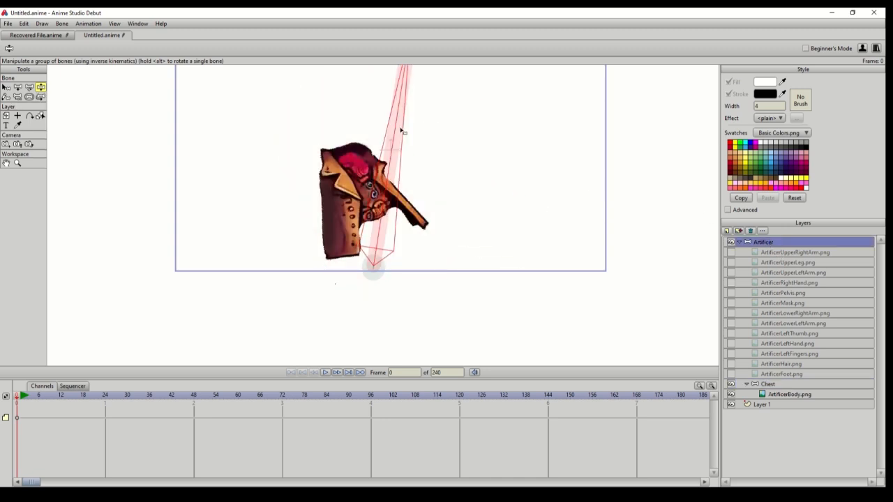
pyautogui.moveTo(397, 130)
pyautogui.mouseDown()
pyautogui.moveTo(339, 130)
pyautogui.moveTo(305, 153)
pyautogui.moveTo(394, 165)
pyautogui.moveTo(356, 152)
pyautogui.moveTo(393, 146)
pyautogui.mouseUp()
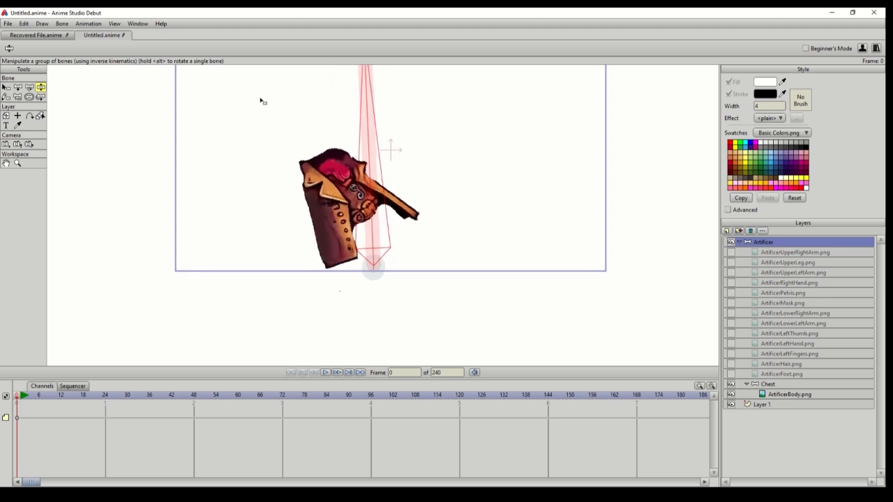
# Switch to the Recovered File project and examine the Entity layer's root bone at the character's feet.
pyautogui.click(37, 35)
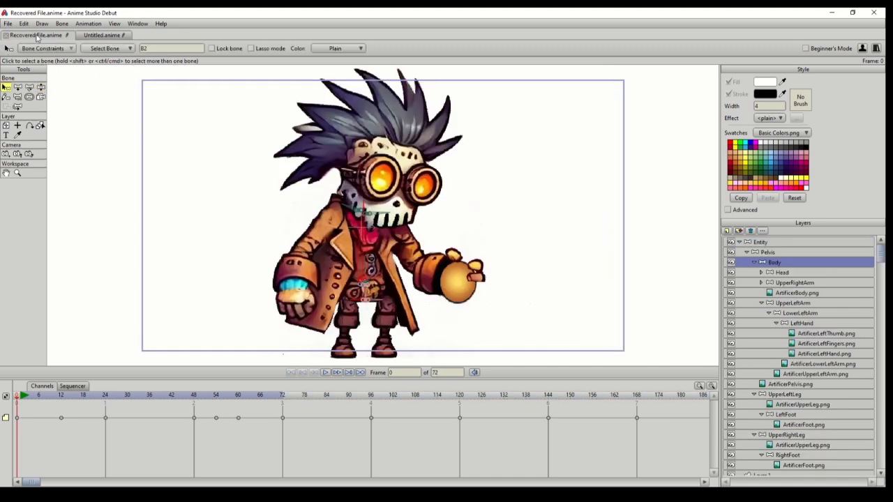
pyautogui.scroll(3, 272, 212)
pyautogui.scroll(-5, 268, 213)
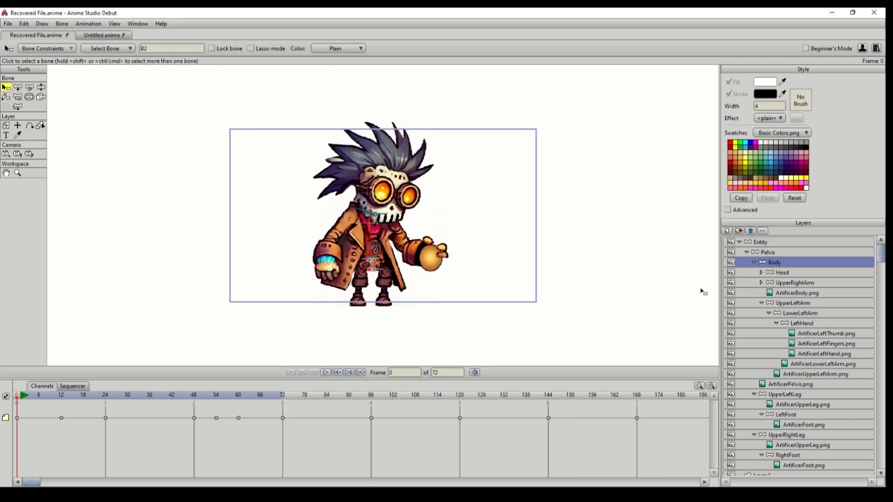
pyautogui.click(771, 244)
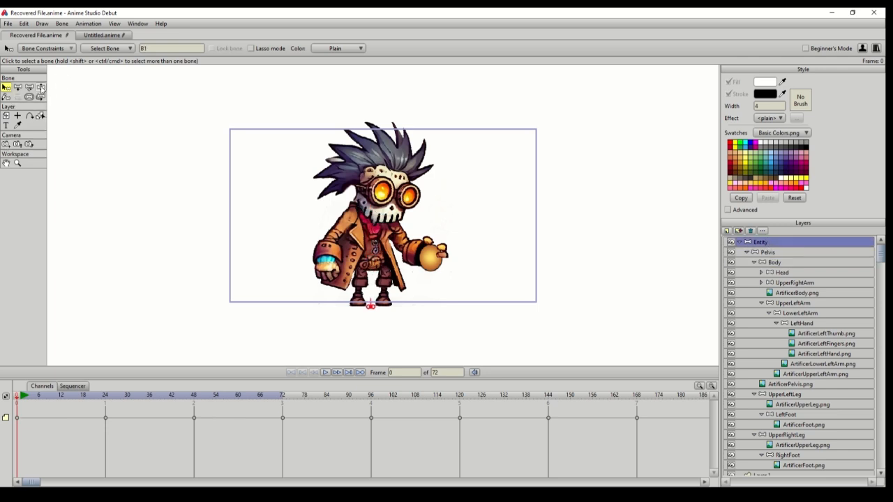
pyautogui.scroll(3, 315, 318)
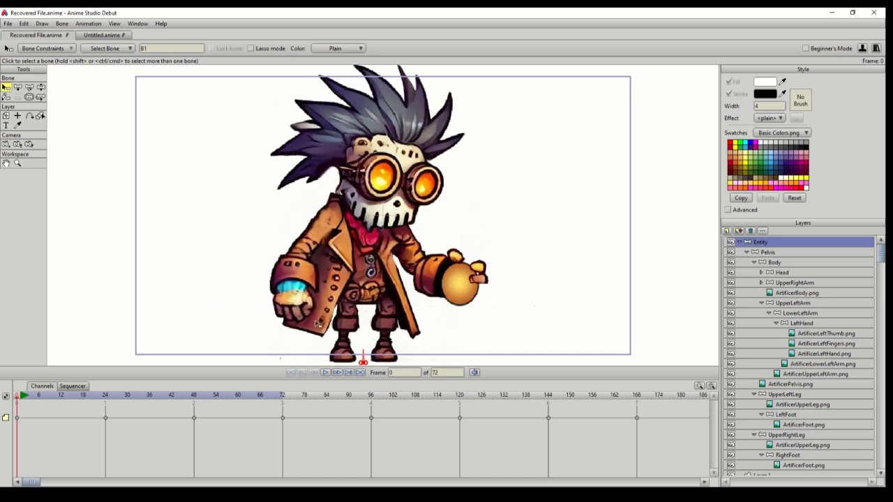
pyautogui.scroll(-3, 318, 323)
# Examine the Pelvis layer's bones around the belt and check their influence areas with the Manipulate Bones tool.
pyautogui.click(775, 253)
pyautogui.scroll(5, 488, 295)
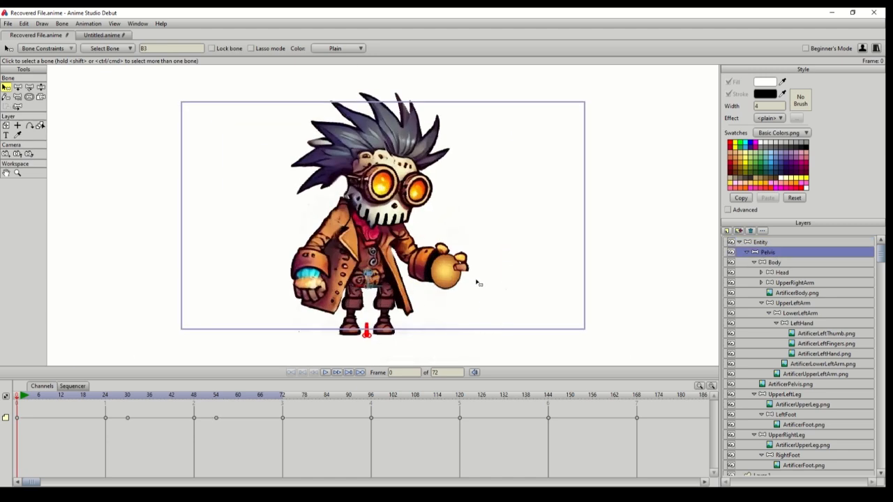
pyautogui.scroll(-2, 548, 126)
pyautogui.scroll(2, 562, 183)
pyautogui.scroll(2, 585, 279)
pyautogui.scroll(3, 499, 312)
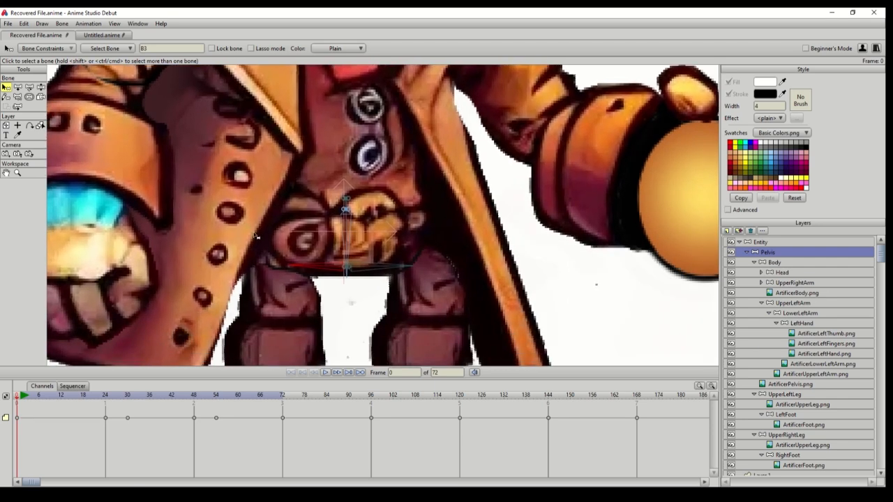
pyautogui.click(40, 88)
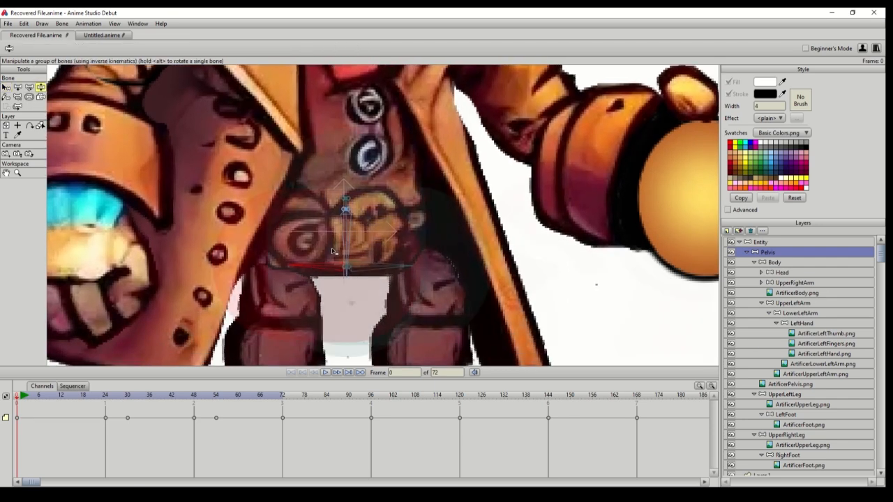
pyautogui.moveTo(333, 251); pyautogui.dragTo(416, 257)
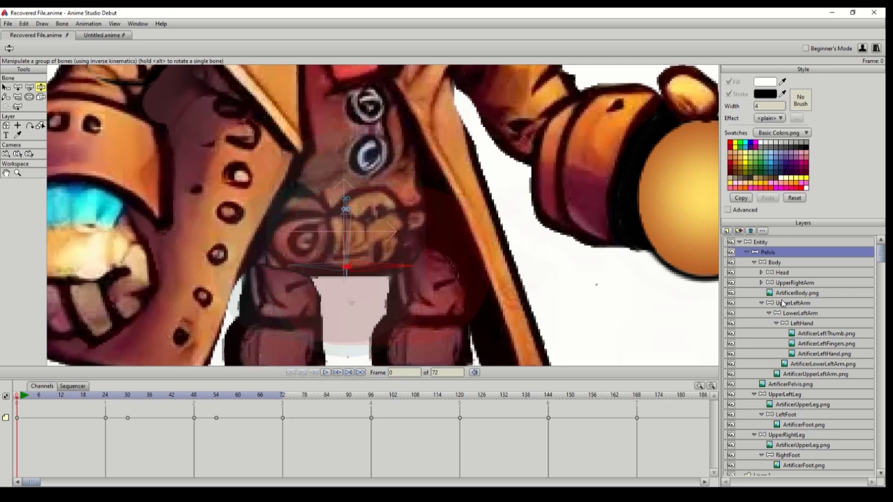
# Examine the Body layer and manipulate its bone to test how the upper body and head follow.
pyautogui.scroll(4, 524, 291)
pyautogui.scroll(-10, 515, 289)
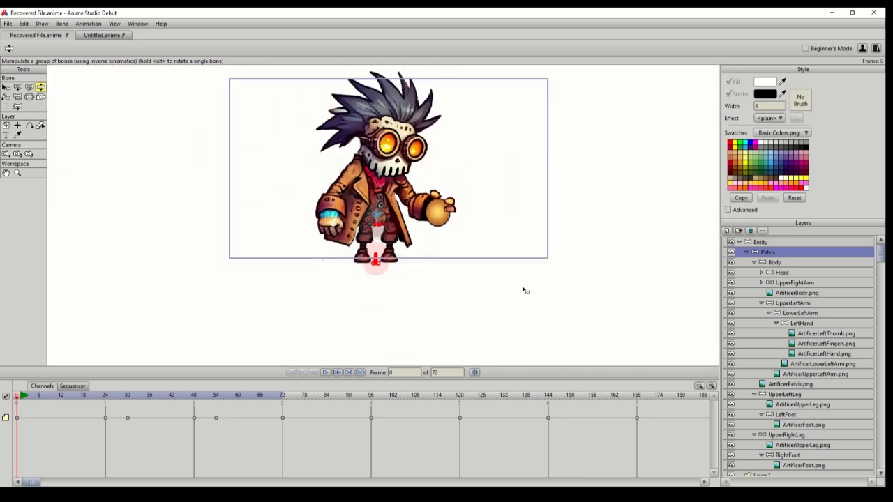
pyautogui.click(776, 264)
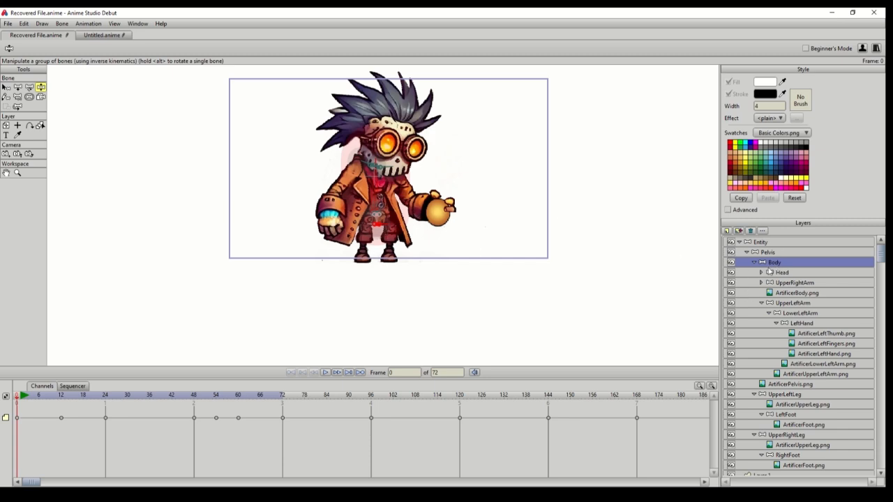
pyautogui.scroll(-2, 283, 202)
pyautogui.scroll(6, 287, 205)
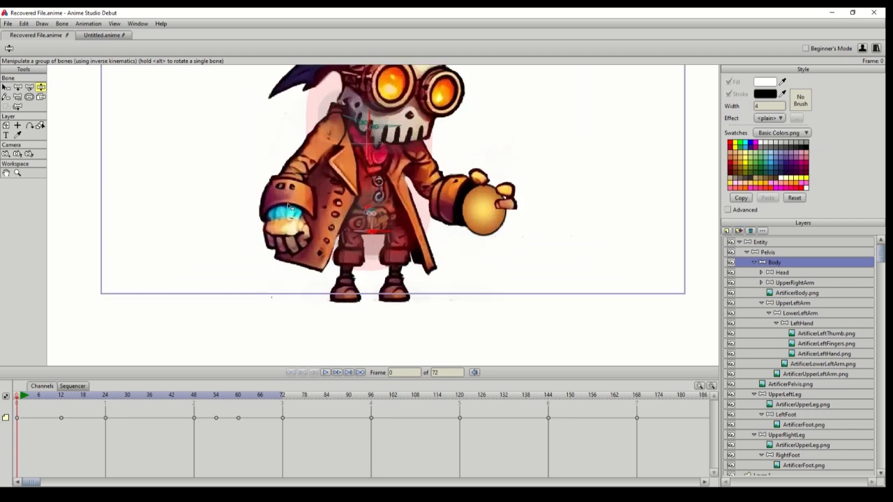
pyautogui.moveTo(364, 140); pyautogui.dragTo(403, 225)
# Examine the Head layer's bones and manipulate them to test how the skull moves relative to the torso.
pyautogui.click(789, 274)
pyautogui.scroll(5, 122, 260)
pyautogui.scroll(-10, 128, 263)
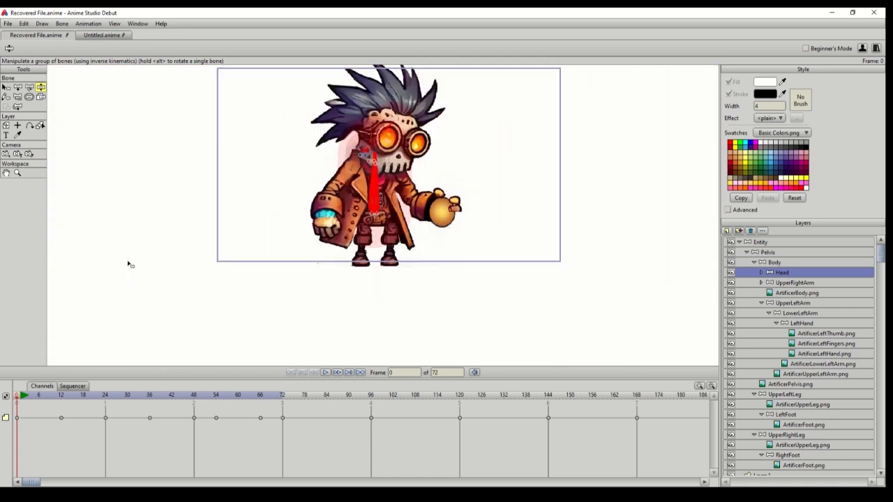
pyautogui.moveTo(272, 188); pyautogui.dragTo(275, 225)
pyautogui.scroll(3, 270, 219)
pyautogui.scroll(2, 270, 219)
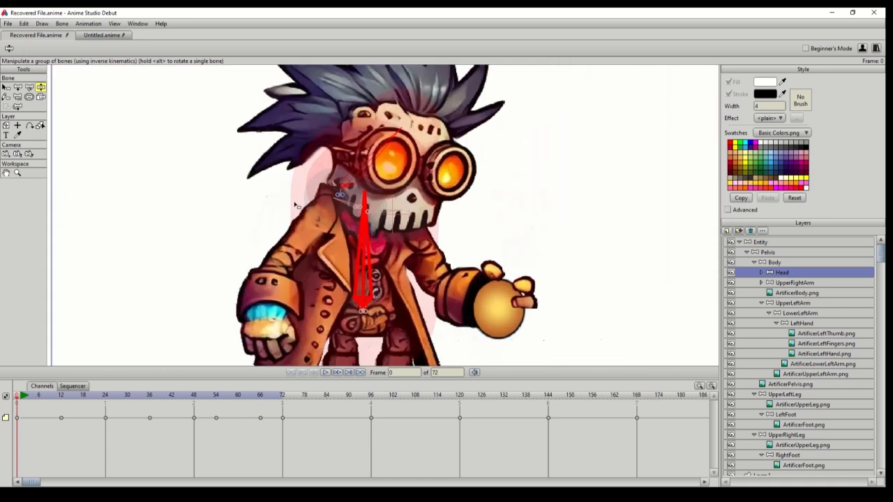
pyautogui.moveTo(379, 155); pyautogui.dragTo(350, 165)
# Manipulate the bones in the UpperLeftArm, LowerLeftArm and LeftHand layers in turn to test each arm section.
pyautogui.click(799, 304)
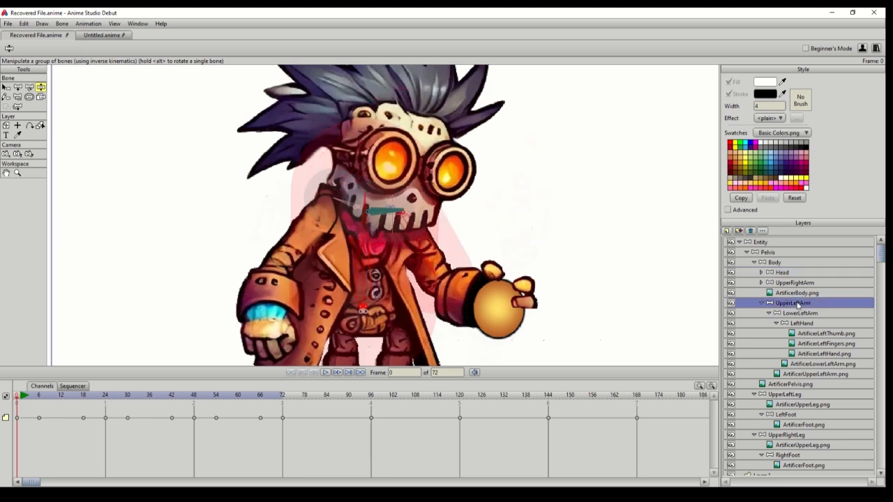
pyautogui.moveTo(417, 249); pyautogui.dragTo(427, 208)
pyautogui.moveTo(464, 241); pyautogui.dragTo(488, 314)
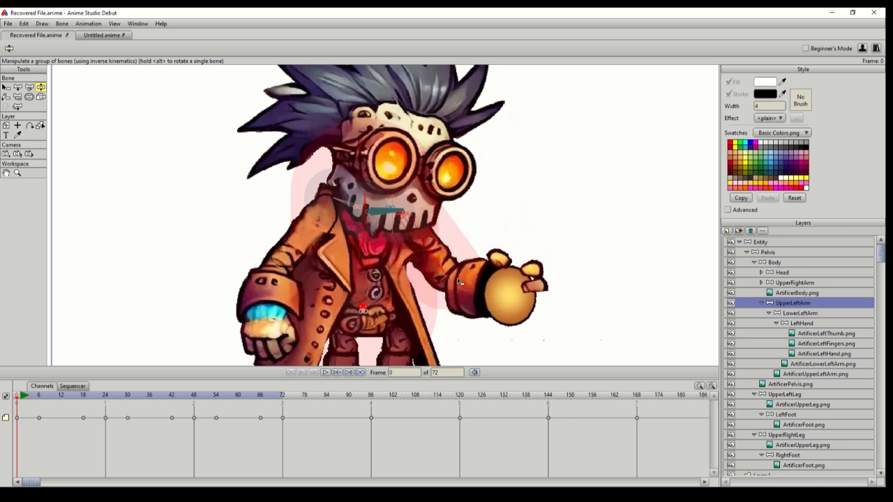
pyautogui.click(803, 316)
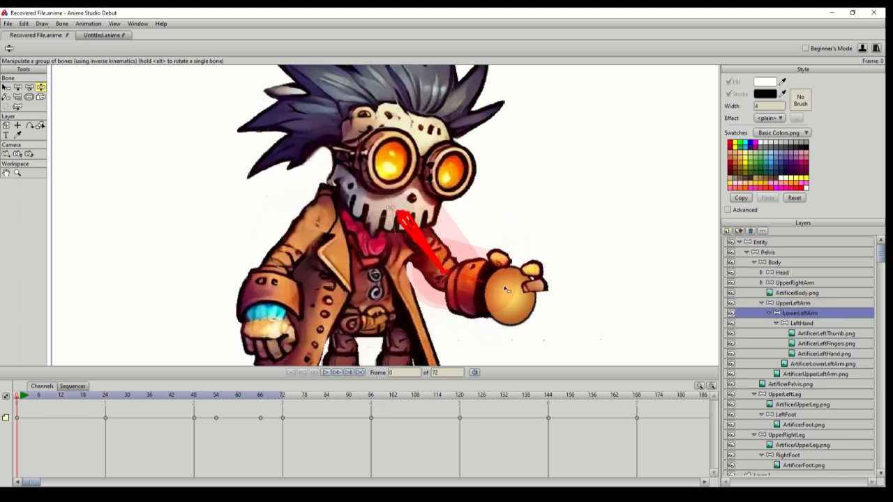
pyautogui.moveTo(457, 275); pyautogui.dragTo(523, 292)
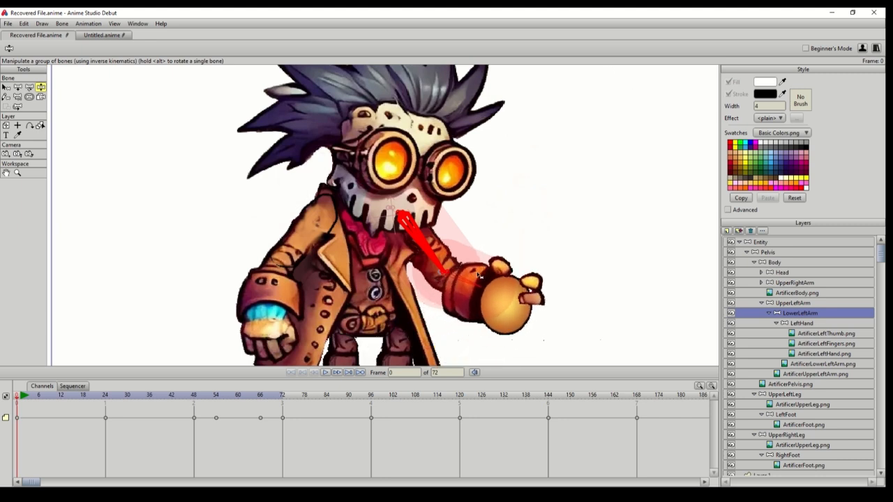
pyautogui.click(802, 324)
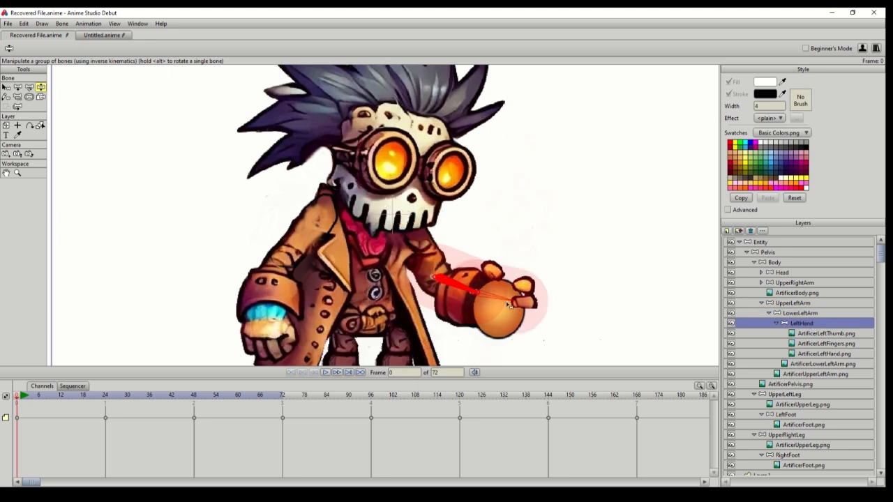
pyautogui.moveTo(500, 299)
pyautogui.mouseDown()
pyautogui.moveTo(492, 323)
pyautogui.moveTo(516, 296)
pyautogui.moveTo(508, 310)
pyautogui.mouseUp()
# Examine the UpperLeftLeg layer's bones around the hip and their influence areas.
pyautogui.click(777, 395)
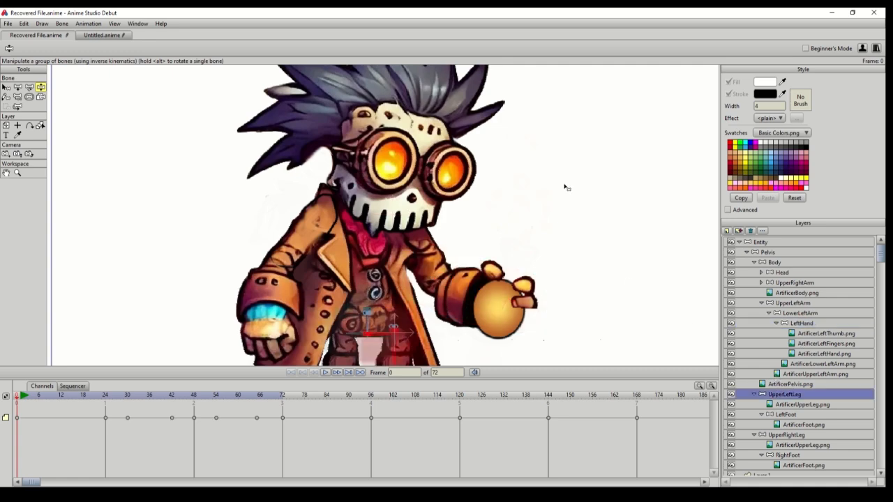
pyautogui.scroll(1, 607, 196)
pyautogui.scroll(-5, 604, 200)
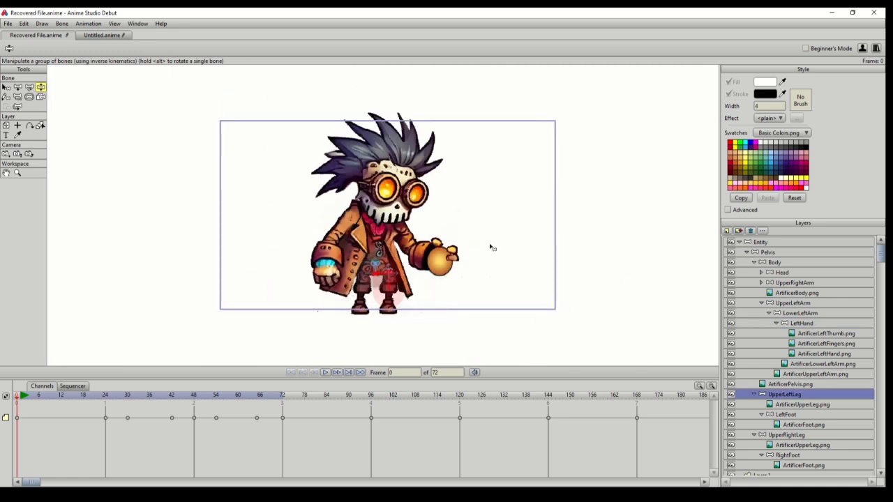
pyautogui.moveTo(473, 242); pyautogui.dragTo(547, 175)
pyautogui.scroll(4, 253, 193)
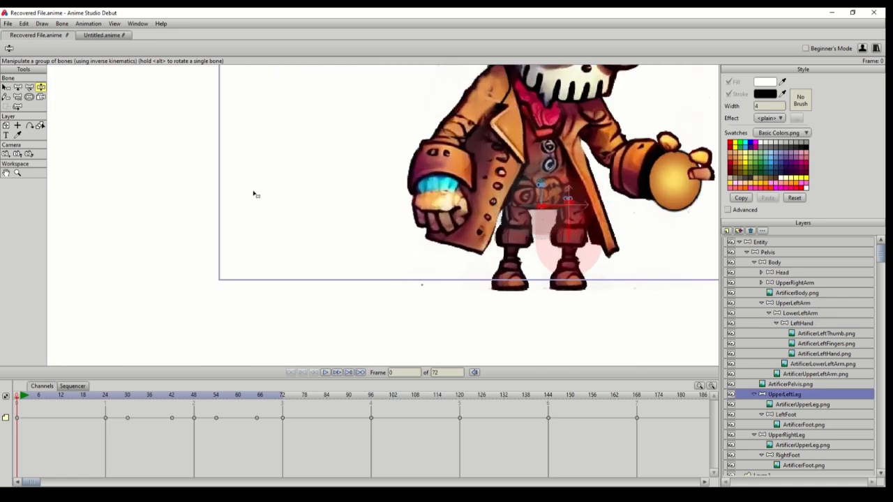
pyautogui.scroll(3, 209, 197)
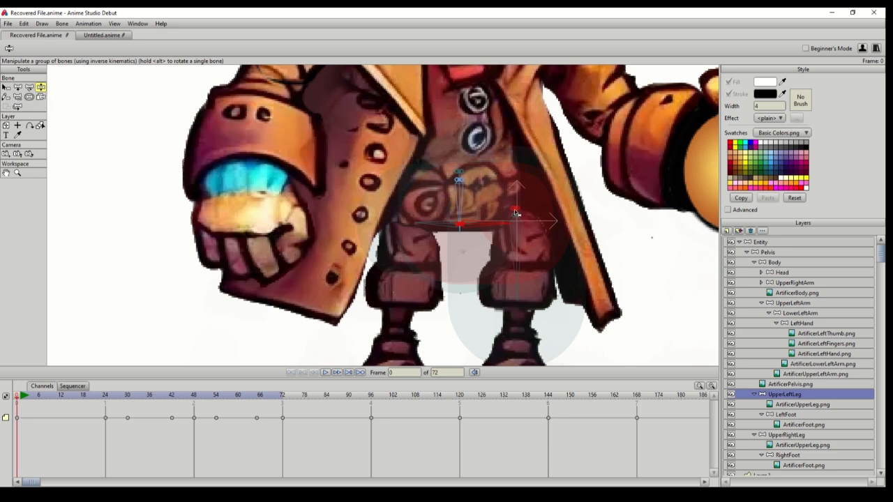
# Bind the UpperLeftLeg layer to the horizontal hip bone and test the Pelvis layer's bones with the Manipulate Bones tool.
pyautogui.click(41, 97)
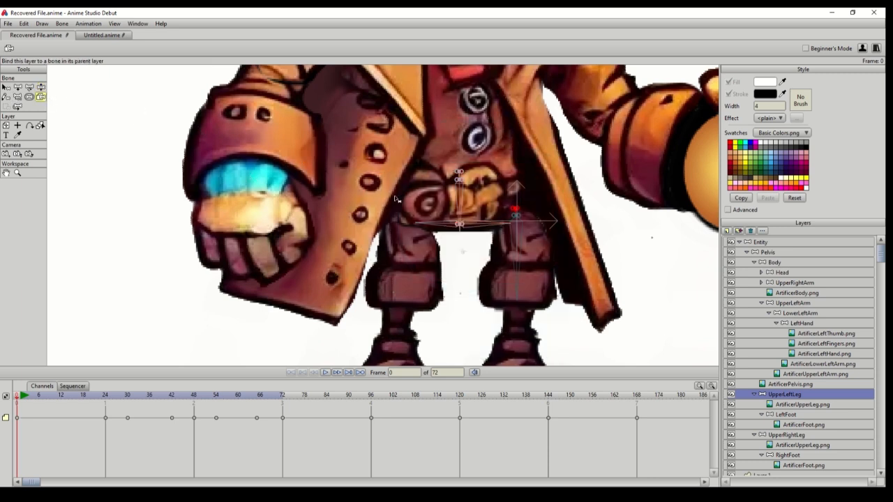
pyautogui.click(483, 227)
pyautogui.click(768, 253)
pyautogui.click(41, 88)
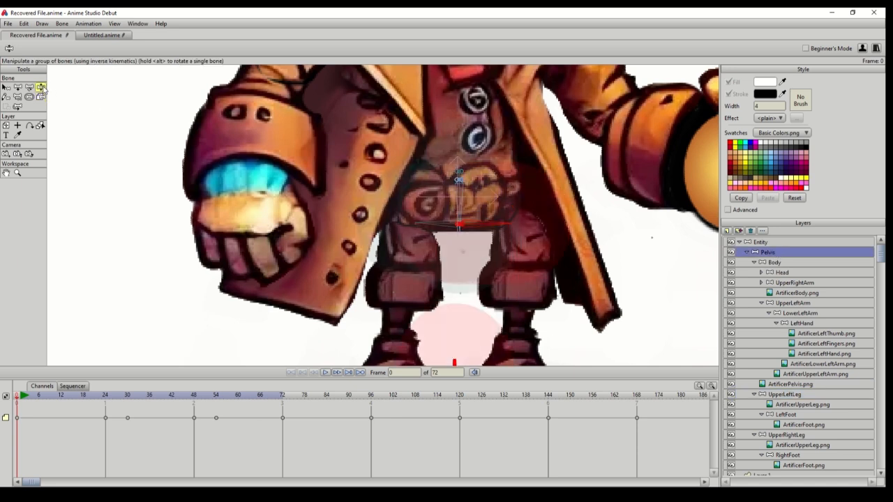
pyautogui.moveTo(497, 227)
pyautogui.mouseDown()
pyautogui.moveTo(497, 247)
pyautogui.moveTo(506, 215)
pyautogui.moveTo(508, 225)
pyautogui.mouseUp()
pyautogui.moveTo(458, 212); pyautogui.dragTo(504, 225)
pyautogui.scroll(-1, 787, 335)
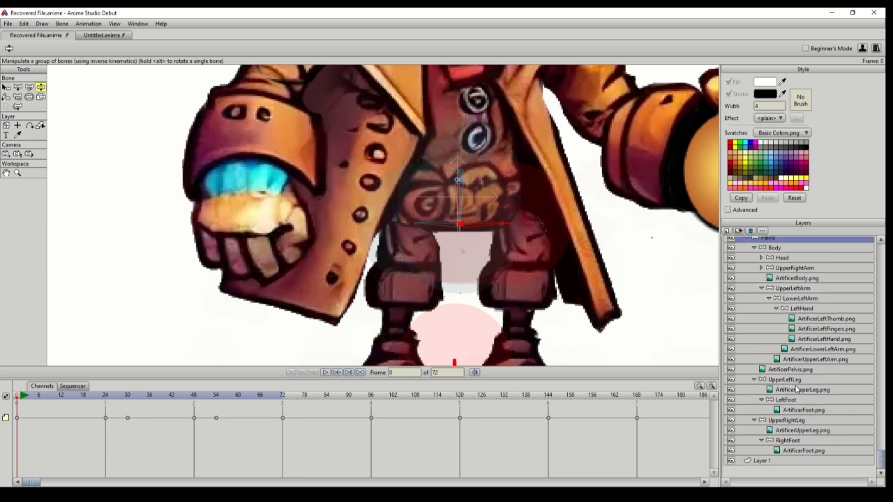
# Collapse the UpperLeftArm group, expand UpperRightArm and manipulate its shoulder bone to test the right arm.
pyautogui.click(793, 288)
pyautogui.scroll(-3, 520, 271)
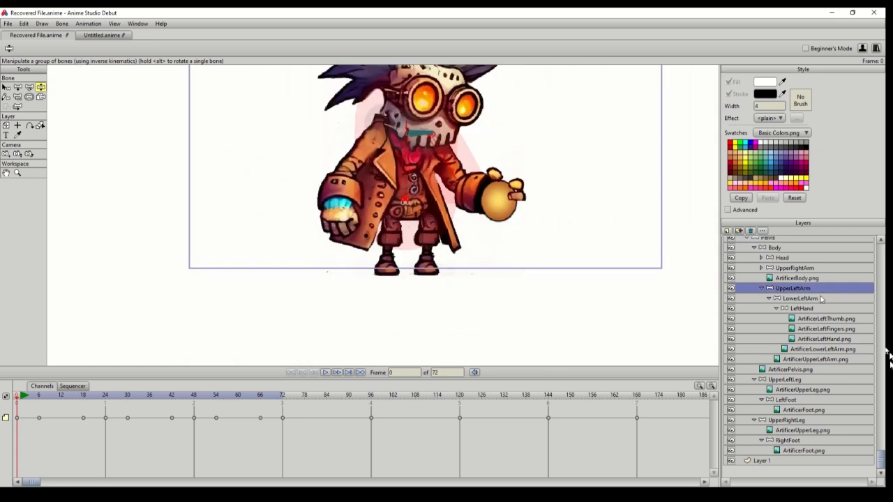
pyautogui.click(762, 290)
pyautogui.click(762, 283)
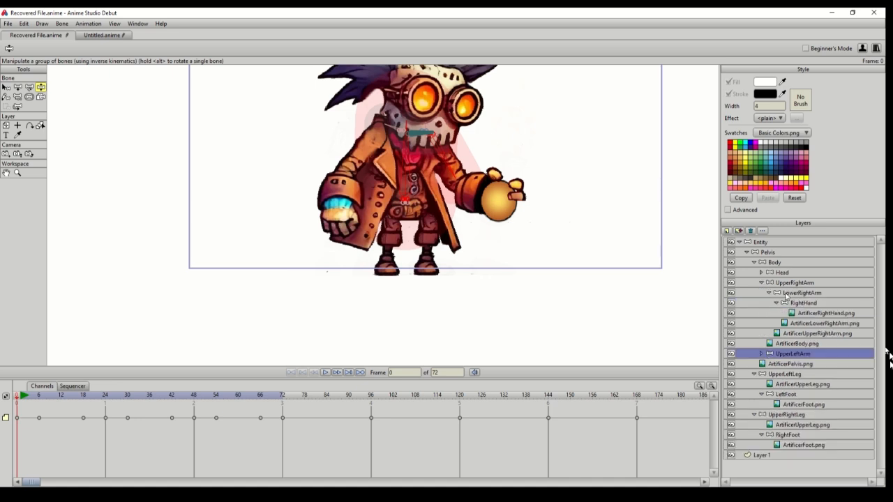
pyautogui.click(789, 283)
pyautogui.moveTo(362, 157)
pyautogui.mouseDown()
pyautogui.moveTo(344, 138)
pyautogui.moveTo(359, 158)
pyautogui.mouseUp()
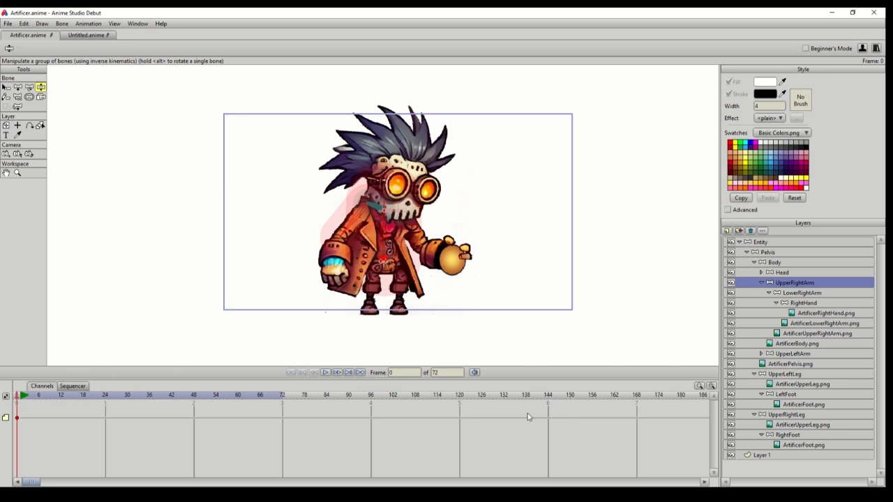
# Copy the UpperRightArm layer's frame 0 keyframe to frames 24, 1, 48 and 72.
pyautogui.click(17, 418)
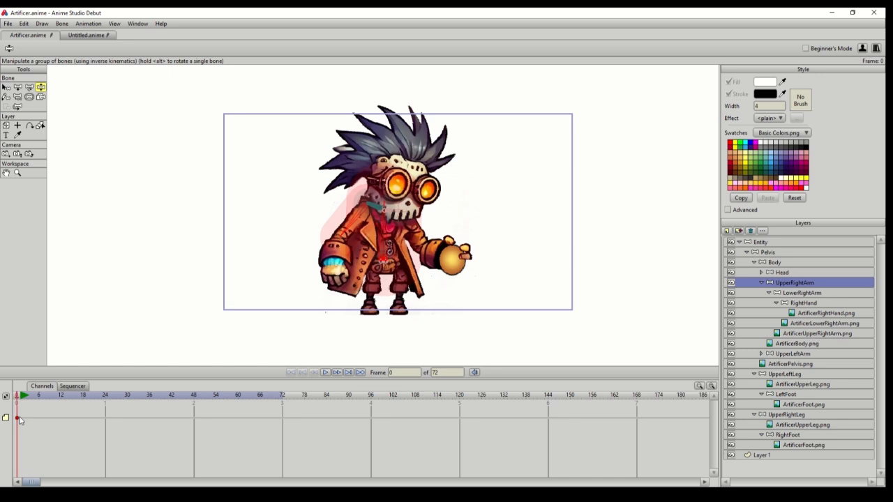
pyautogui.click(106, 396)
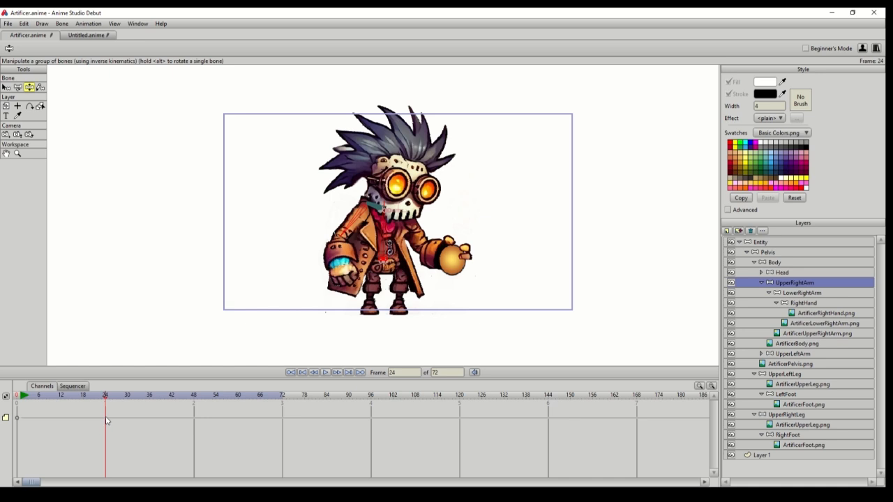
pyautogui.click(23, 397)
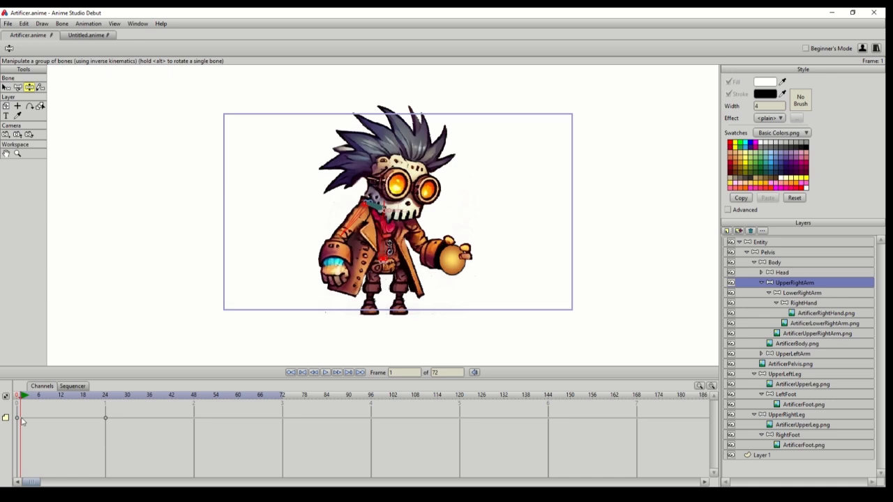
pyautogui.click(195, 402)
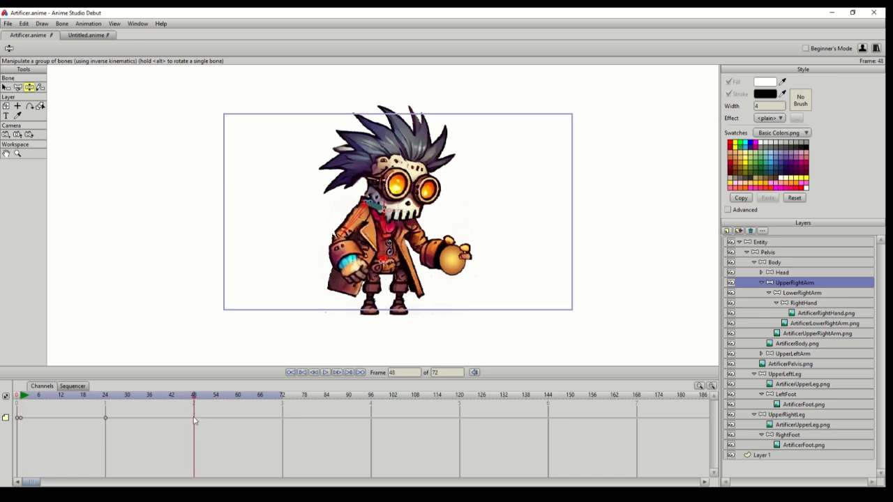
pyautogui.click(283, 401)
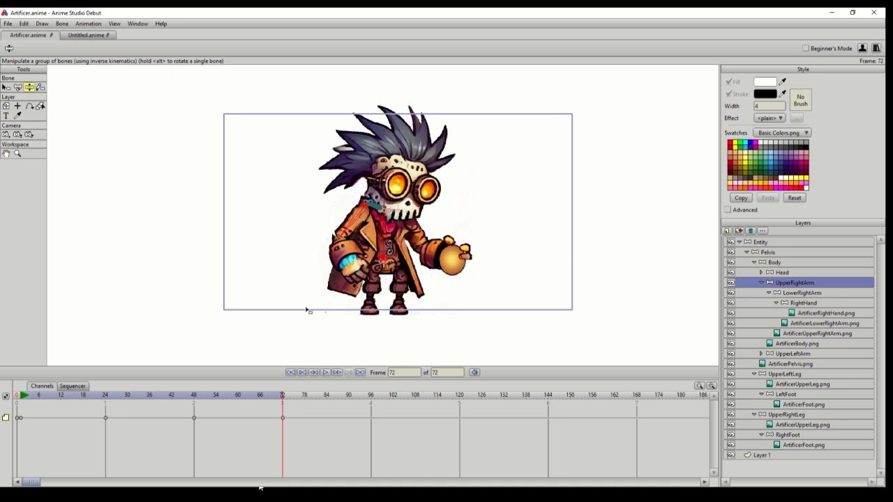
# At frame 1, rotate the Body layer's bone slightly so the torso and head lean toward the orb-holding hand.
pyautogui.click(21, 396)
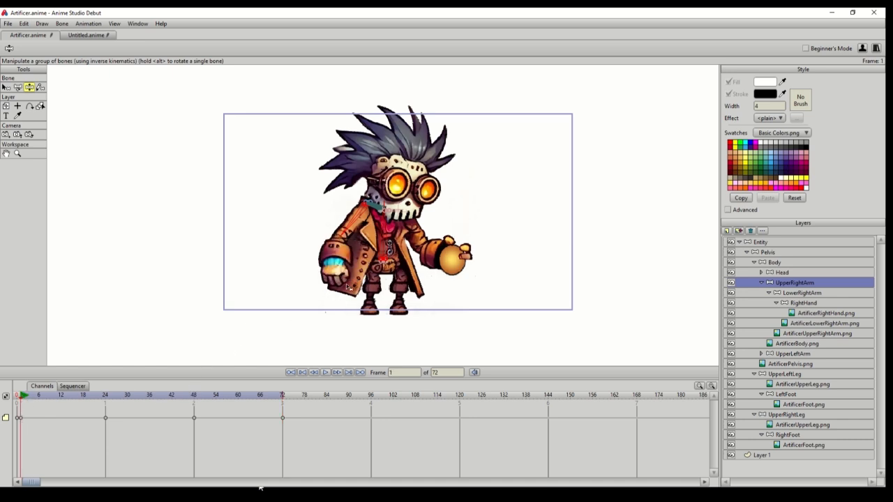
pyautogui.click(784, 263)
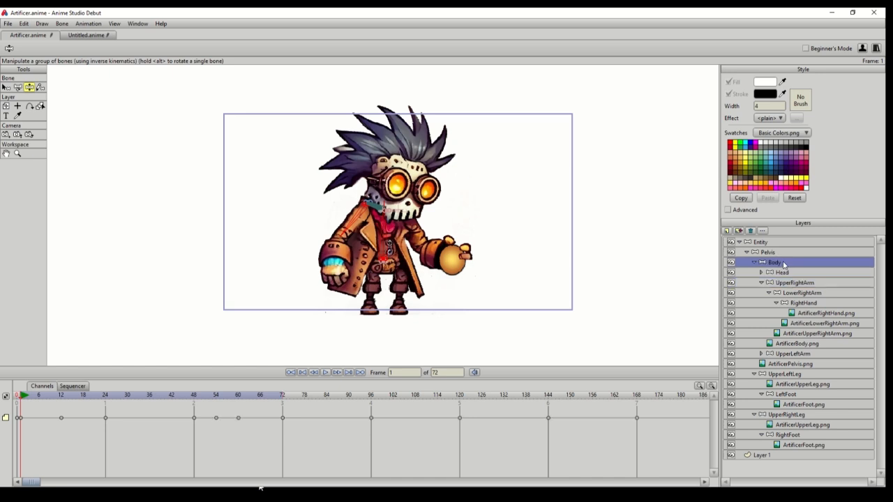
pyautogui.moveTo(389, 221); pyautogui.dragTo(393, 224)
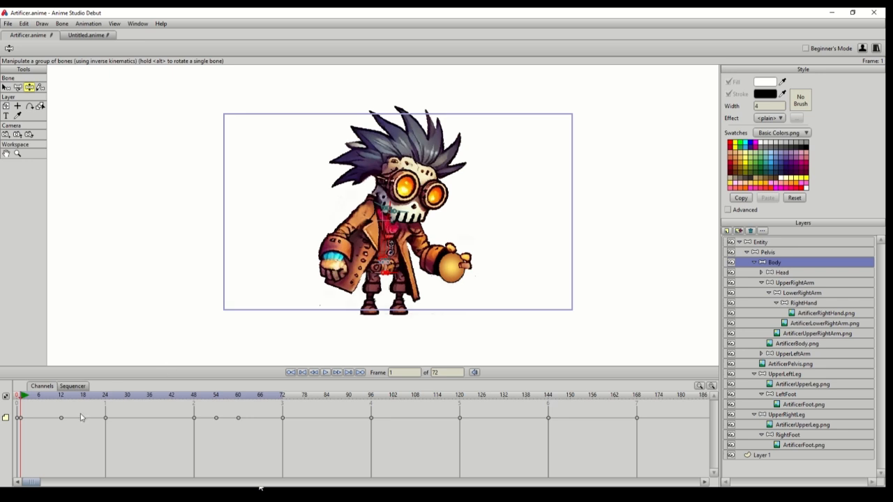
# Delete the Body layer's keyframes from frame 12 onward and paste the frame 1 keyframe at frame 24.
pyautogui.moveTo(51, 407); pyautogui.dragTo(70, 428)
pyautogui.press('Delete')
pyautogui.moveTo(75, 411); pyautogui.dragTo(643, 443)
pyautogui.press('Delete')
pyautogui.click(106, 419)
pyautogui.click(106, 400)
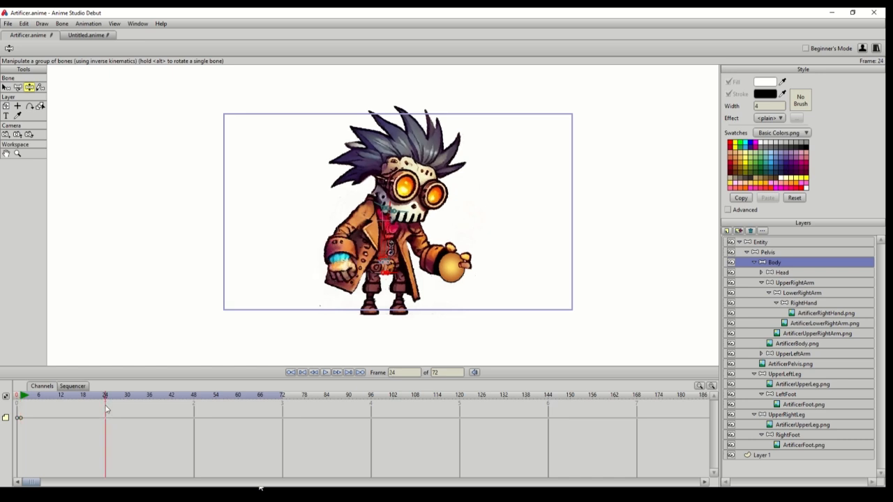
pyautogui.hotkey('ctrl', 'v')
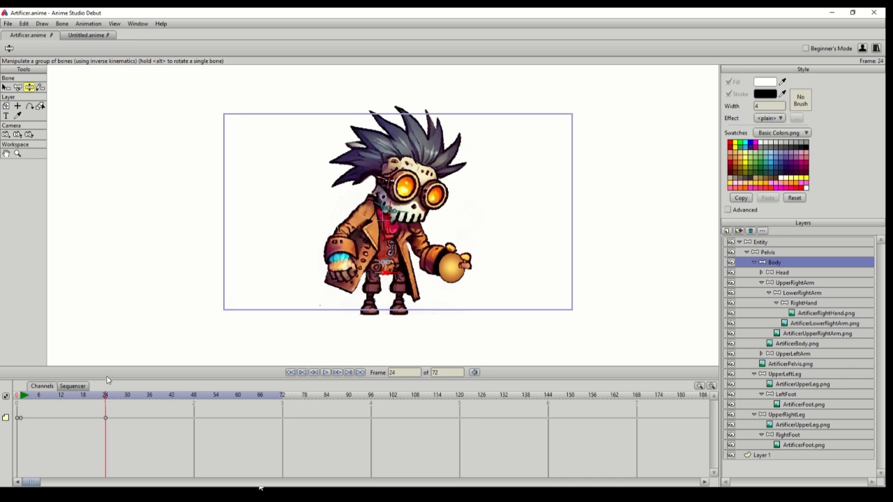
# At frame 12, rotate the Body layer's bone slightly back toward upright to key the middle pose.
pyautogui.click(61, 396)
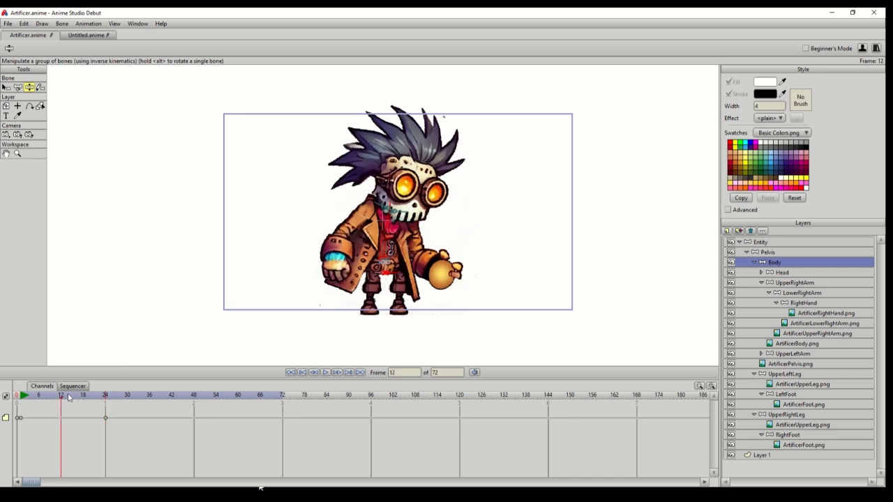
pyautogui.click(105, 396)
pyautogui.click(61, 397)
pyautogui.click(20, 397)
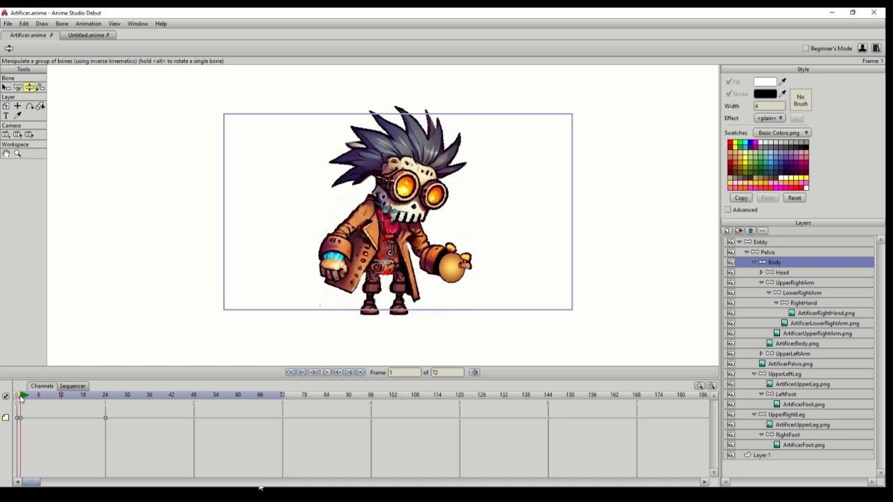
pyautogui.click(61, 397)
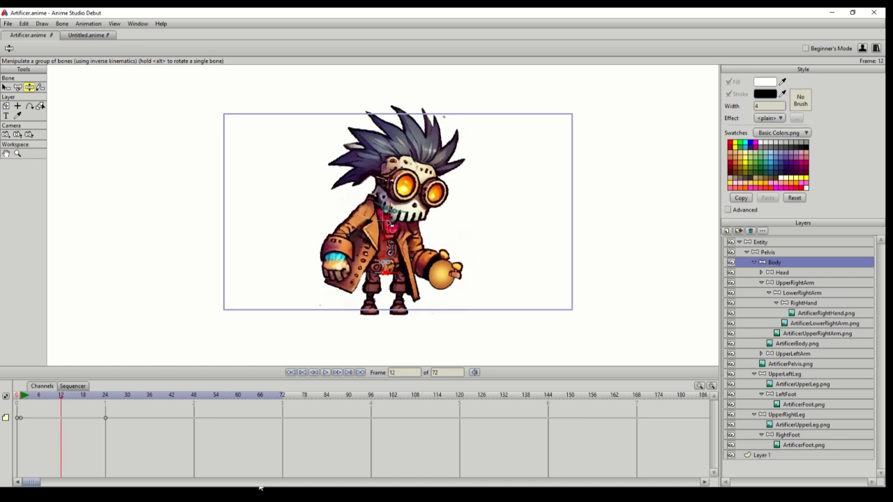
pyautogui.moveTo(389, 224); pyautogui.dragTo(386, 224)
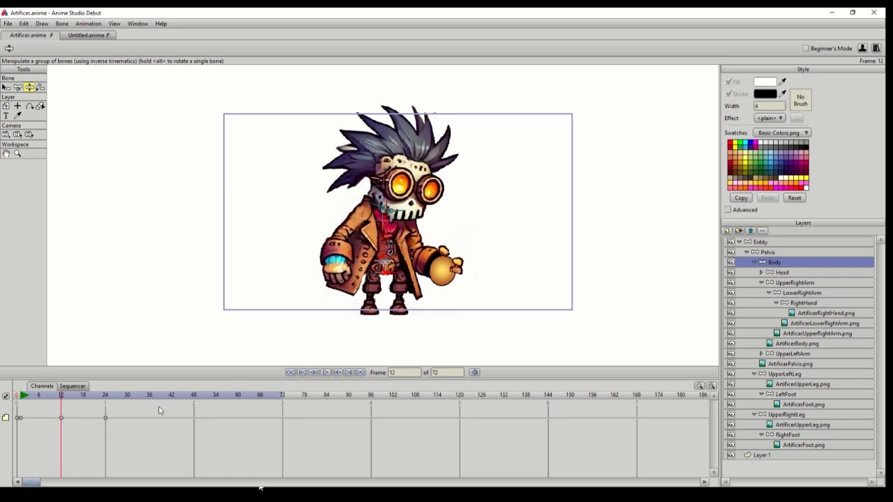
# Delete all of the Head layer's keyframes from frame 12 onward, keeping those at frames 0 and 1.
pyautogui.click(789, 273)
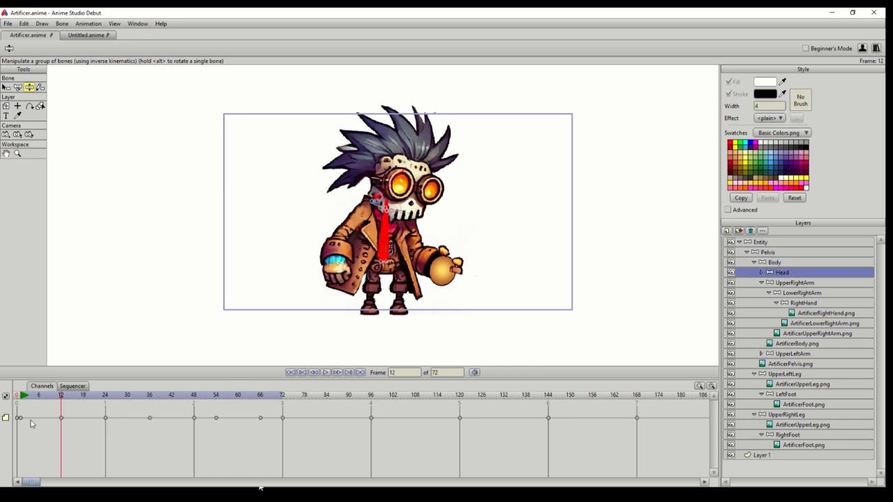
pyautogui.moveTo(36, 411); pyautogui.dragTo(642, 428)
pyautogui.press('Delete')
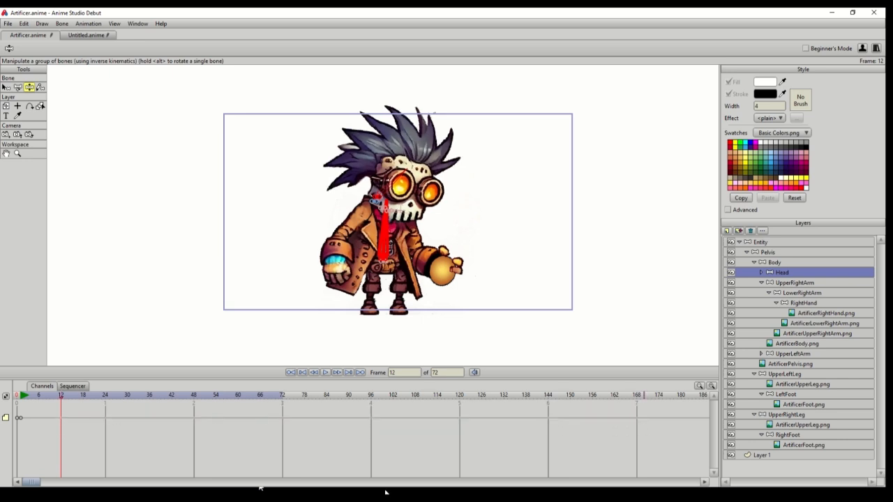
pyautogui.moveTo(31, 482); pyautogui.dragTo(115, 482)
pyautogui.moveTo(318, 419); pyautogui.dragTo(518, 435)
pyautogui.moveTo(118, 482); pyautogui.dragTo(12, 475)
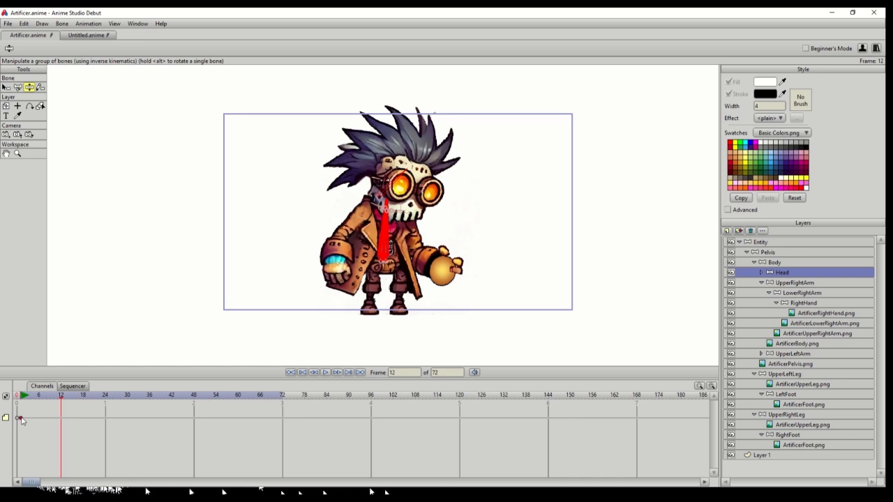
# Paste the Head layer's frame 1 keyframe at frame 24, and rotate the head bone slightly back toward upright at frame 12.
pyautogui.click(104, 397)
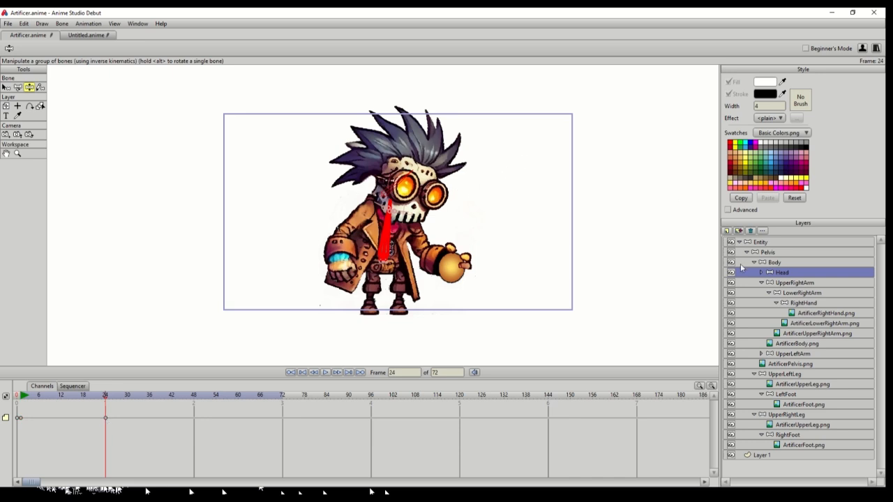
pyautogui.click(61, 396)
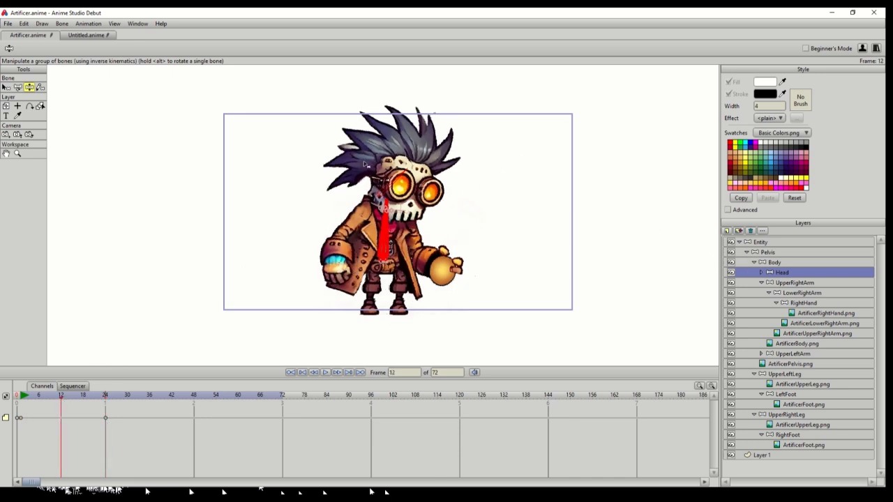
pyautogui.moveTo(397, 182); pyautogui.dragTo(396, 179)
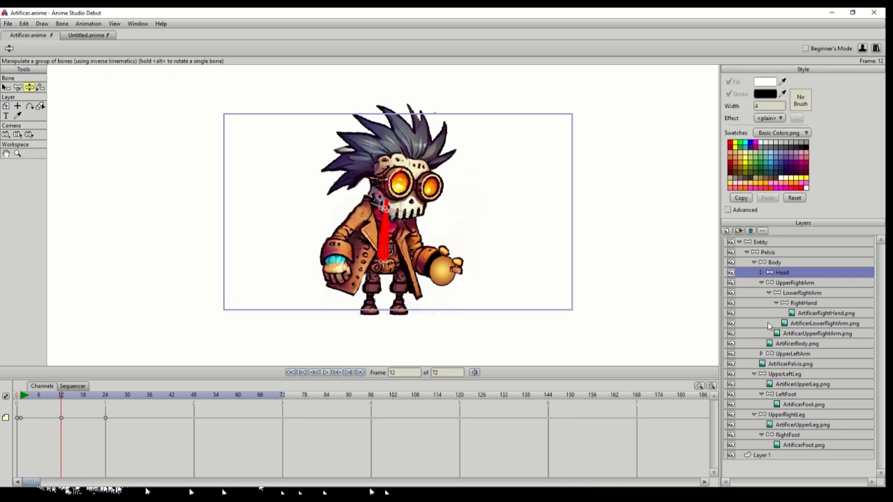
# Delete all of the UpperRightLeg layer's keyframes from frame 24 onward, keeping those at frames 0 and 1.
pyautogui.click(787, 416)
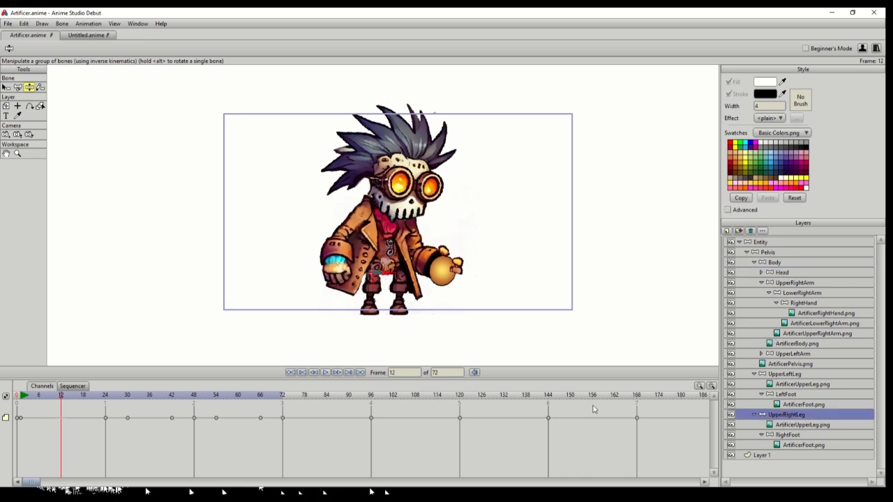
pyautogui.moveTo(89, 413); pyautogui.dragTo(675, 444)
pyautogui.press('Delete')
pyautogui.moveTo(33, 483); pyautogui.dragTo(112, 482)
pyautogui.moveTo(430, 406); pyautogui.dragTo(642, 443)
pyautogui.press('Delete')
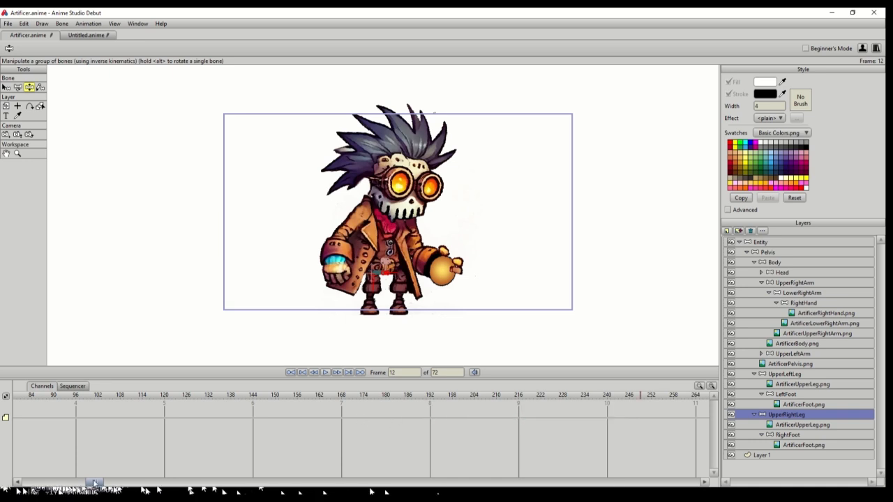
pyautogui.moveTo(95, 483); pyautogui.dragTo(30, 483)
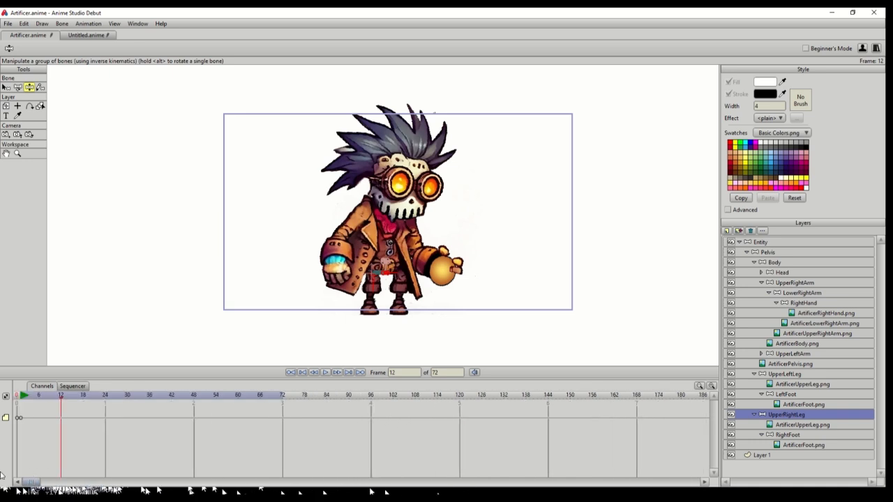
# Copy the UpperRightLeg layer's frame 1 keyframe to frame 24.
pyautogui.click(21, 395)
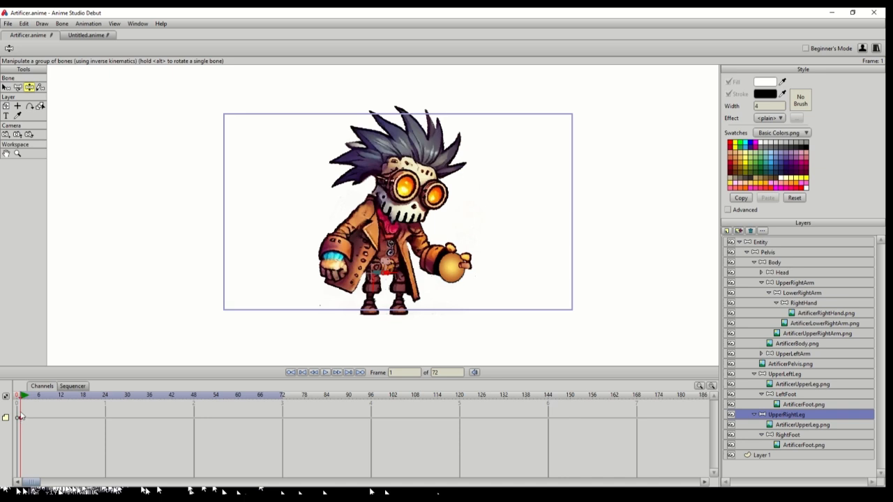
pyautogui.click(106, 398)
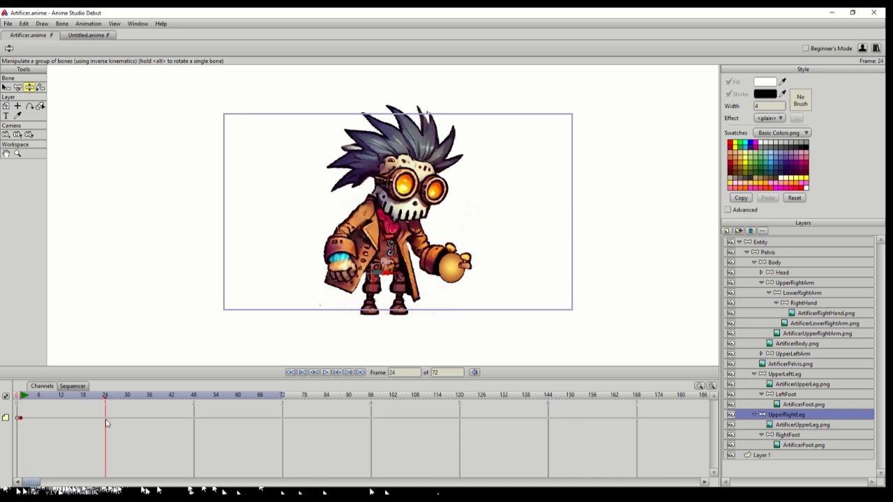
pyautogui.hotkey('ctrl', 'v')
# Key the UpperRightLeg bone swung forward toward the orb-holding hand at frame 6 and swung backward at frame 18.
pyautogui.click(39, 397)
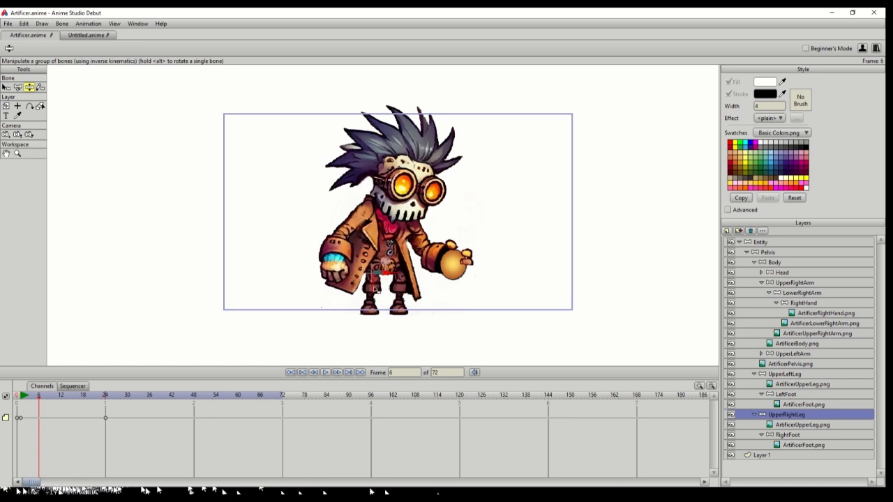
pyautogui.moveTo(374, 288); pyautogui.dragTo(395, 293)
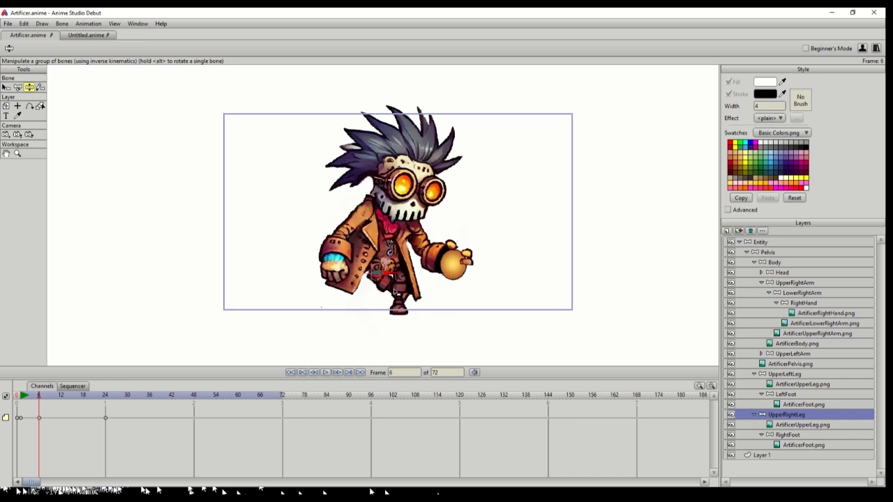
pyautogui.click(84, 402)
pyautogui.moveTo(387, 286); pyautogui.dragTo(344, 293)
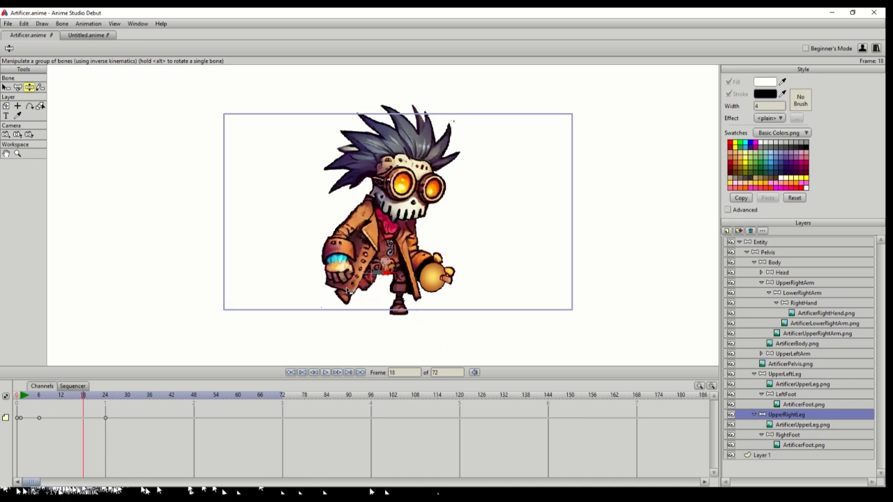
# Replace the UpperRightLeg keyframes at frames 1 and 24 with copies of the frame 0 keyframe and play back the animation.
pyautogui.click(106, 402)
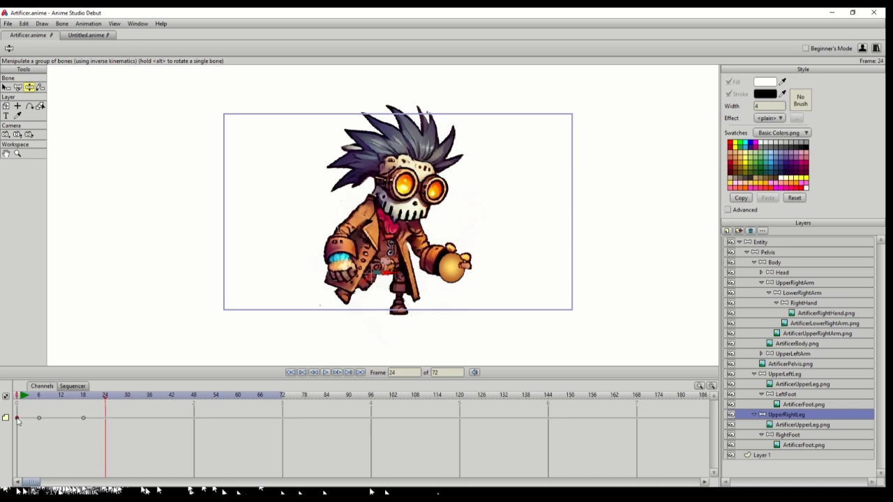
pyautogui.click(19, 396)
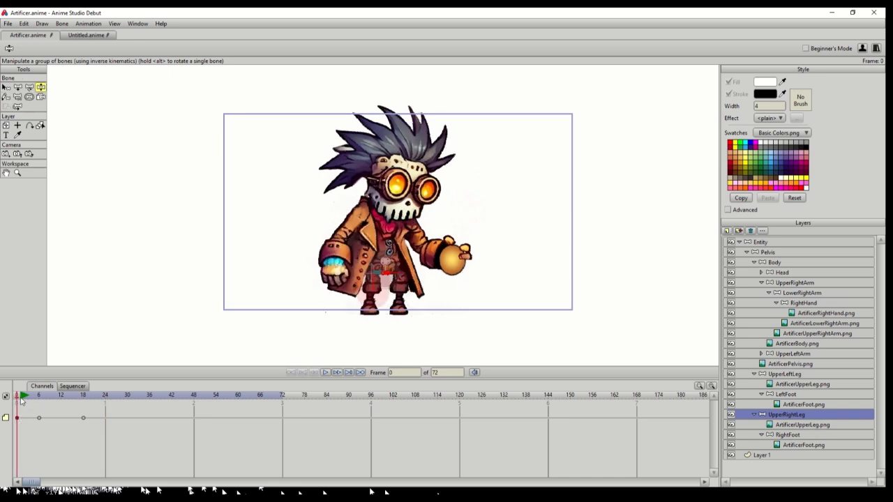
pyautogui.click(21, 402)
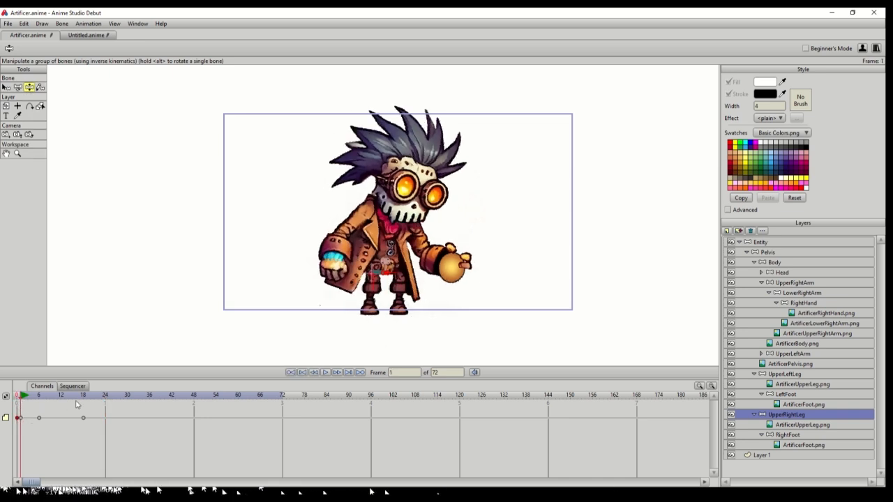
pyautogui.click(106, 401)
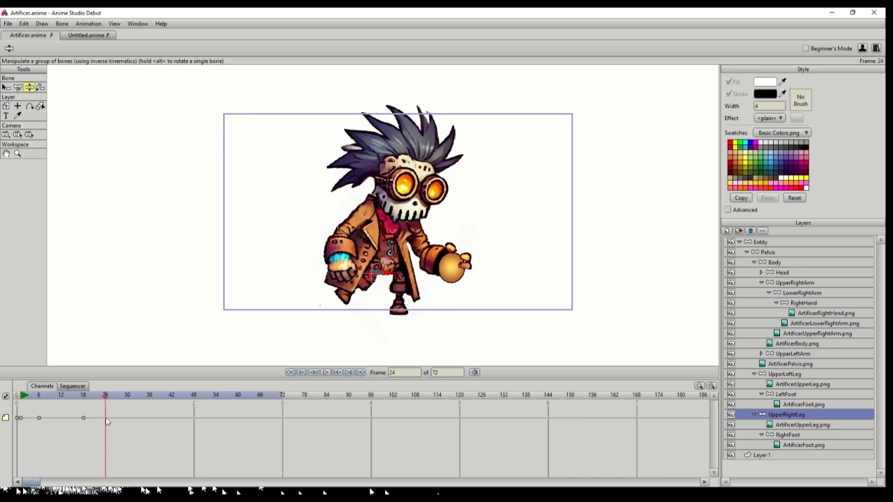
pyautogui.click(20, 399)
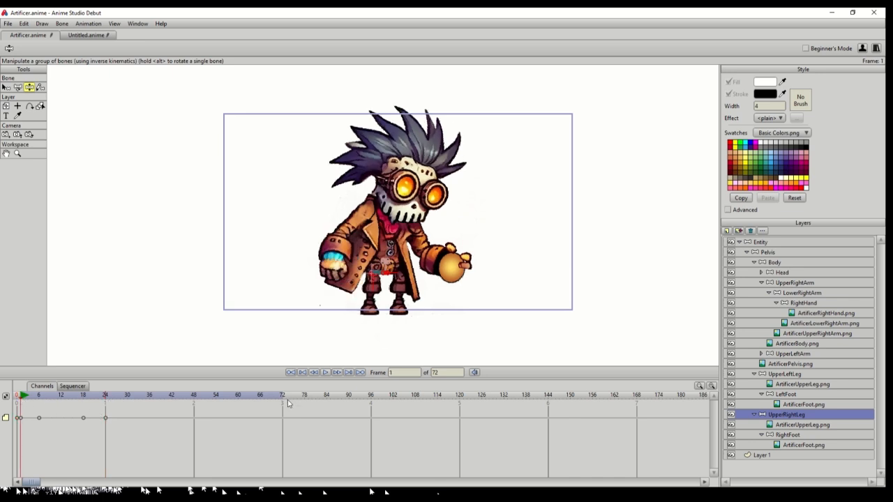
pyautogui.press('space')
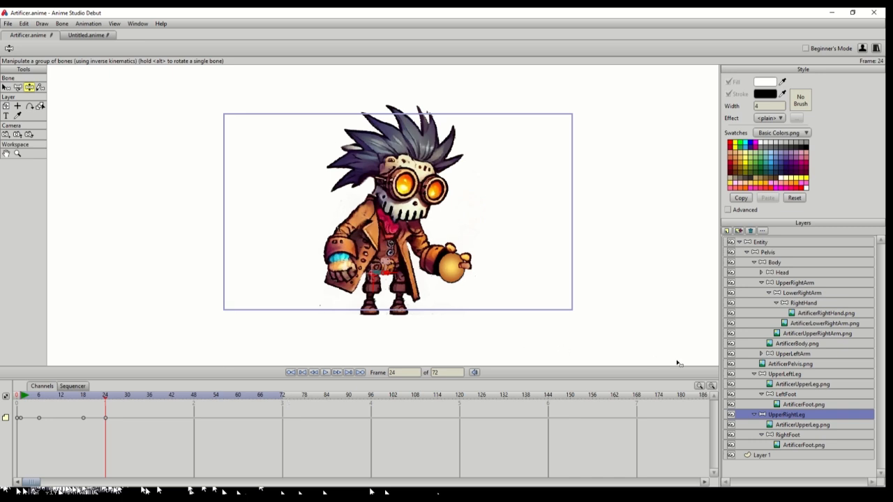
# Delete all of the UpperLeftLeg layer's keyframes from frame 1 onward, keeping only the one at frame 0.
pyautogui.click(783, 374)
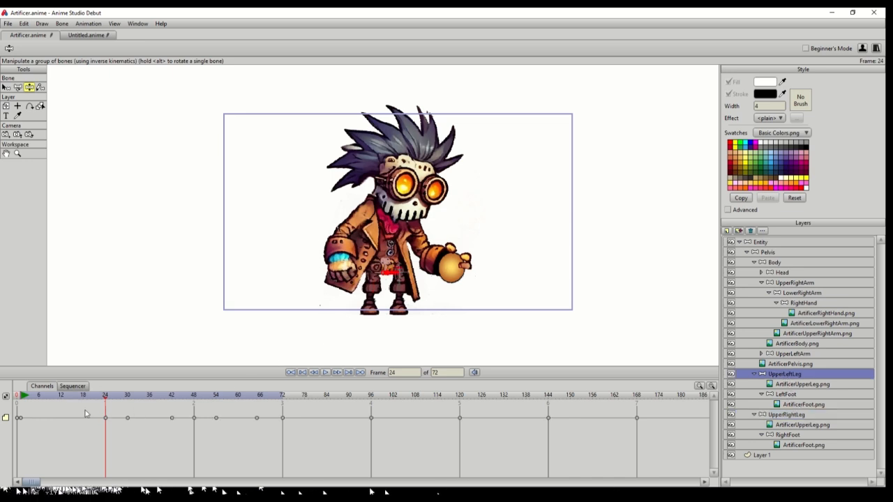
pyautogui.moveTo(18, 414); pyautogui.dragTo(692, 451)
pyautogui.press('Delete')
pyautogui.moveTo(32, 482); pyautogui.dragTo(101, 482)
pyautogui.moveTo(377, 400); pyautogui.dragTo(610, 445)
pyautogui.press('Delete')
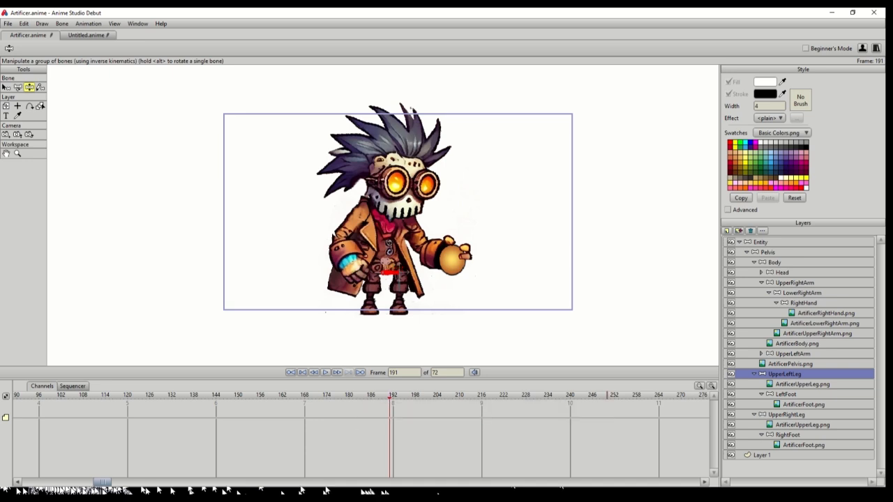
pyautogui.moveTo(102, 482); pyautogui.dragTo(28, 482)
# Copy the UpperLeftLeg layer's frame 0 keyframe to frames 1 and 24.
pyautogui.click(17, 417)
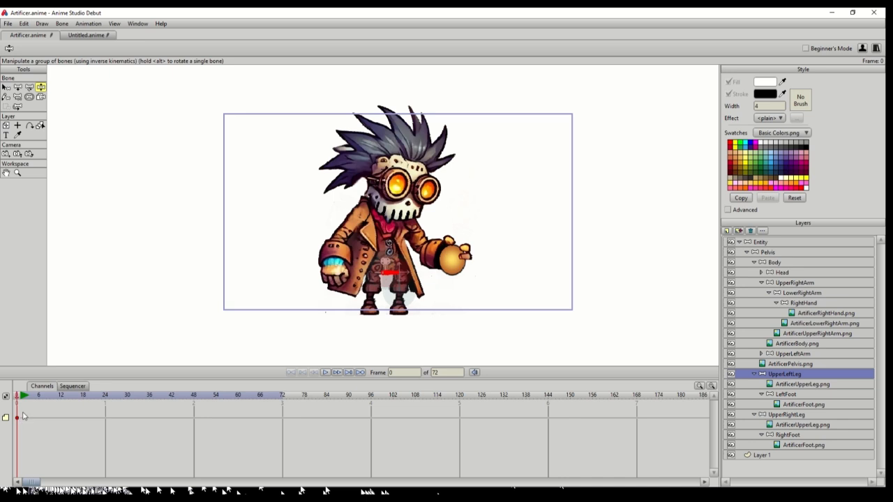
pyautogui.click(21, 396)
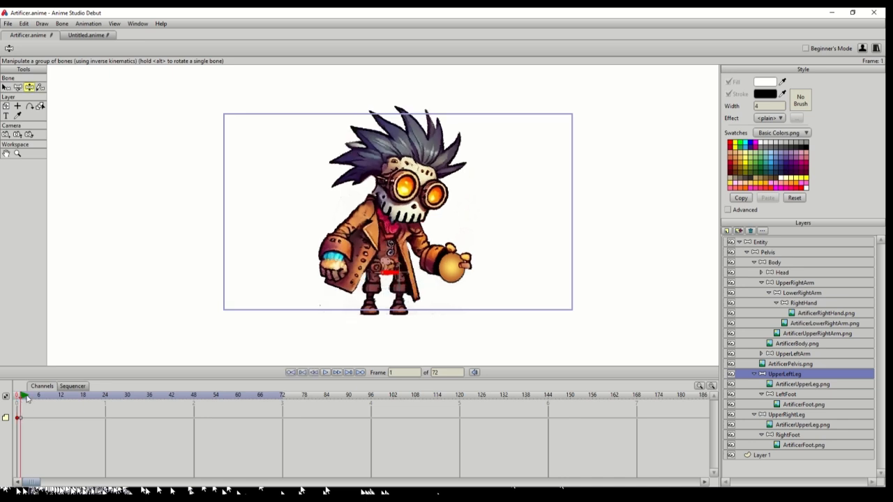
pyautogui.click(106, 396)
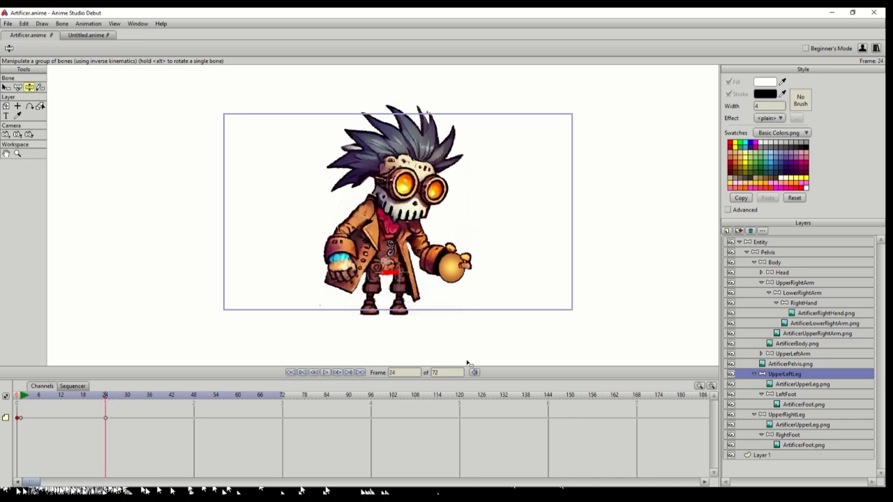
# Key the UpperLeftLeg bone swung backward at frame 6 and swung forward toward the orb-holding hand at frame 18.
pyautogui.click(37, 396)
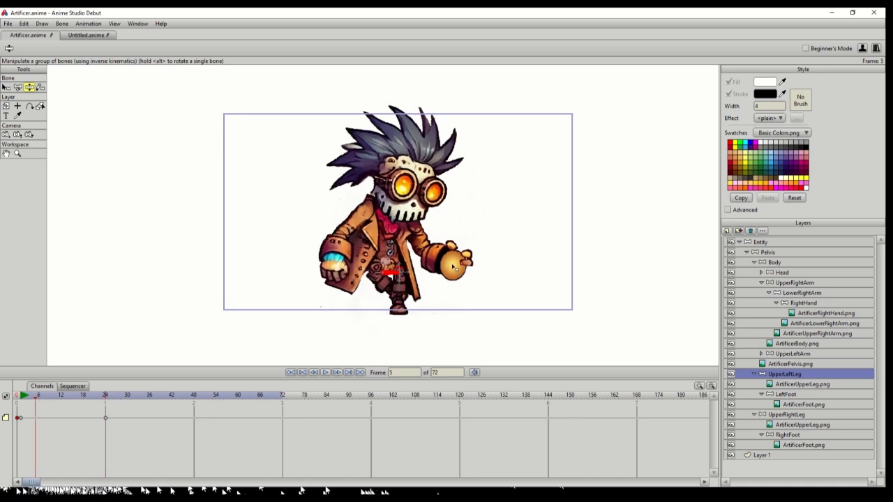
pyautogui.moveTo(398, 282); pyautogui.dragTo(380, 283)
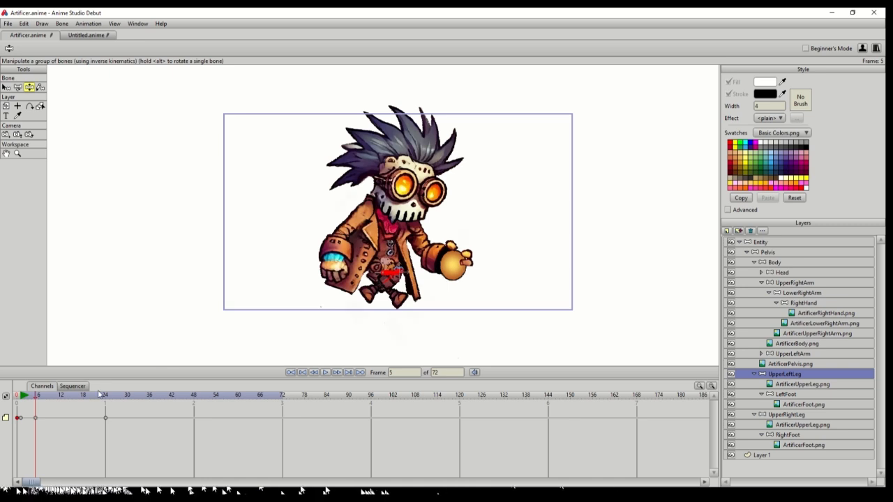
pyautogui.moveTo(36, 419); pyautogui.dragTo(39, 419)
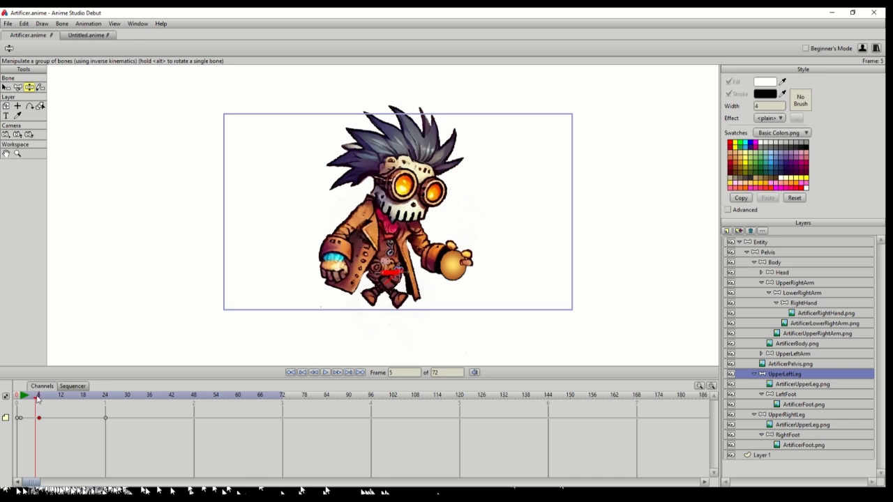
pyautogui.click(38, 398)
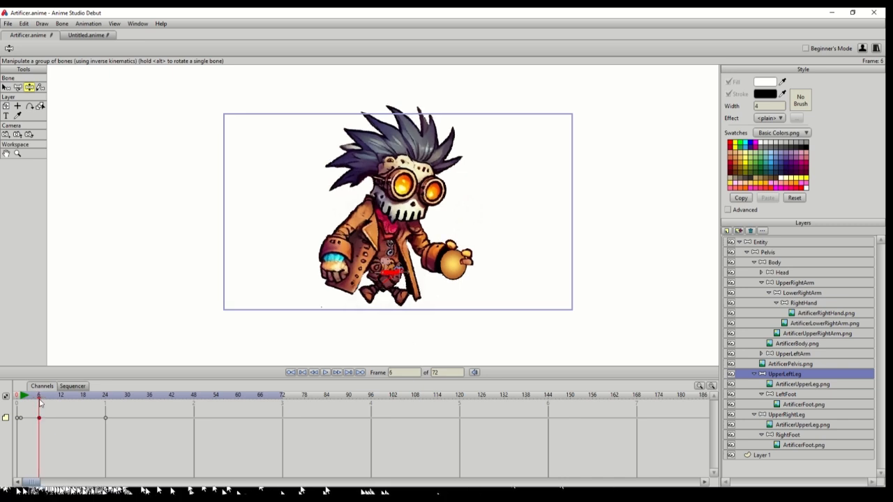
pyautogui.click(83, 398)
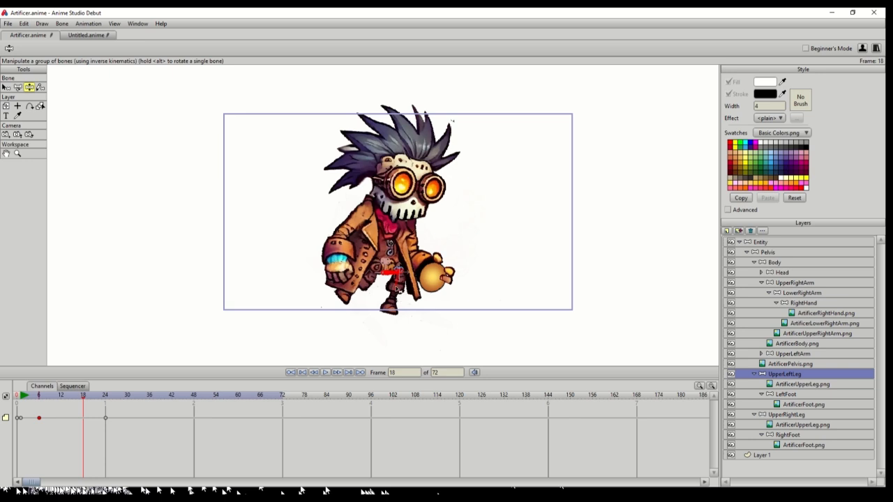
pyautogui.moveTo(396, 288); pyautogui.dragTo(425, 289)
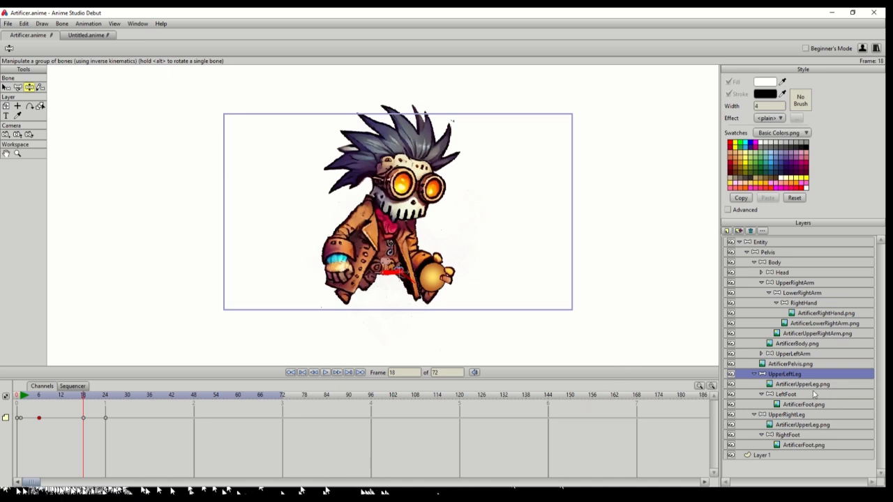
# Delete all of the RightFoot layer's keyframes from frame 1 onward, keeping only the one at frame 0.
pyautogui.click(790, 436)
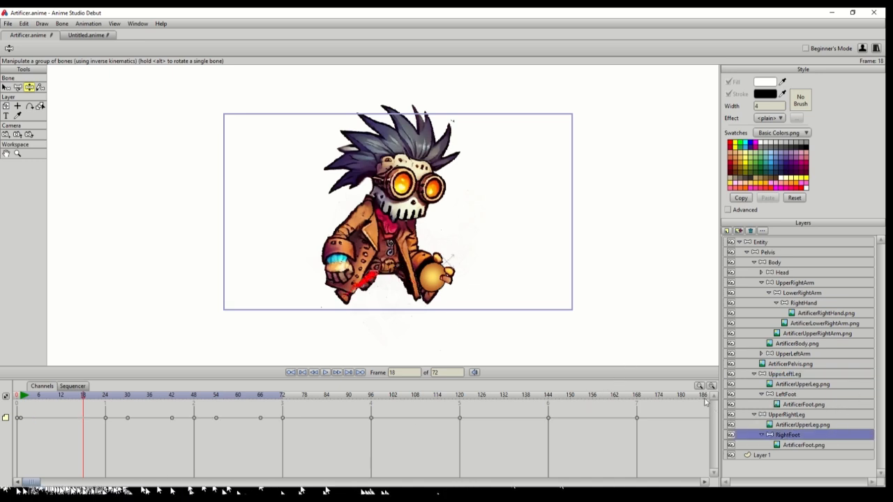
pyautogui.moveTo(19, 411); pyautogui.dragTo(660, 445)
pyautogui.press('Delete')
pyautogui.moveTo(32, 482); pyautogui.dragTo(137, 482)
pyautogui.moveTo(211, 412); pyautogui.dragTo(453, 434)
pyautogui.moveTo(137, 482); pyautogui.dragTo(4, 482)
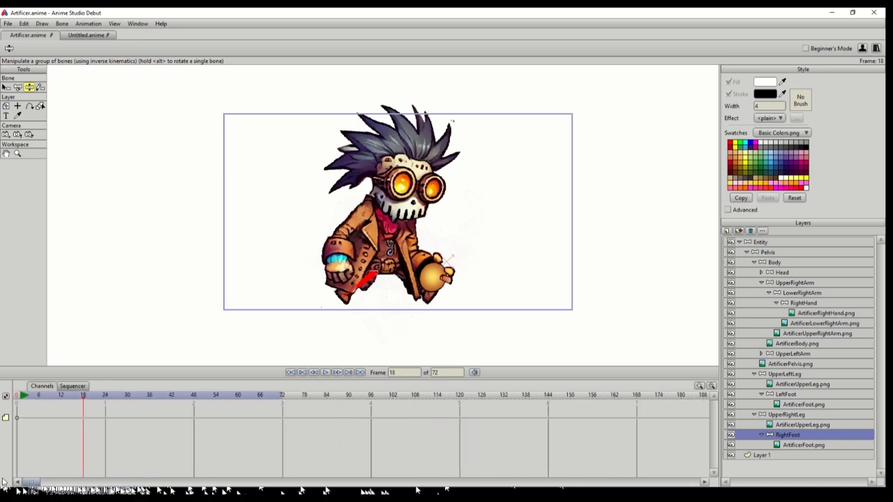
# Copy the RightFoot layer's frame 0 keyframe to frames 1 and 24.
pyautogui.click(18, 396)
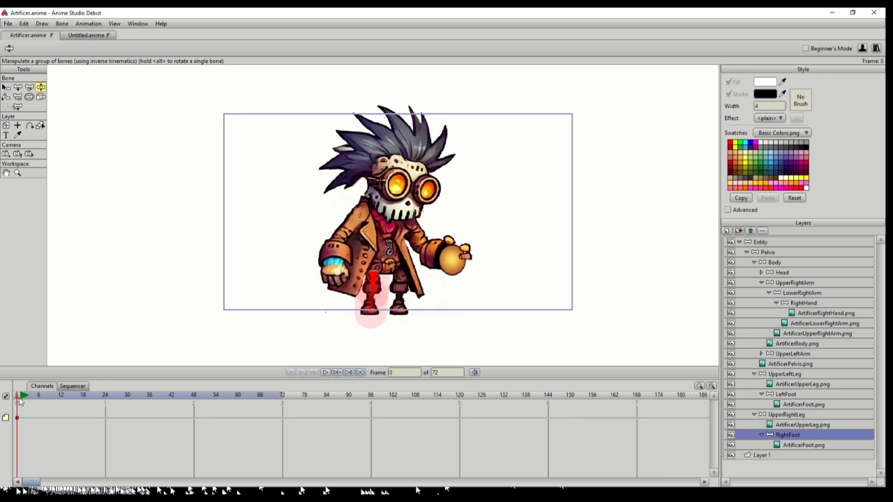
pyautogui.click(22, 399)
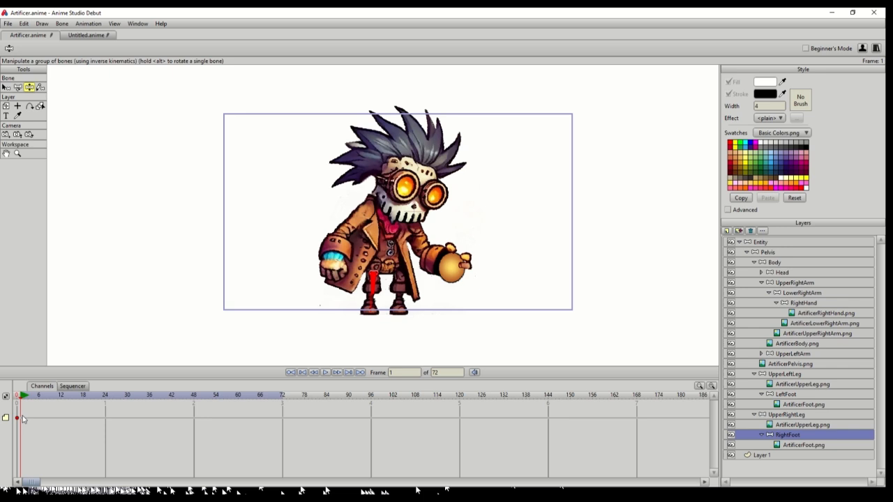
pyautogui.click(105, 399)
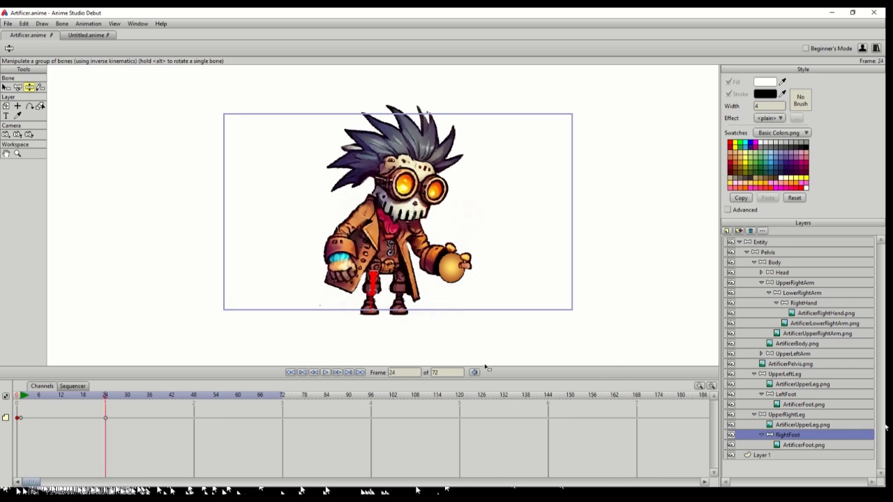
# Key the RightFoot bone with a slight rotation of the foot at frames 6 and 18.
pyautogui.click(39, 397)
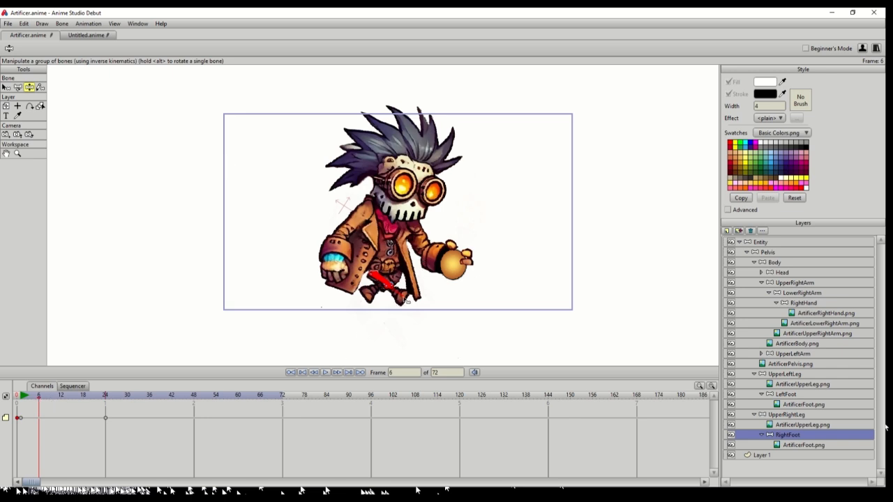
pyautogui.moveTo(403, 299); pyautogui.dragTo(403, 305)
pyautogui.click(84, 398)
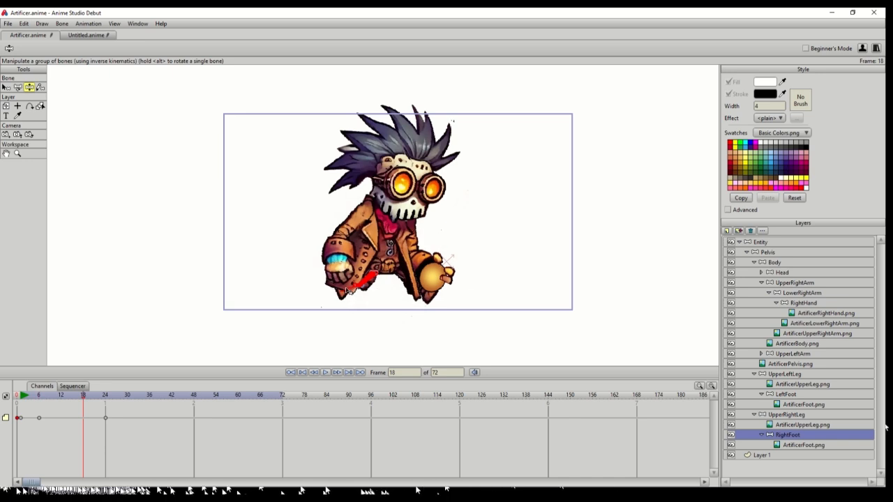
pyautogui.moveTo(346, 290); pyautogui.dragTo(350, 293)
pyautogui.click(21, 396)
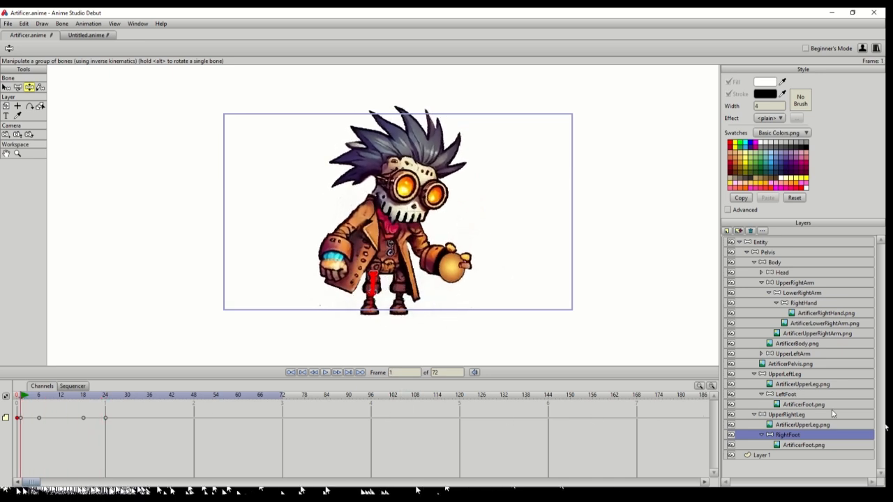
# Delete all of the LeftFoot layer's keyframes from frame 1 onward, keeping only the one at frame 0.
pyautogui.click(803, 395)
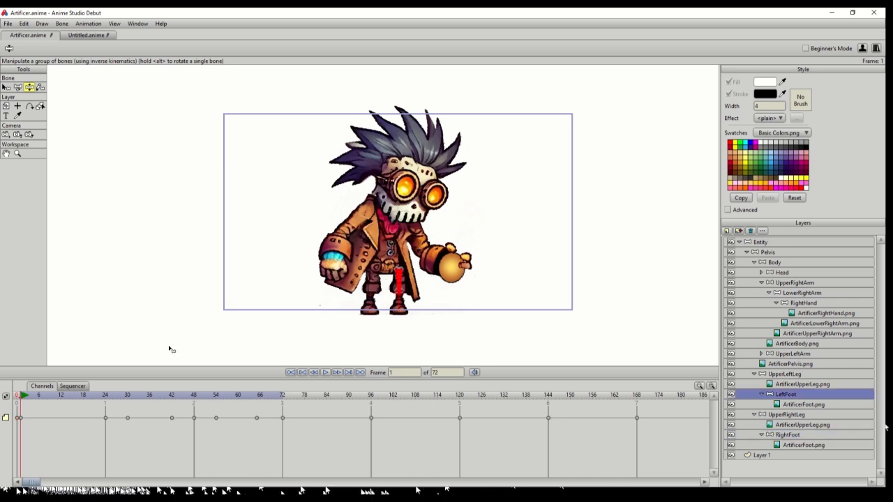
pyautogui.moveTo(19, 407); pyautogui.dragTo(644, 442)
pyautogui.press('Delete')
pyautogui.moveTo(33, 482); pyautogui.dragTo(121, 485)
pyautogui.moveTo(401, 409); pyautogui.dragTo(620, 451)
pyautogui.press('Delete')
pyautogui.moveTo(95, 483); pyautogui.dragTo(21, 483)
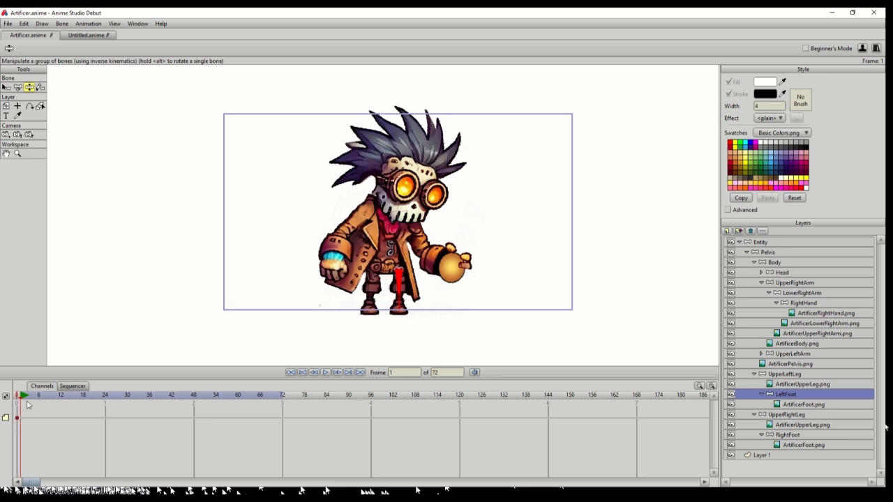
# Copy the LeftFoot layer's frame 0 keyframe to frames 1 and 24, and key the foot bent backward at frame 6 and rotated at frame 18.
pyautogui.click(105, 396)
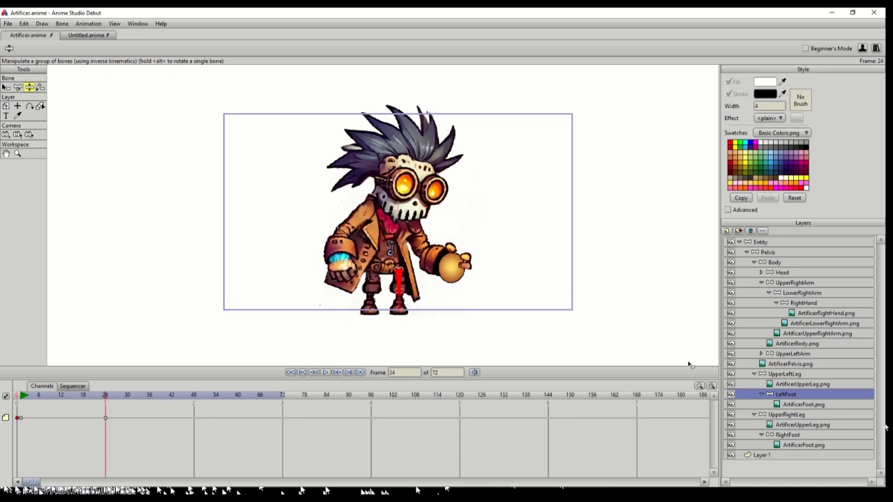
pyautogui.click(38, 397)
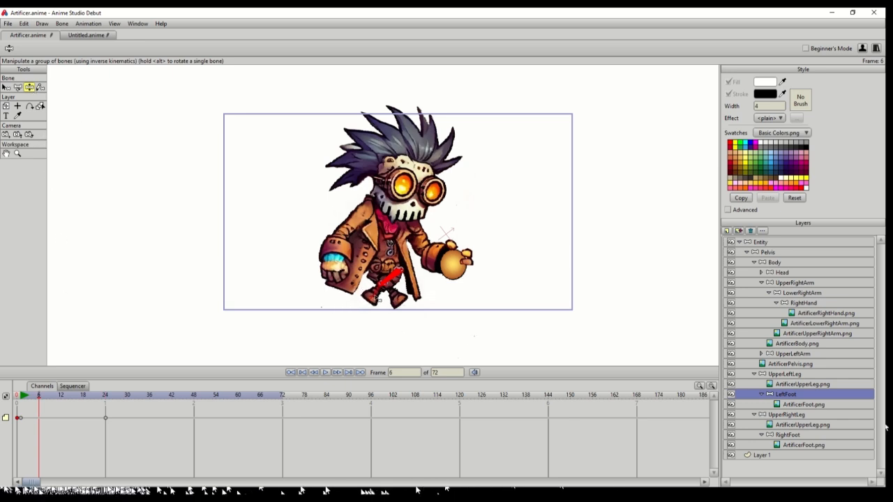
pyautogui.moveTo(380, 300); pyautogui.dragTo(363, 286)
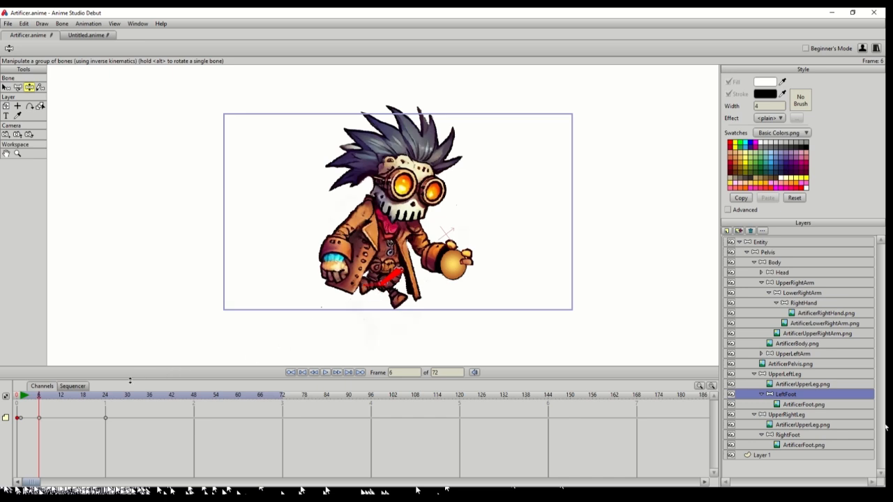
pyautogui.click(85, 396)
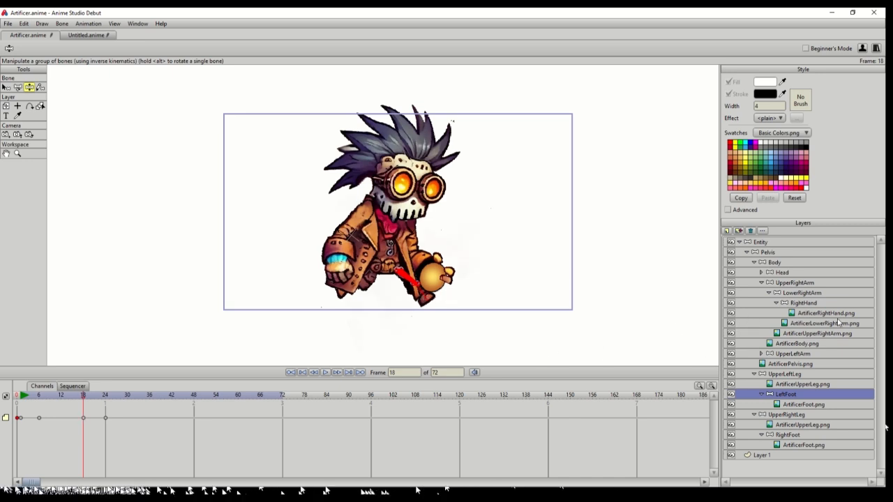
# Delete the UpperRightArm layer's keyframes from frame 24 onward, keeping those at frames 0 and 1.
pyautogui.click(791, 282)
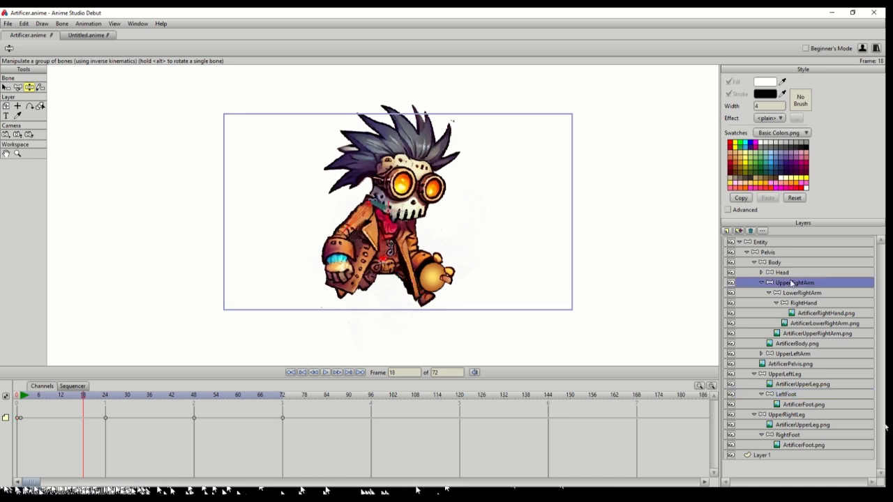
pyautogui.moveTo(55, 410); pyautogui.dragTo(473, 433)
pyautogui.moveTo(32, 482)
pyautogui.mouseDown()
pyautogui.moveTo(170, 482)
pyautogui.moveTo(28, 483)
pyautogui.mouseUp()
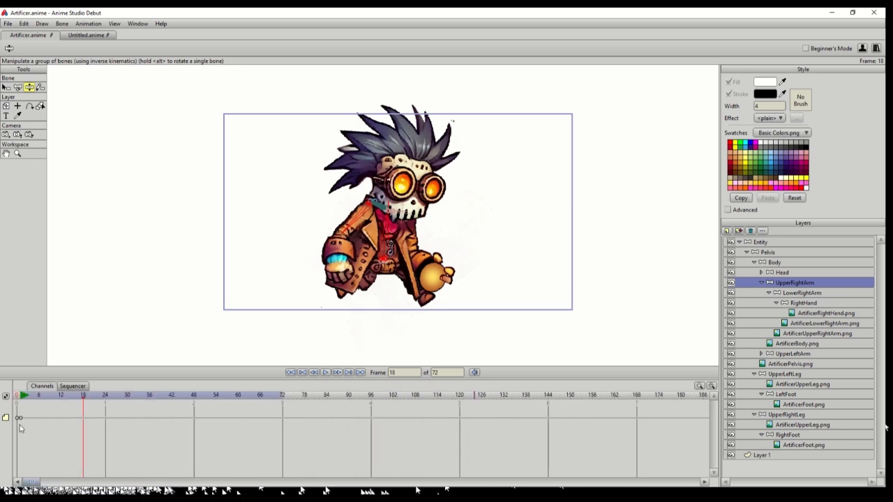
# Copy the UpperRightArm layer's frame 0 keyframe to frames 1 and 24.
pyautogui.moveTo(21, 418); pyautogui.dragTo(17, 420)
pyautogui.click(22, 398)
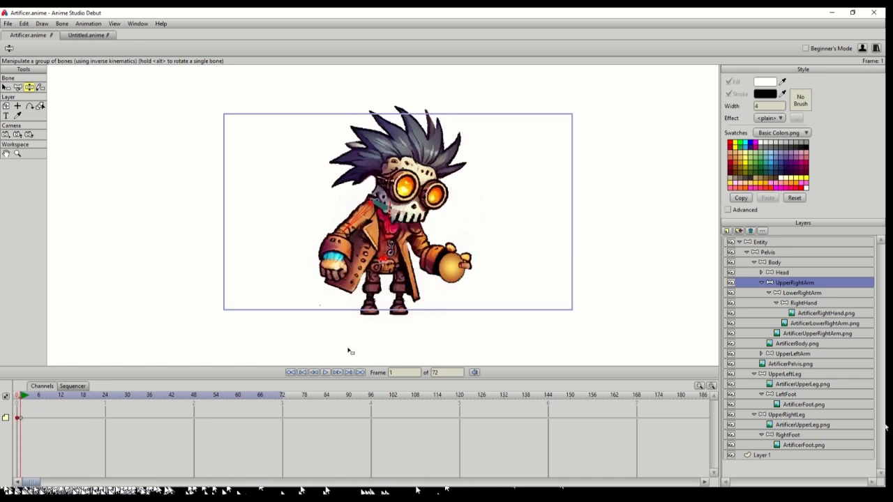
pyautogui.click(106, 397)
pyautogui.hotkey('ctrl', 'v')
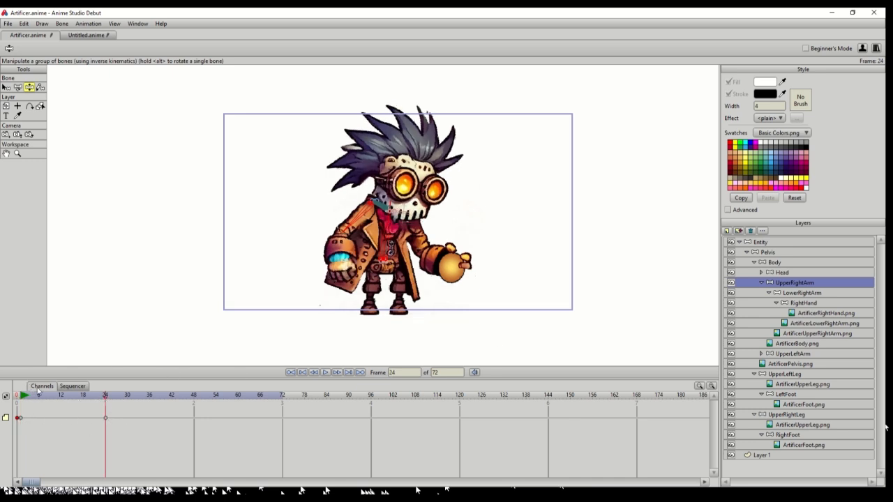
# Key the UpperRightArm bone swung backward, away from the body, at frame 6 and forward across the coat at frame 18.
pyautogui.click(23, 396)
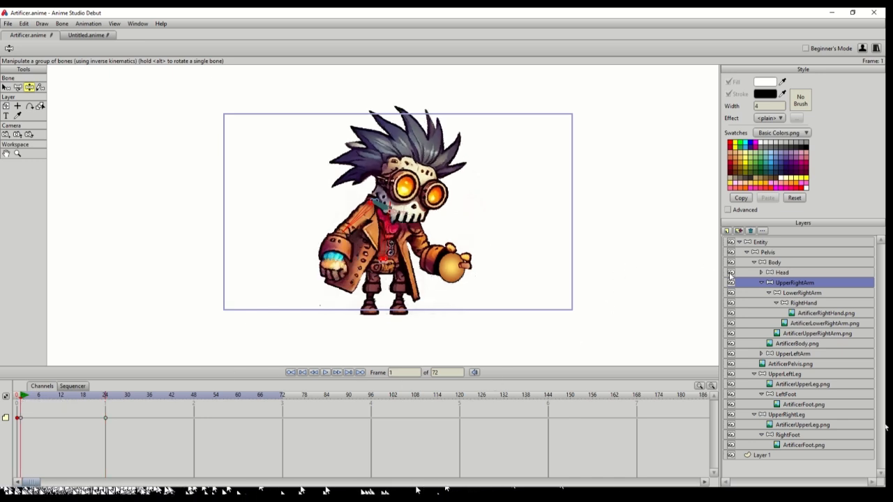
pyautogui.click(39, 396)
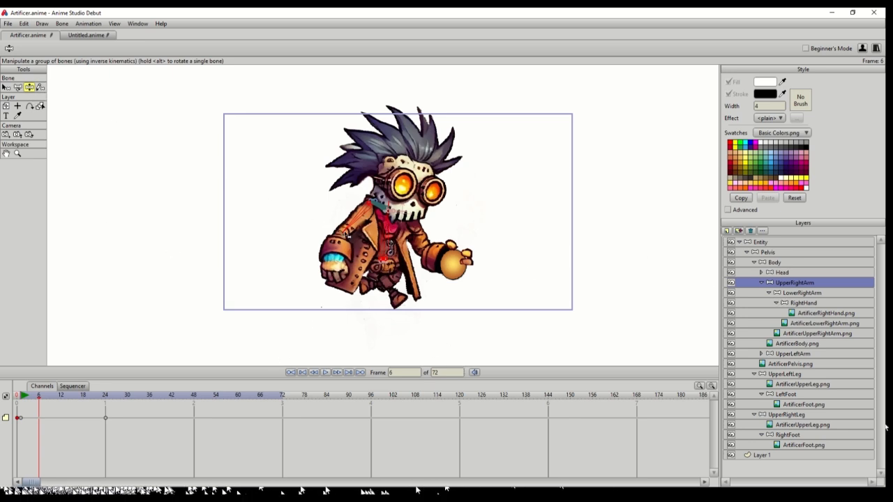
pyautogui.moveTo(345, 231); pyautogui.dragTo(334, 220)
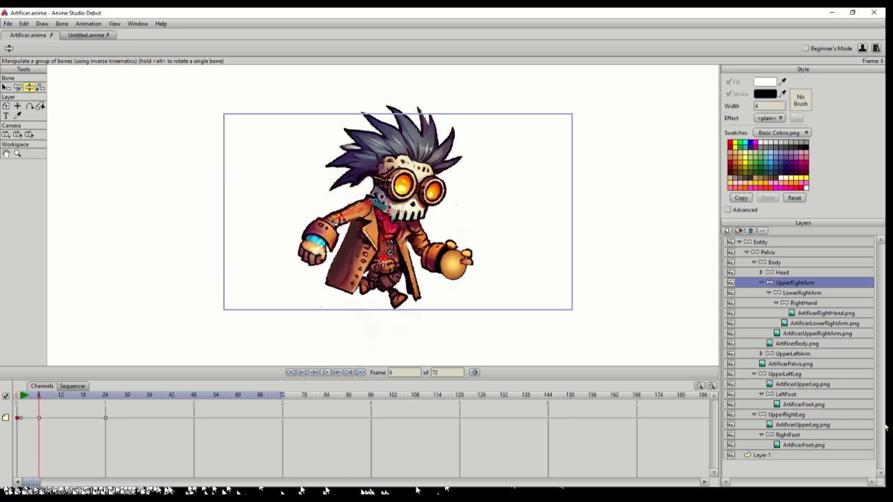
pyautogui.click(83, 396)
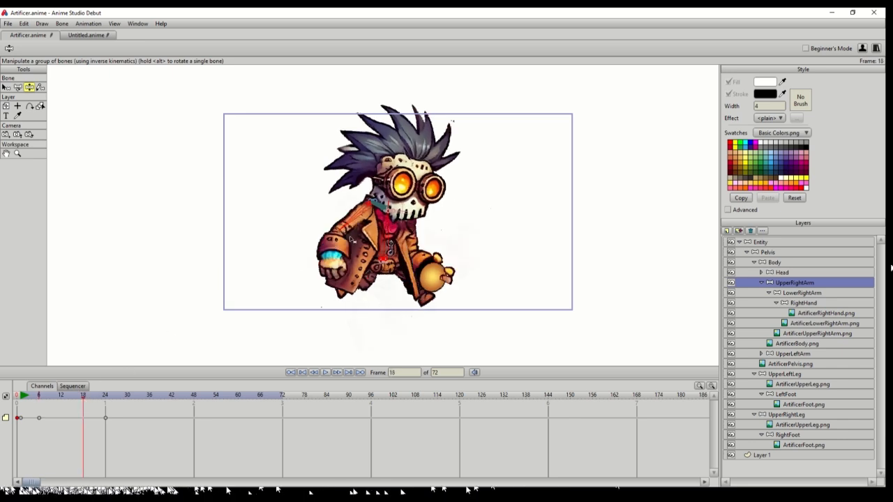
pyautogui.moveTo(349, 228); pyautogui.dragTo(383, 239)
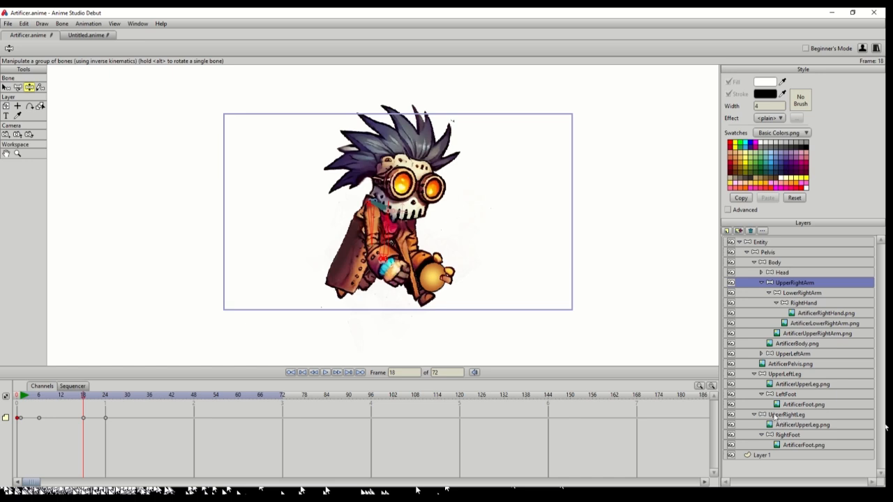
# Delete all of the UpperLeftArm layer's keyframes from frame 1 onward, keeping only the one at frame 0.
pyautogui.click(762, 354)
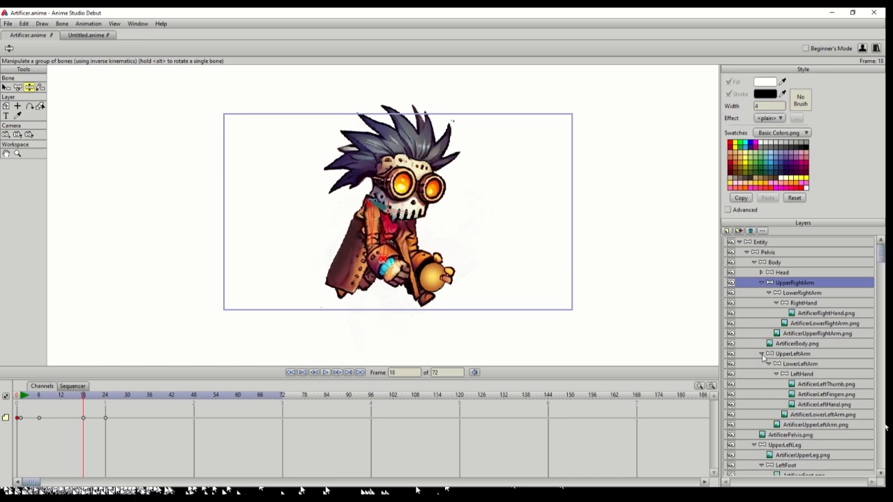
pyautogui.click(793, 354)
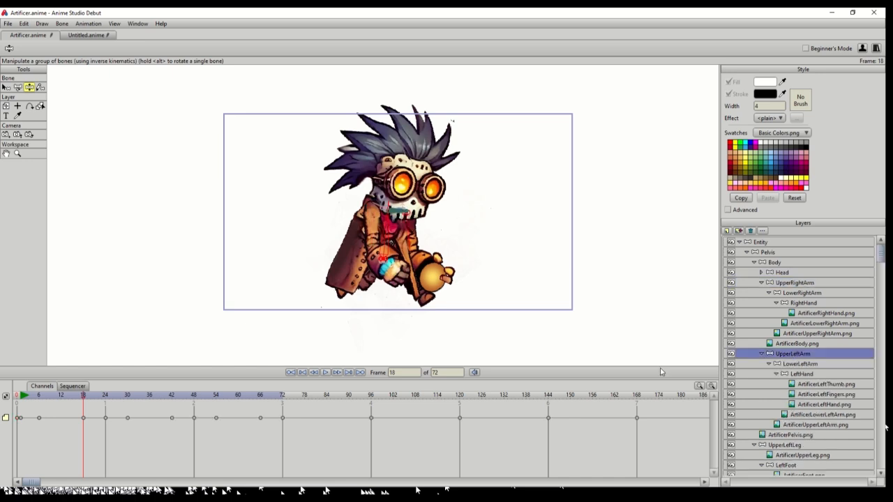
pyautogui.moveTo(21, 414); pyautogui.dragTo(644, 446)
pyautogui.press('Delete')
pyautogui.moveTo(34, 482); pyautogui.dragTo(122, 483)
pyautogui.moveTo(270, 409); pyautogui.dragTo(497, 441)
pyautogui.press('Delete')
pyautogui.moveTo(123, 481); pyautogui.dragTo(31, 482)
# Copy the UpperLeftArm layer's frame 0 keyframe to frames 1 and 24.
pyautogui.click(17, 418)
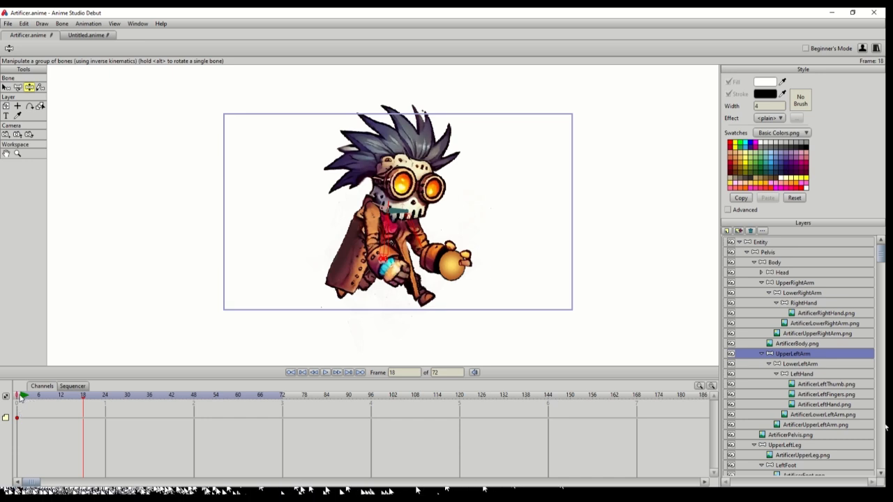
pyautogui.click(19, 397)
pyautogui.click(105, 397)
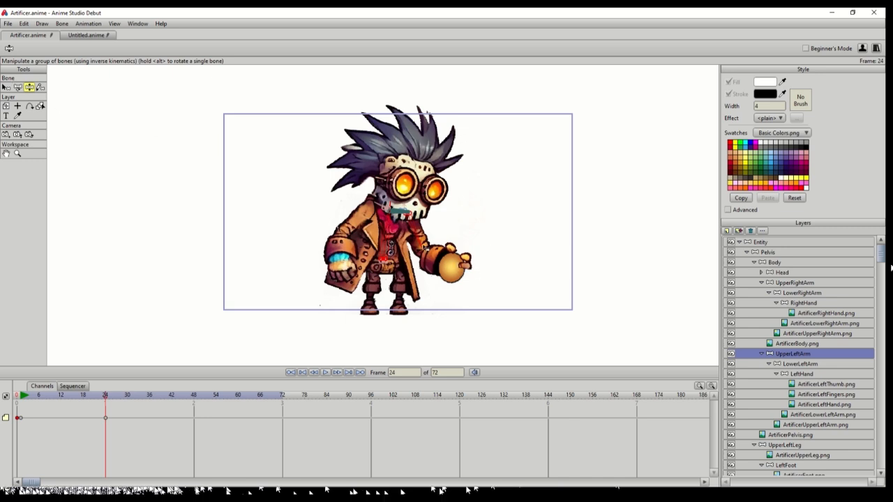
# Key the UpperLeftArm bone raised forward at frame 6 and swung back behind the other hand at frame 18.
pyautogui.click(39, 398)
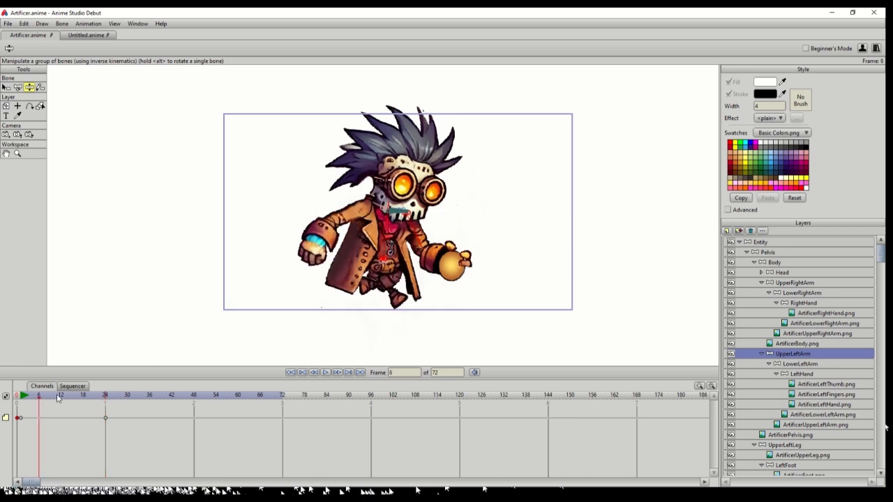
pyautogui.moveTo(418, 243)
pyautogui.mouseDown()
pyautogui.moveTo(395, 248)
pyautogui.moveTo(432, 230)
pyautogui.moveTo(425, 237)
pyautogui.mouseUp()
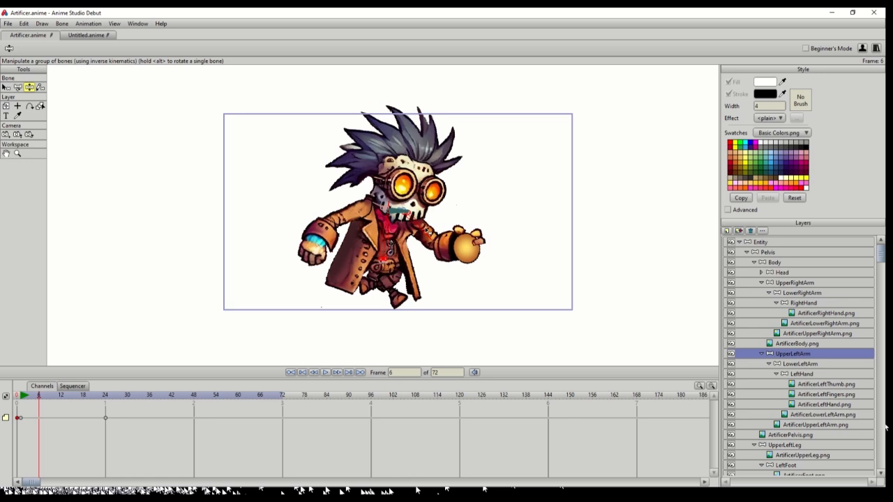
pyautogui.click(84, 398)
pyautogui.moveTo(421, 243); pyautogui.dragTo(380, 253)
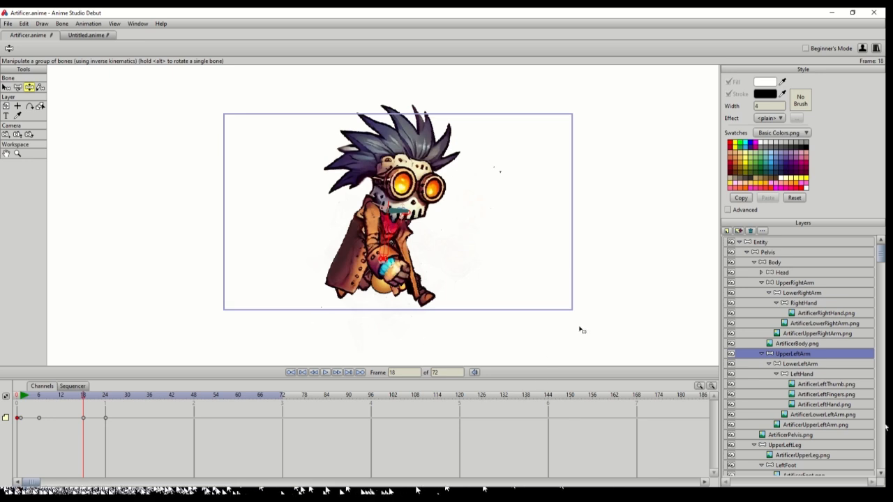
# Delete the LowerLeftArm layer's keyframes from frame 1 onward.
pyautogui.click(800, 364)
pyautogui.moveTo(19, 411); pyautogui.dragTo(653, 450)
pyautogui.press('Delete')
pyautogui.moveTo(29, 482); pyautogui.dragTo(99, 482)
pyautogui.moveTo(420, 412); pyautogui.dragTo(635, 436)
pyautogui.press('Delete')
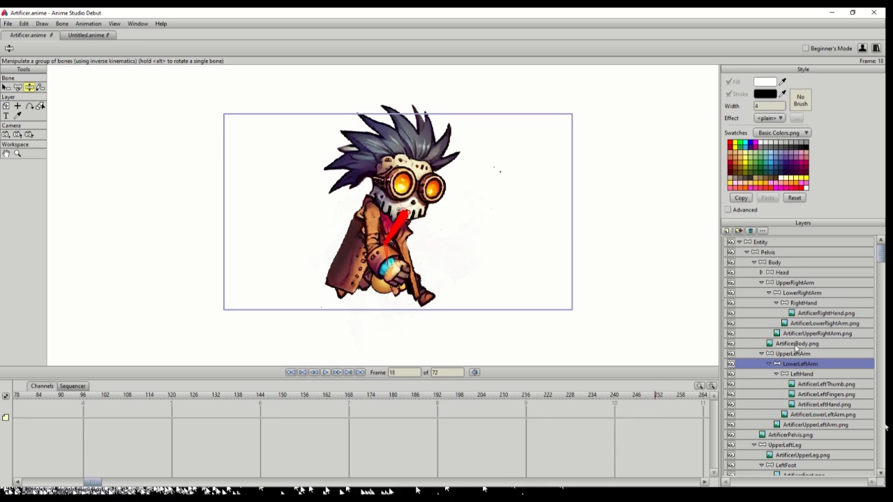
# Delete the LowerRightArm layer's keyframe at frame 54, keeping only the one at frame 0.
pyautogui.click(800, 293)
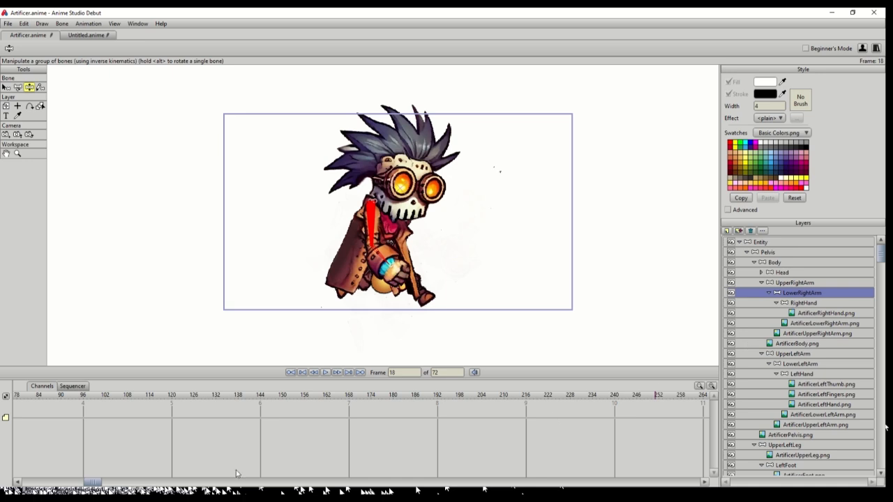
pyautogui.moveTo(90, 482); pyautogui.dragTo(28, 482)
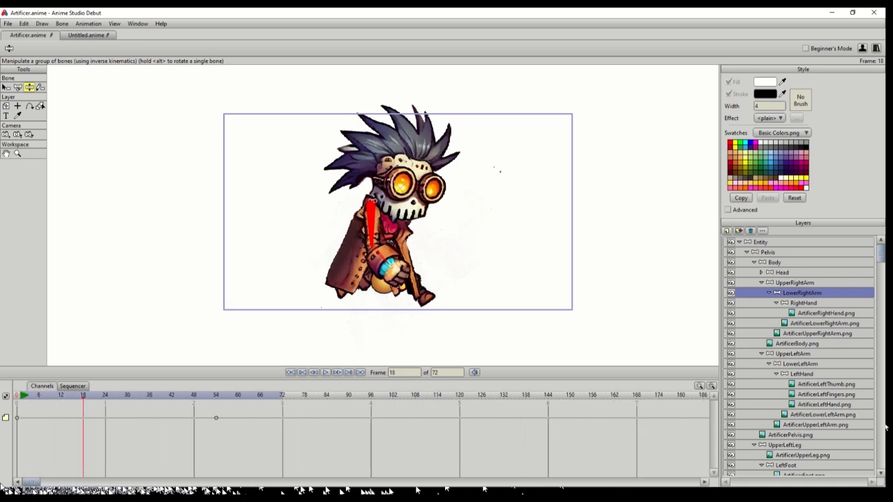
pyautogui.moveTo(189, 404); pyautogui.dragTo(233, 432)
pyautogui.press('Delete')
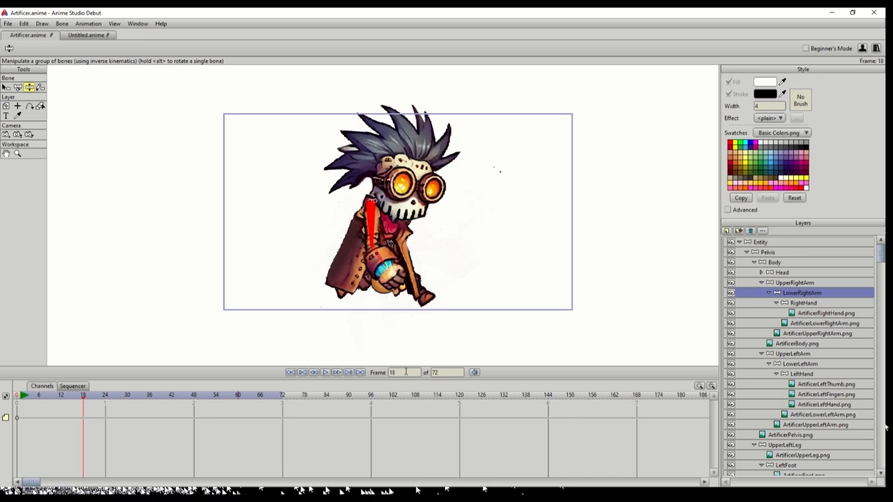
# Set the animation's end frame to 18 and play it back from frame 0.
pyautogui.click(17, 396)
pyautogui.doubleClick(432, 372)
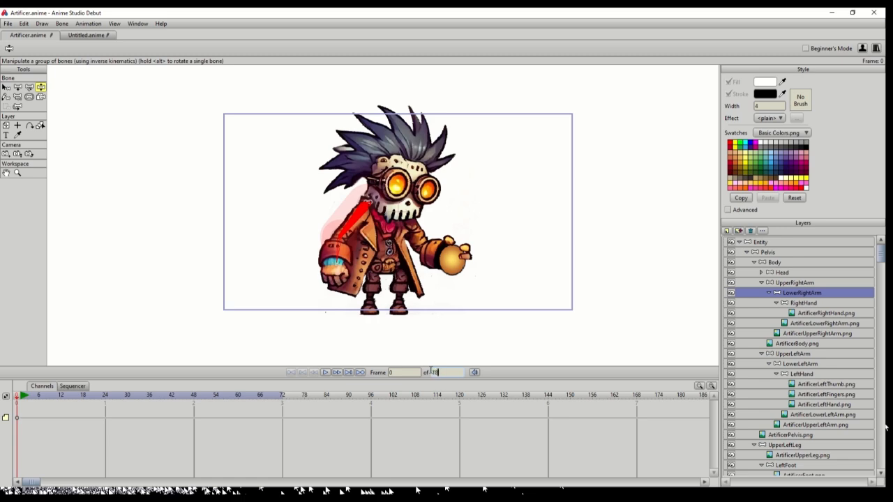
pyautogui.press('Return')
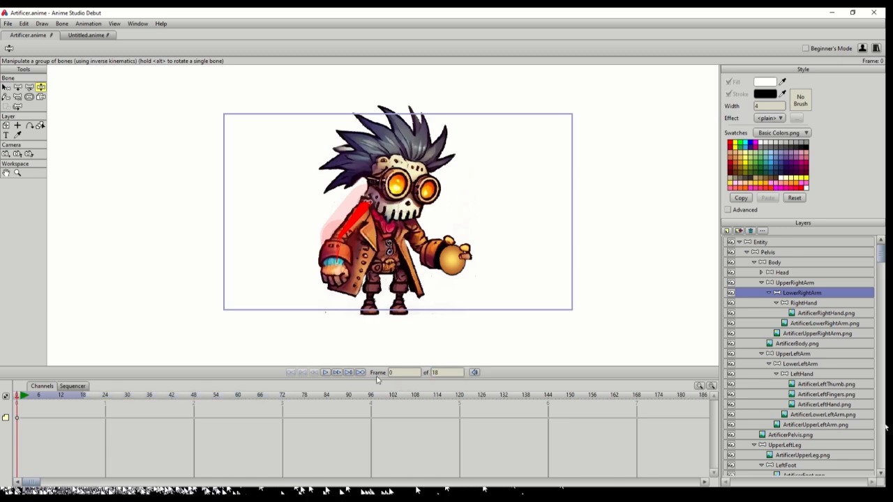
pyautogui.click(326, 373)
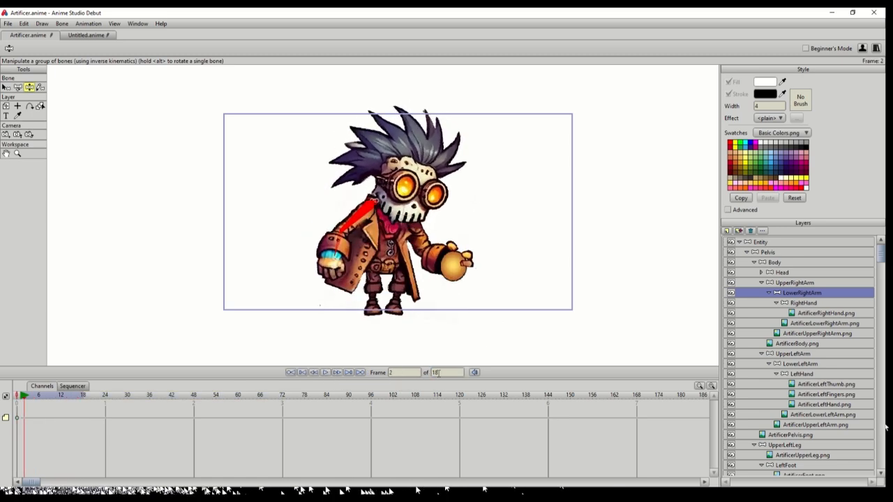
# Set the animation's end frame to 24, play it back, and return to frame 0.
pyautogui.write('24')
pyautogui.press('Return')
pyautogui.click(325, 373)
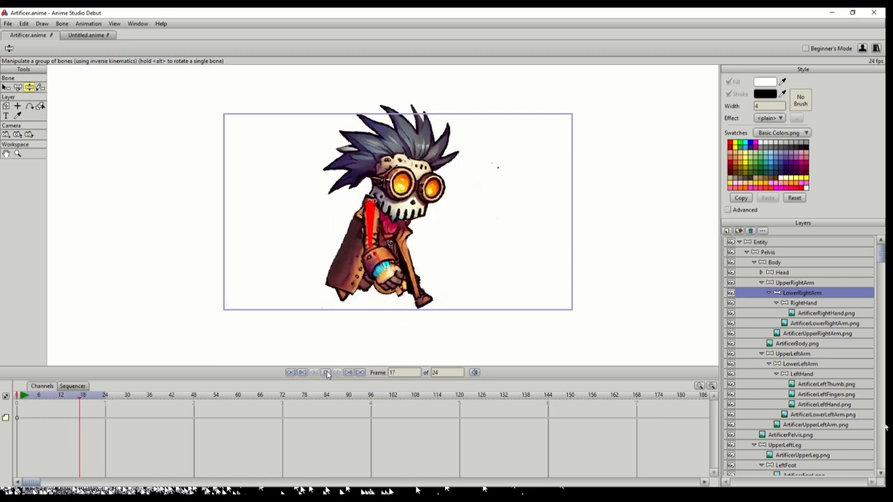
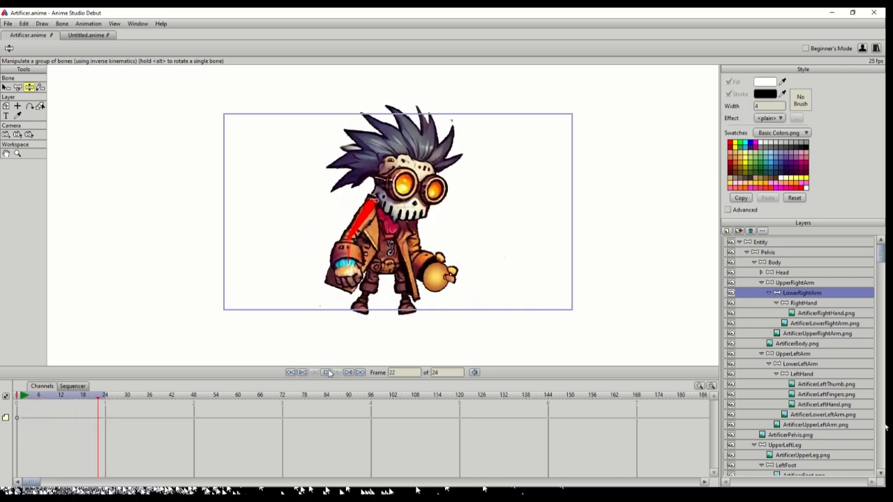
pyautogui.click(329, 372)
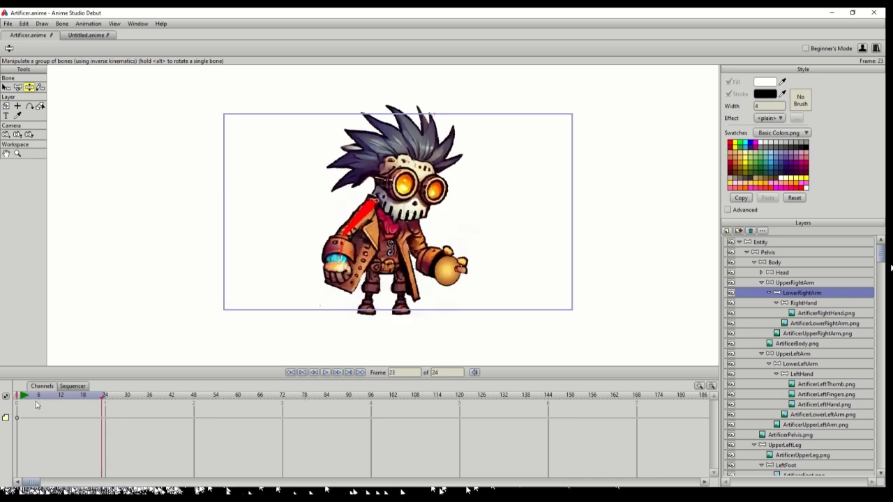
pyautogui.click(17, 396)
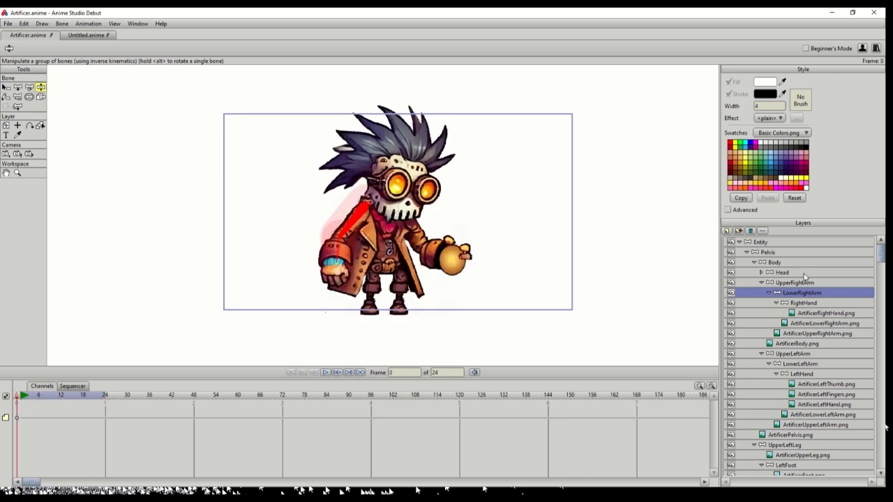
# Copy the Head layer's frame 0 keyframe to frames 1 and 24, then play the loop and return to frame 0.
pyautogui.click(783, 273)
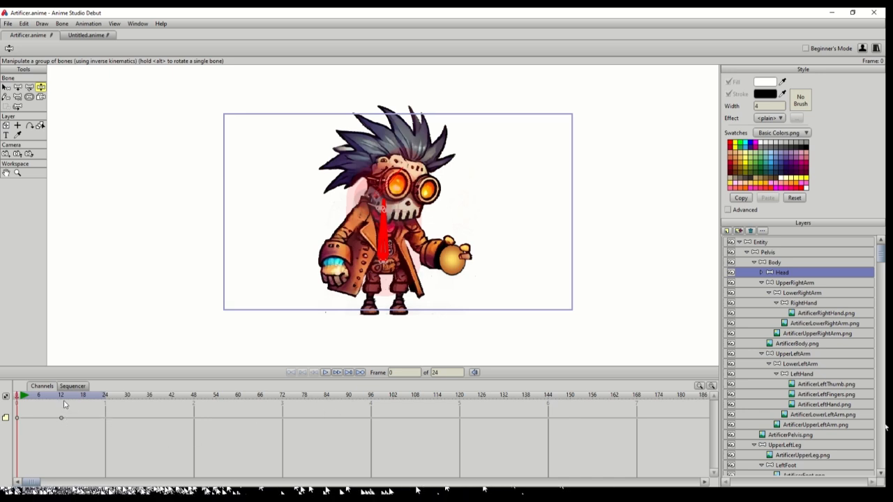
pyautogui.click(62, 395)
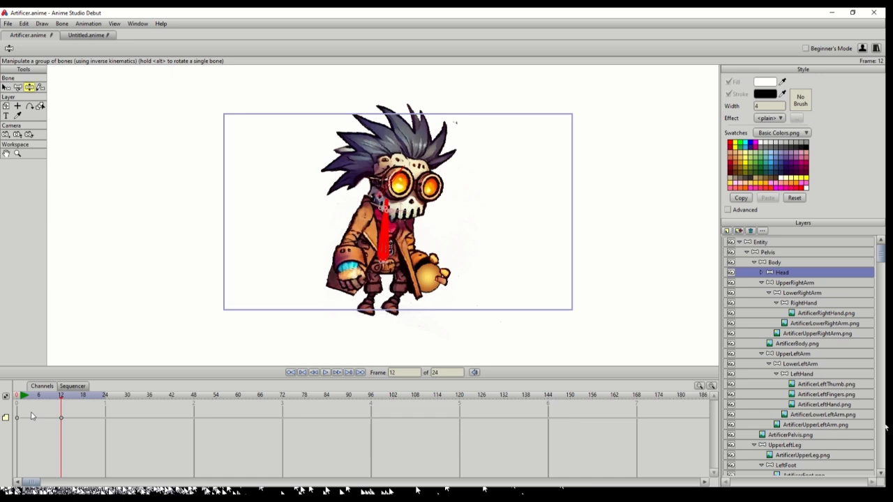
pyautogui.click(18, 396)
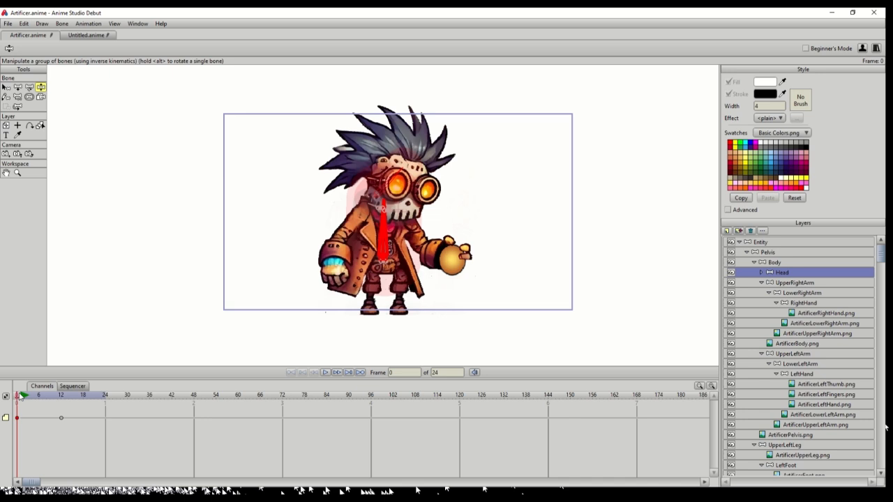
pyautogui.click(23, 395)
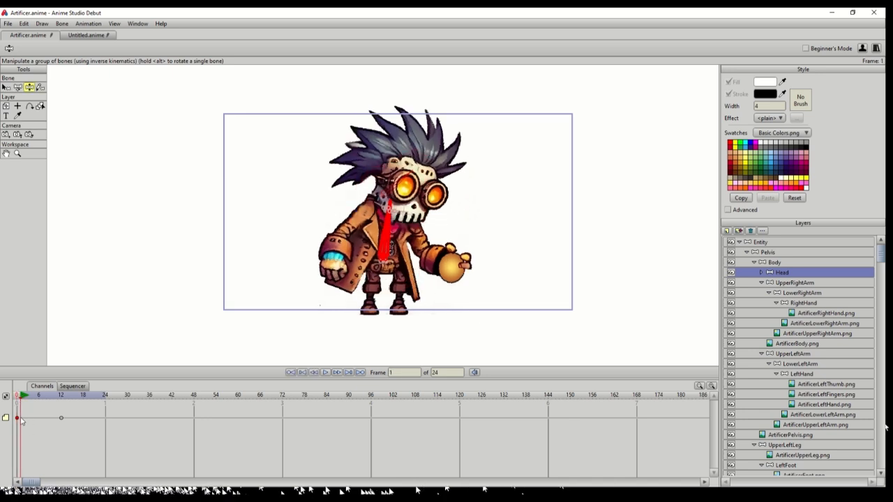
pyautogui.click(105, 396)
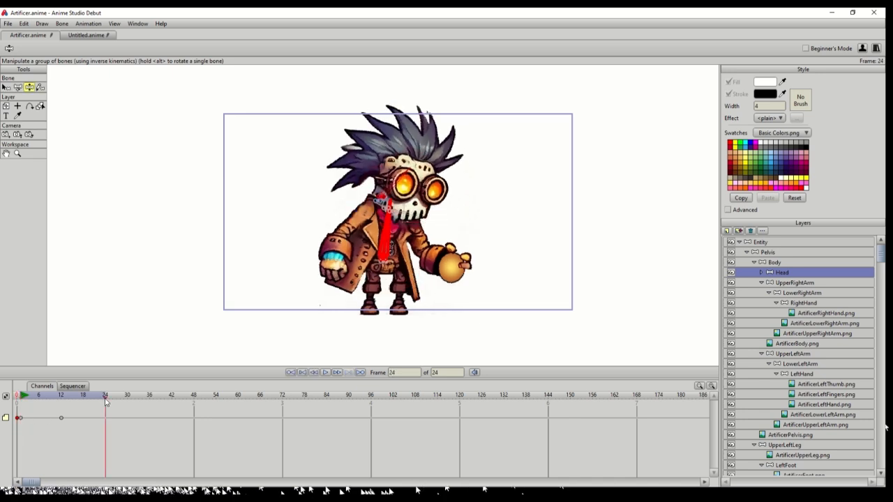
pyautogui.hotkey('ctrl', 'v')
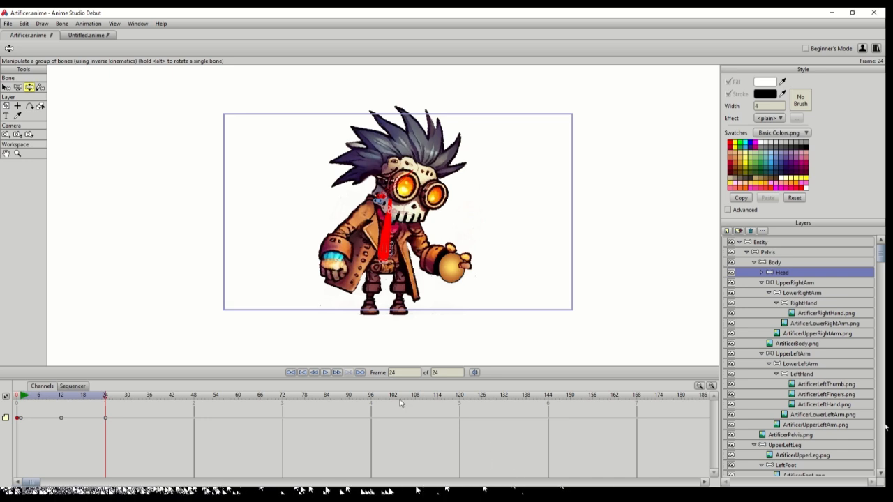
pyautogui.click(326, 373)
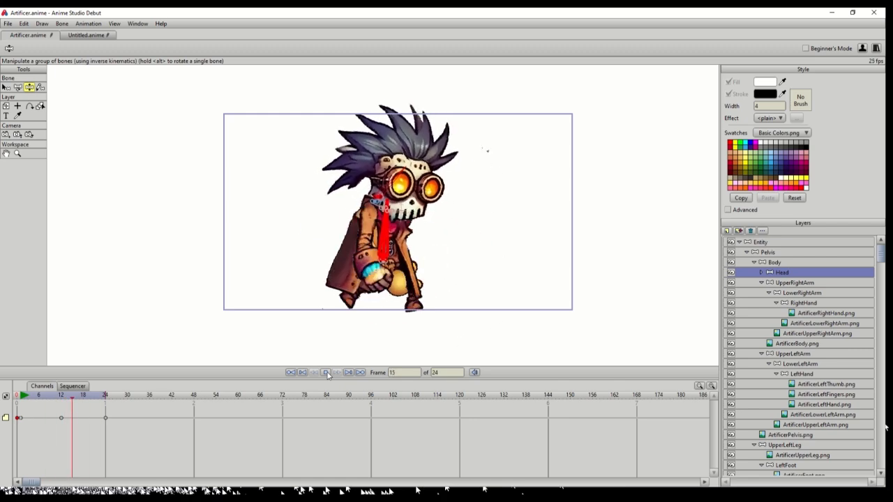
pyautogui.click(327, 373)
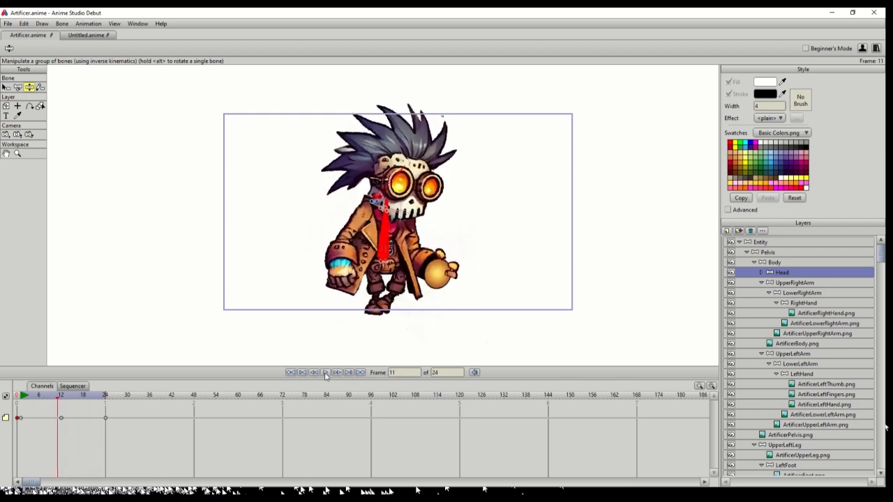
pyautogui.click(17, 395)
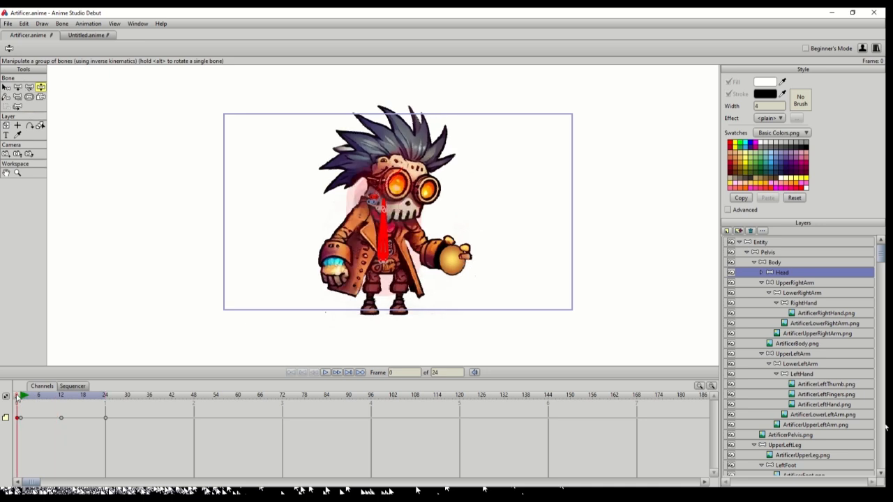
# Replace the LowerRightArm layer's keyframes at frames 1 and 24 with copies of its frame 0 keyframe.
pyautogui.click(797, 296)
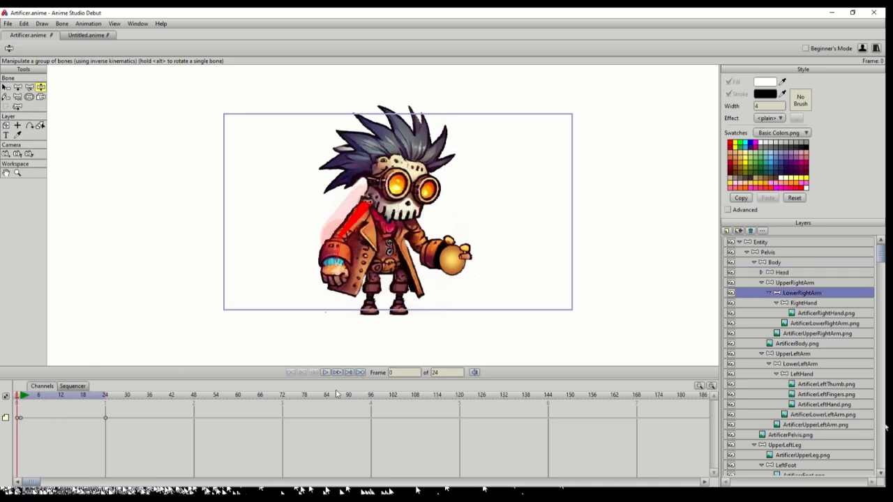
pyautogui.click(20, 419)
pyautogui.press('Delete')
pyautogui.click(106, 419)
pyautogui.press('Delete')
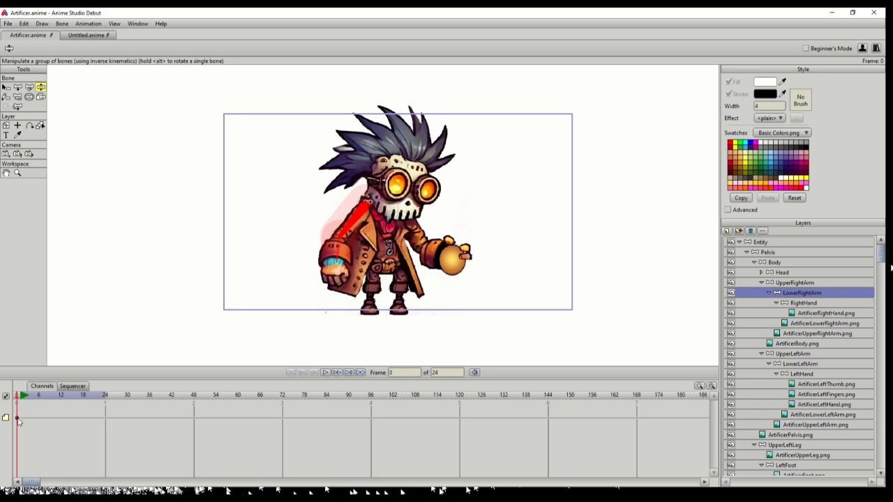
pyautogui.click(22, 397)
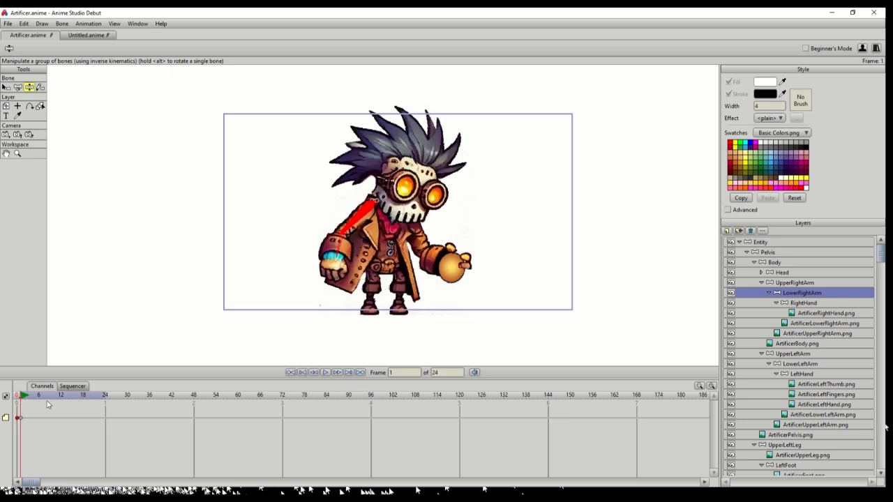
pyautogui.click(106, 396)
# Key the LowerRightArm bone swung slightly toward the body at frame 6 and hanging straight down at frame 18.
pyautogui.click(39, 397)
pyautogui.moveTo(323, 242); pyautogui.dragTo(336, 244)
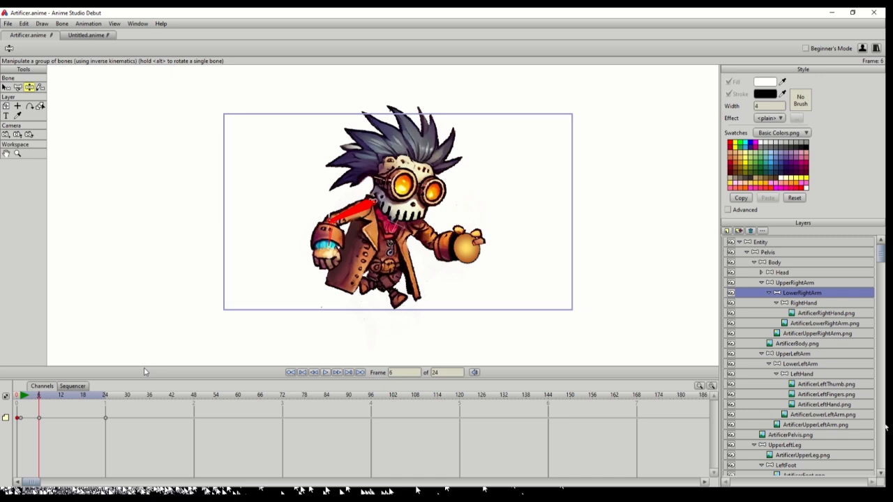
pyautogui.click(84, 396)
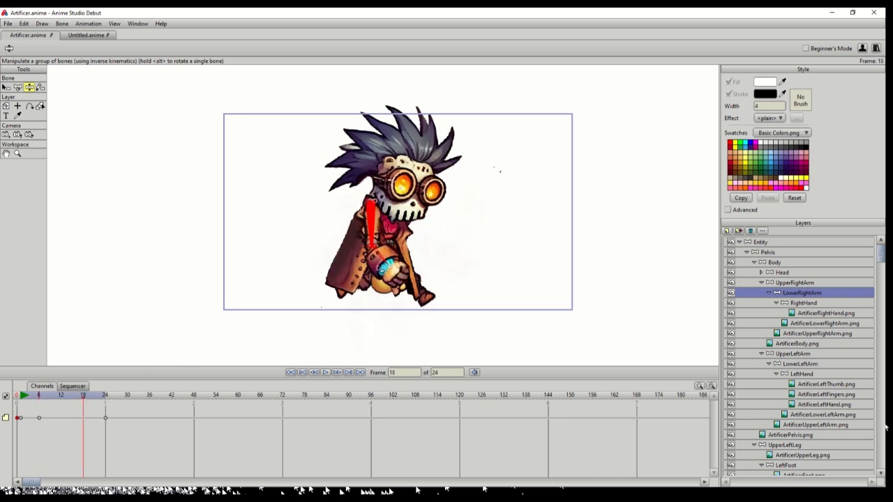
pyautogui.moveTo(386, 265); pyautogui.dragTo(376, 276)
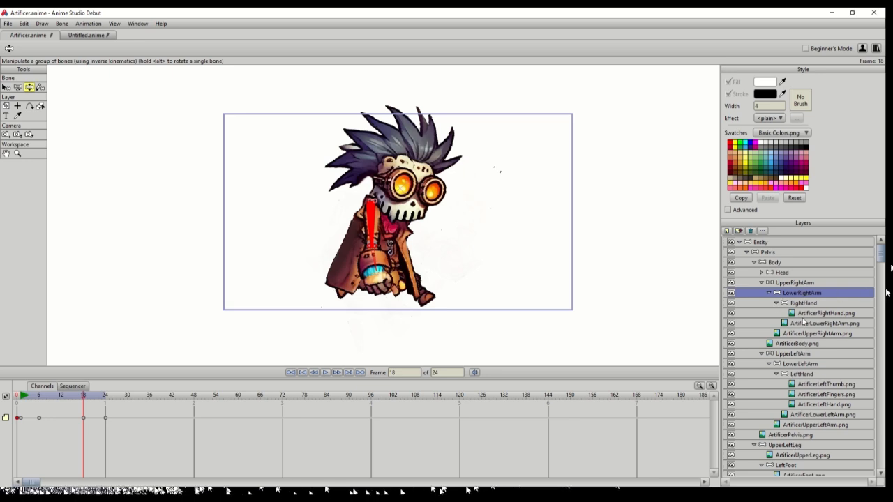
# Replace the LowerLeftArm layer's keyframes at frames 1 and 24 with copies of its frame 0 keyframe.
pyautogui.click(798, 365)
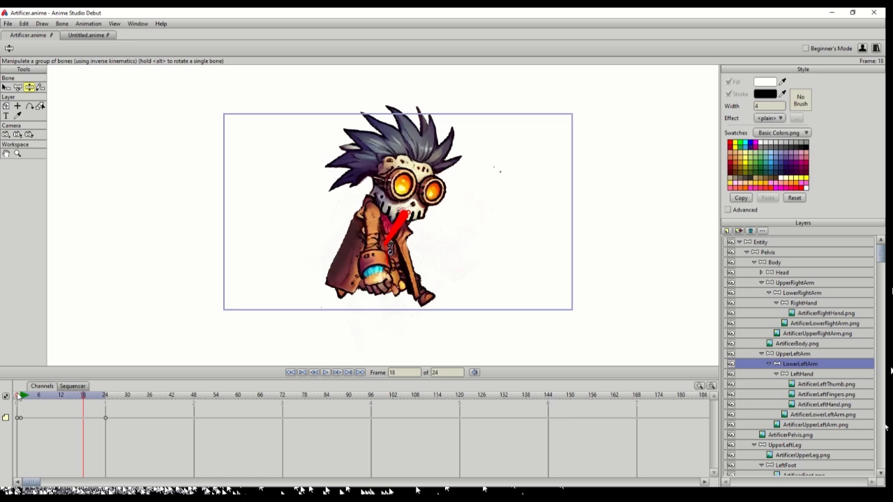
pyautogui.click(19, 395)
pyautogui.click(23, 419)
pyautogui.moveTo(24, 419)
pyautogui.mouseDown()
pyautogui.moveTo(105, 419)
pyautogui.moveTo(38, 439)
pyautogui.moveTo(17, 419)
pyautogui.mouseUp()
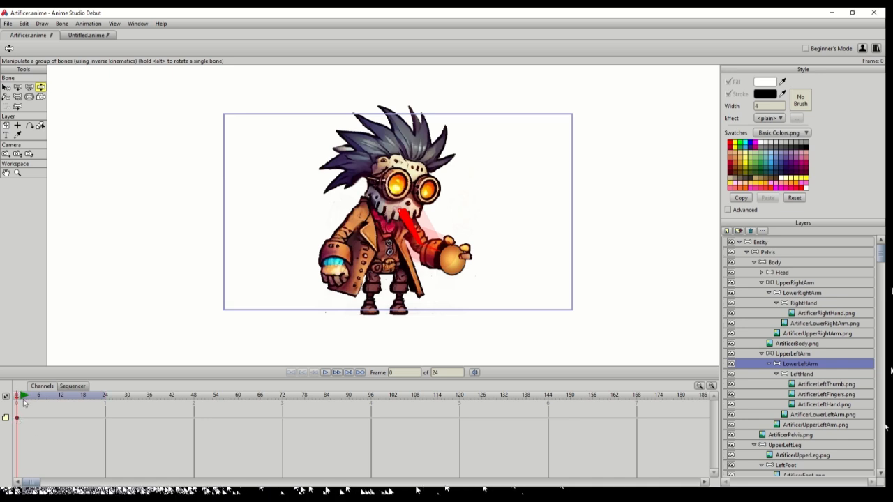
pyautogui.click(21, 396)
pyautogui.click(105, 395)
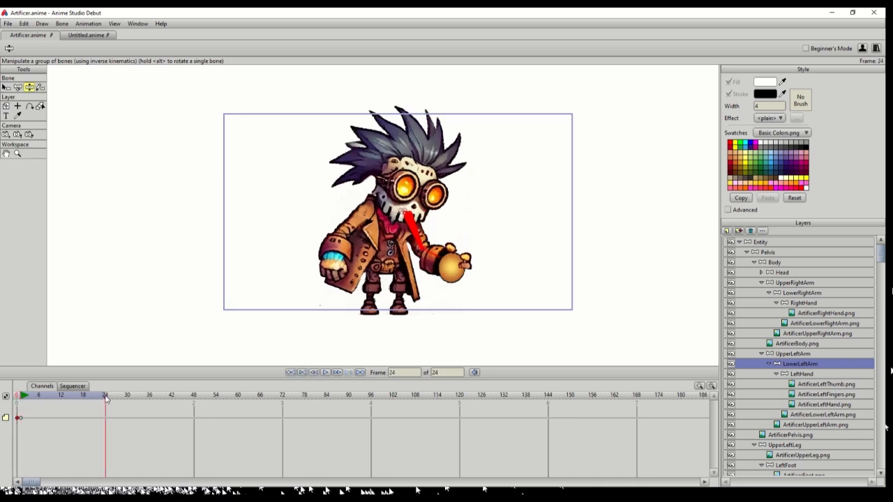
# Key the LowerLeftArm bone bent upward at frame 6 and tucked behind the other hand at frame 18, and play the loop.
pyautogui.click(38, 396)
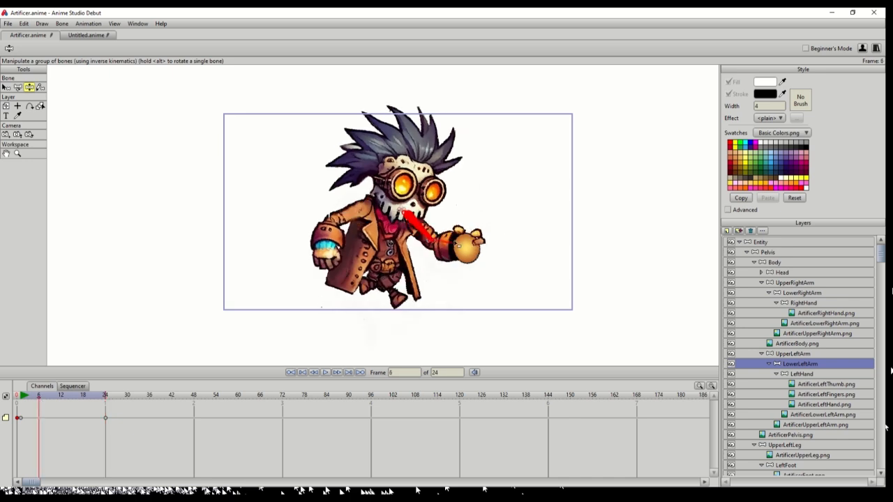
pyautogui.moveTo(447, 246); pyautogui.dragTo(453, 234)
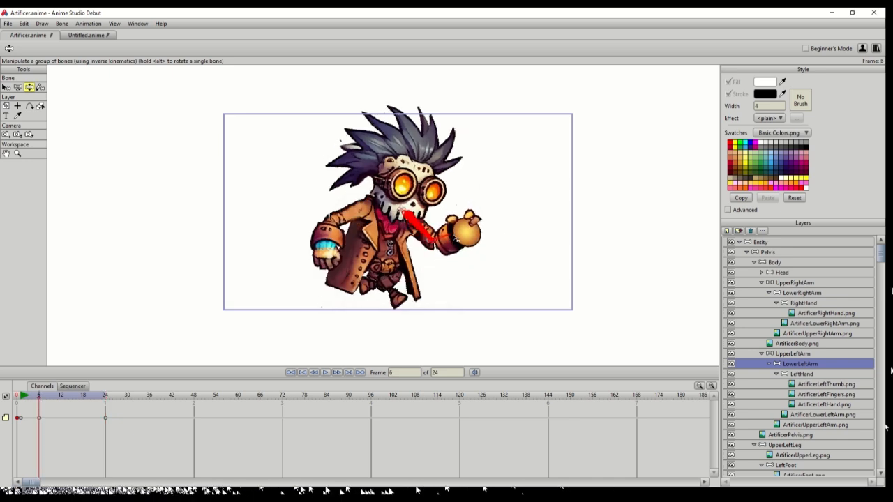
pyautogui.click(84, 399)
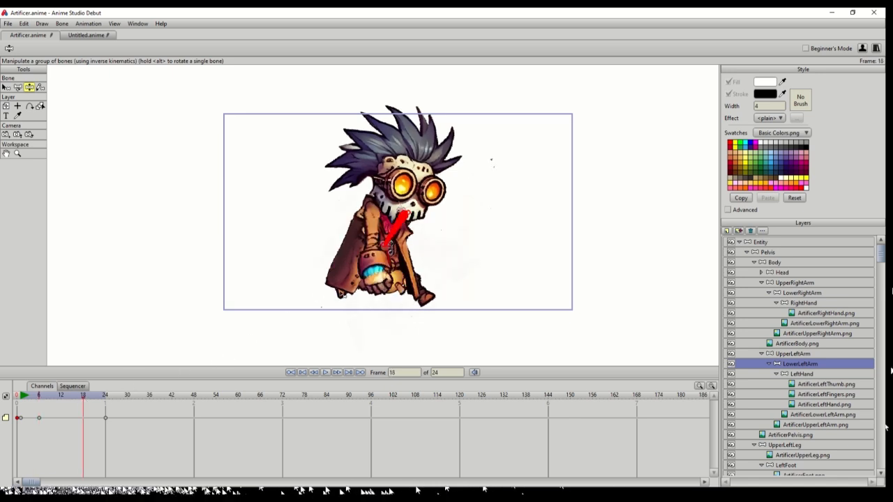
pyautogui.moveTo(491, 159); pyautogui.dragTo(517, 217)
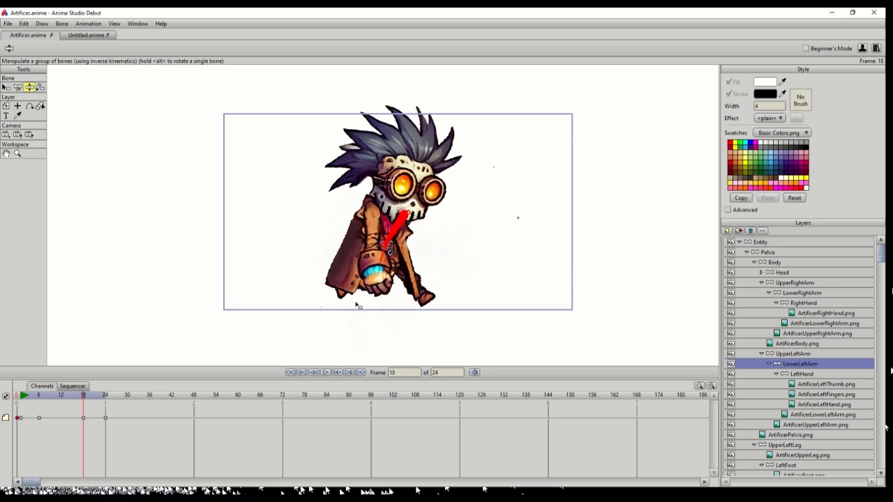
pyautogui.click(325, 373)
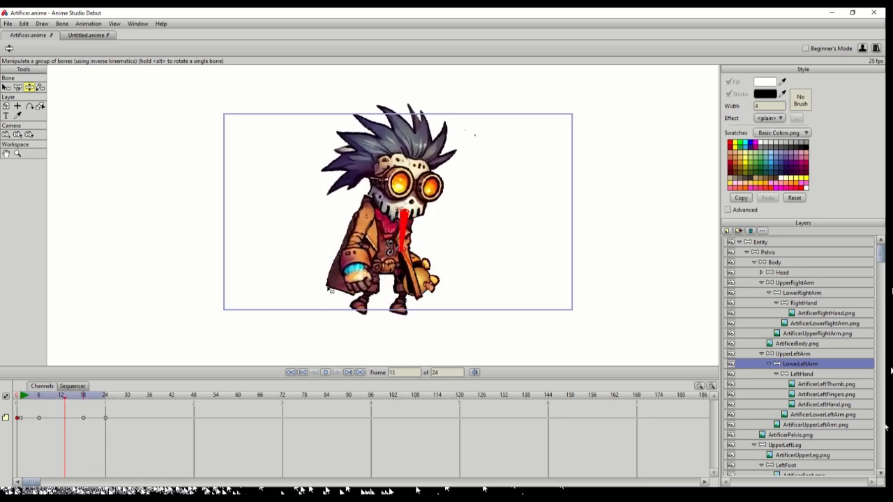
pyautogui.click(325, 372)
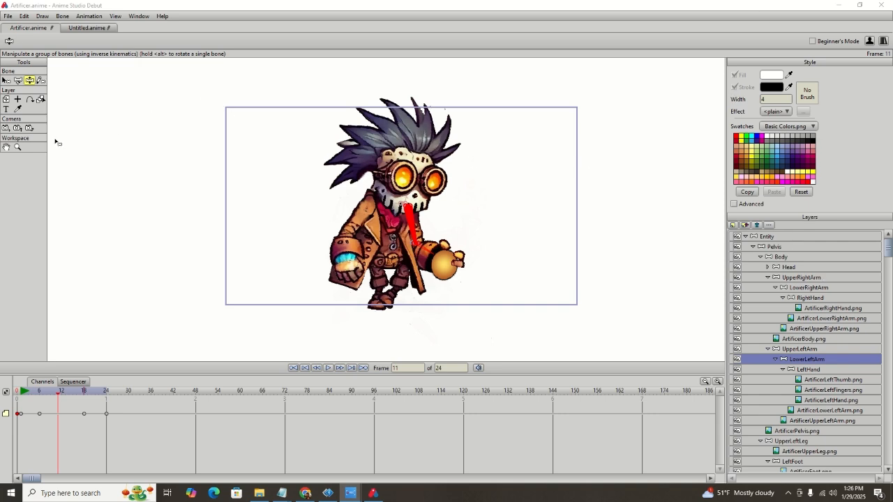
# Zoom the camera out at frame 11 to a vertical field of view of about 34 degrees.
pyautogui.click(16, 128)
pyautogui.moveTo(375, 185); pyautogui.dragTo(335, 147)
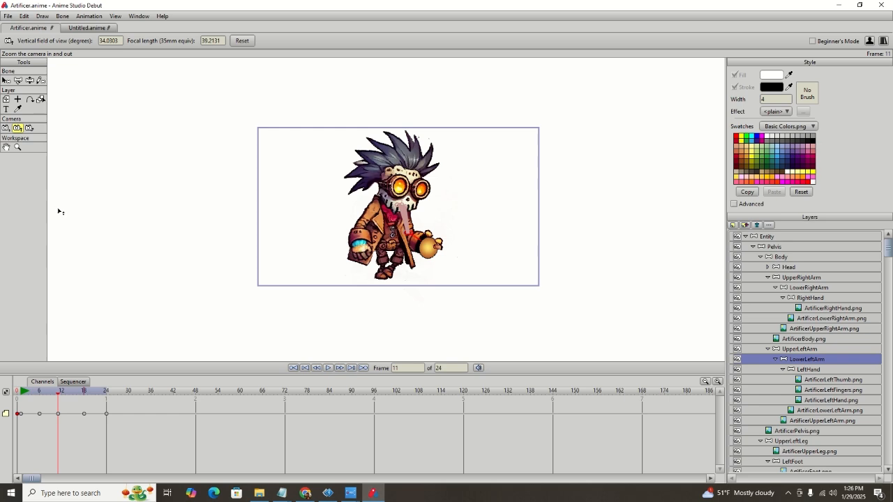
# Set up the animation export for frames 1 to 24 in M4V format with the Apple M4V (H.264-AAC) preset.
pyautogui.click(7, 16)
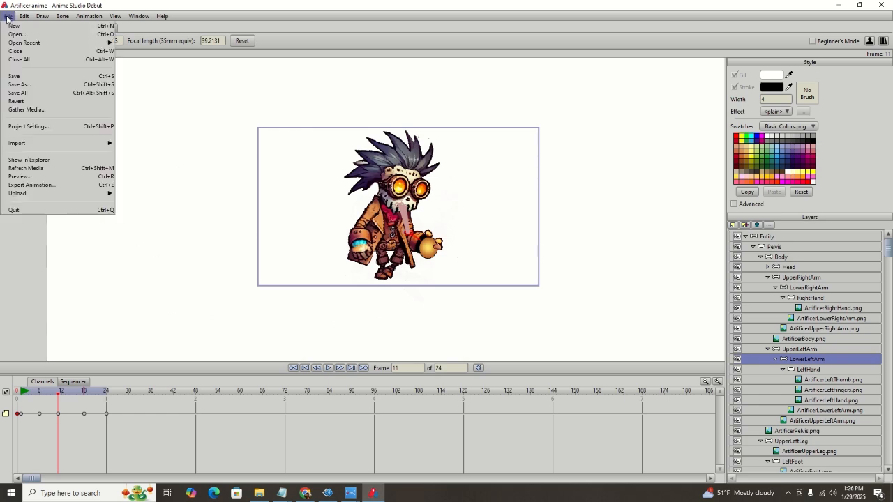
pyautogui.click(40, 186)
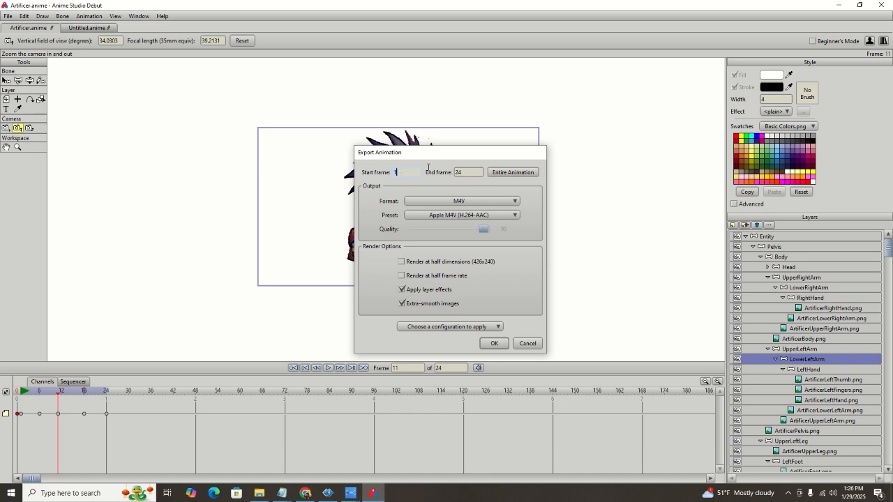
pyautogui.click(516, 202)
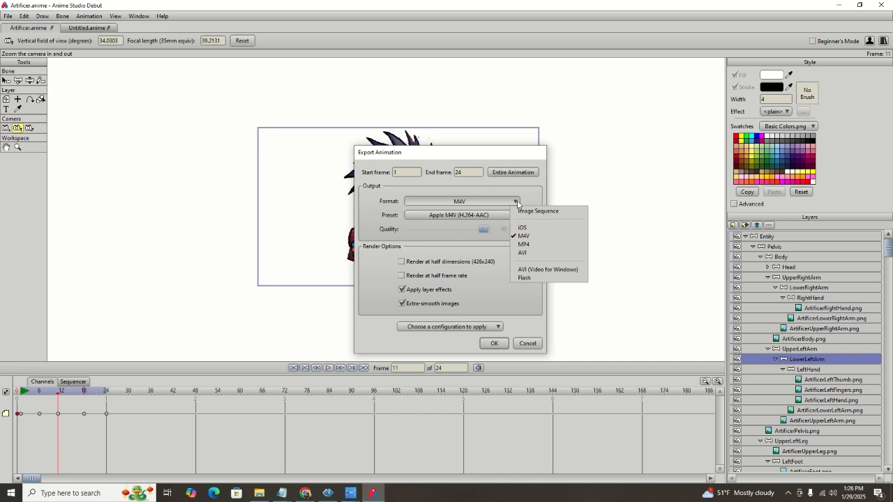
pyautogui.click(518, 203)
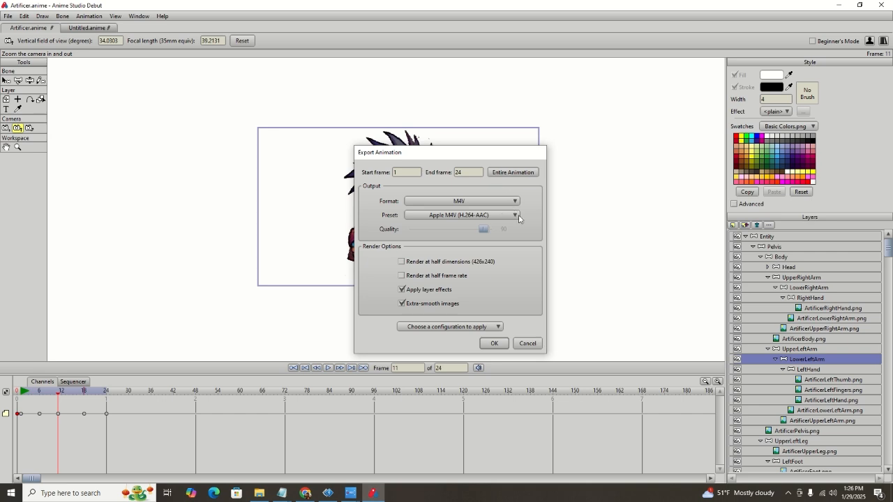
pyautogui.click(519, 219)
pyautogui.click(518, 219)
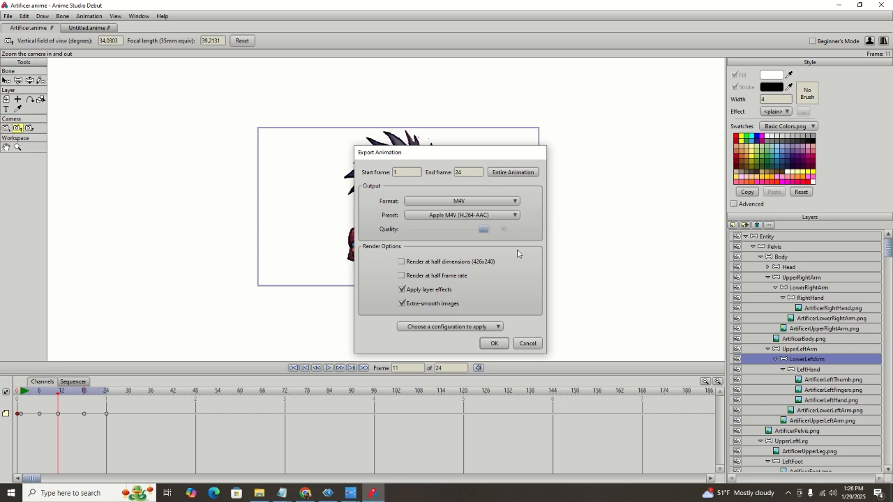
# Accept the export settings and save the rendered video as Artificer3 in the Artificer folder.
pyautogui.click(494, 345)
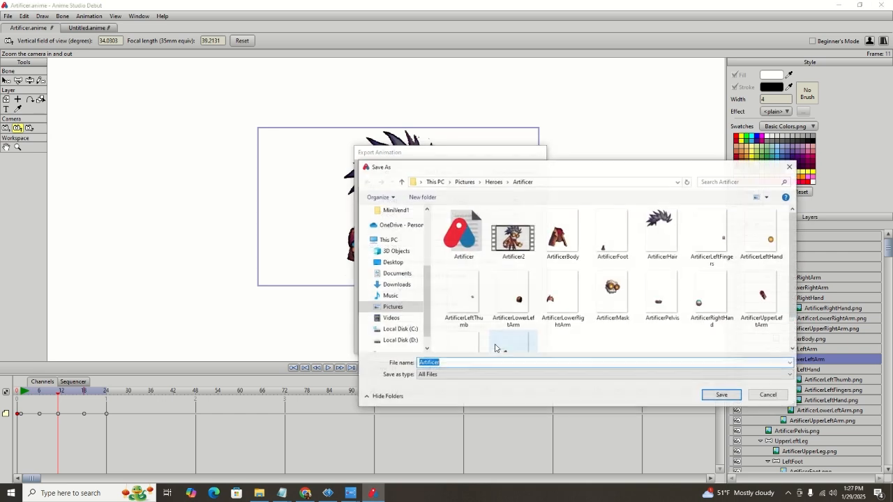
pyautogui.click(456, 362)
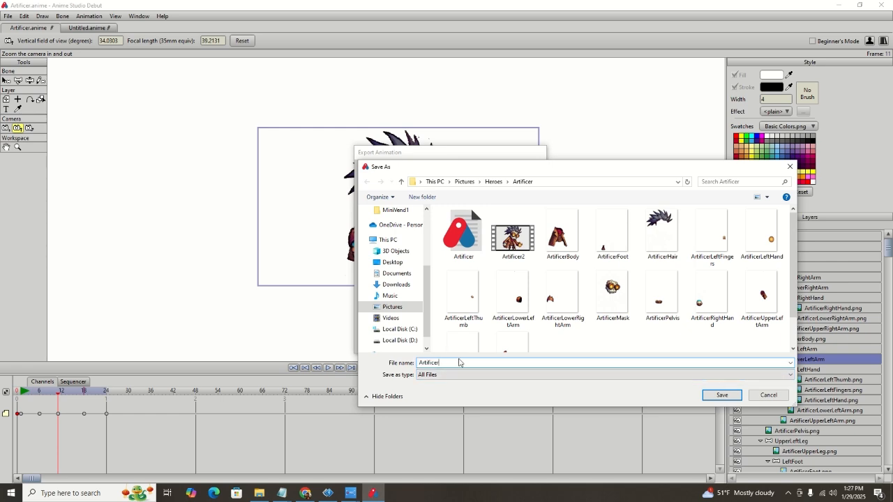
pyautogui.write('3')
pyautogui.click(722, 395)
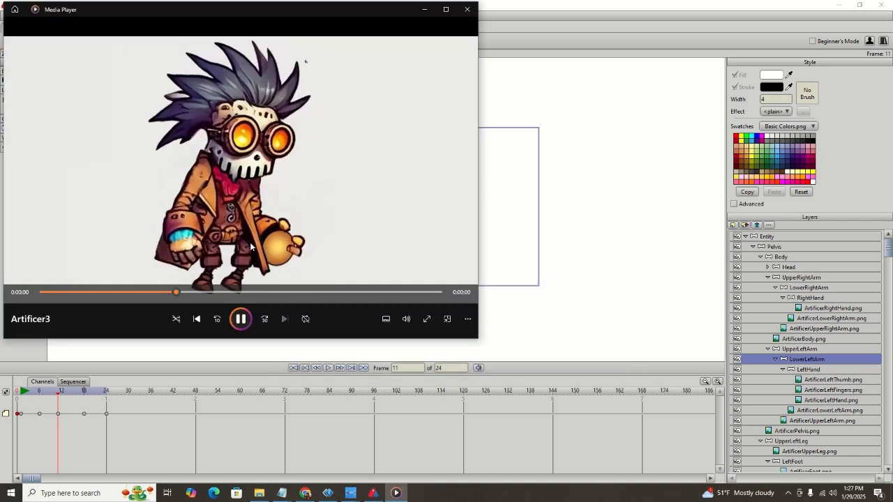
# Replay the exported Artificer3 video several times in Media Player and play it with repeat turned on.
pyautogui.click(239, 320)
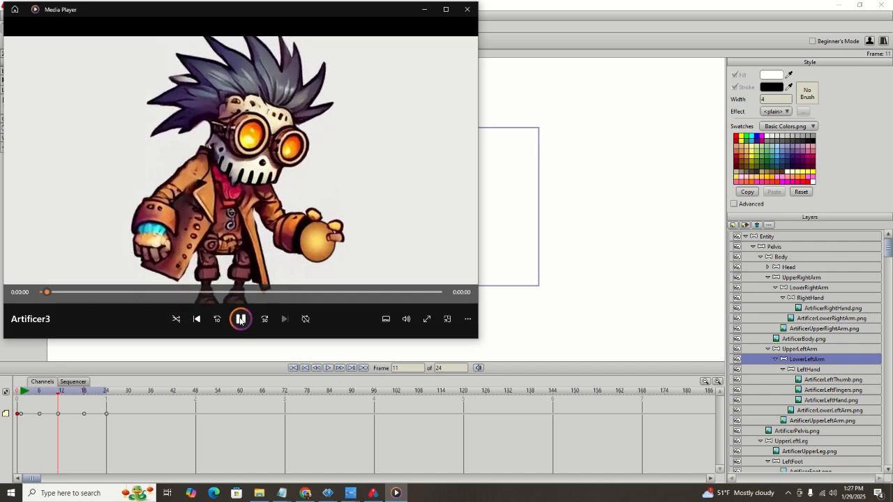
pyautogui.click(240, 320)
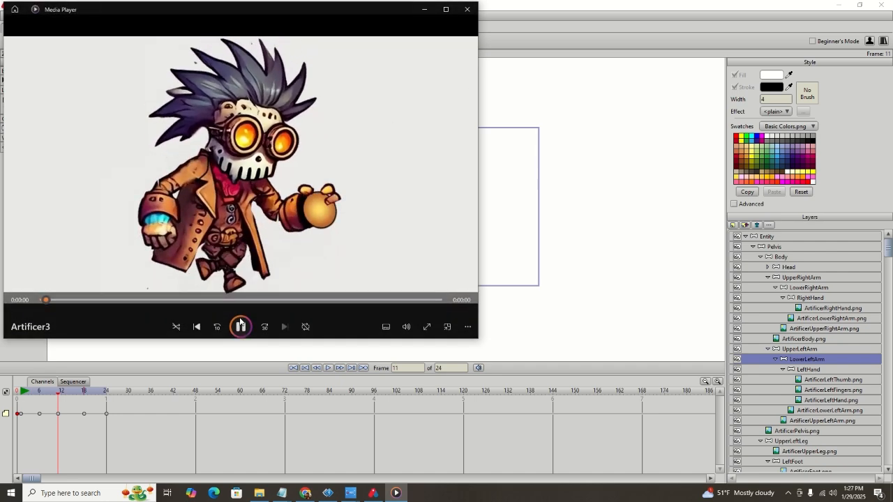
pyautogui.click(239, 320)
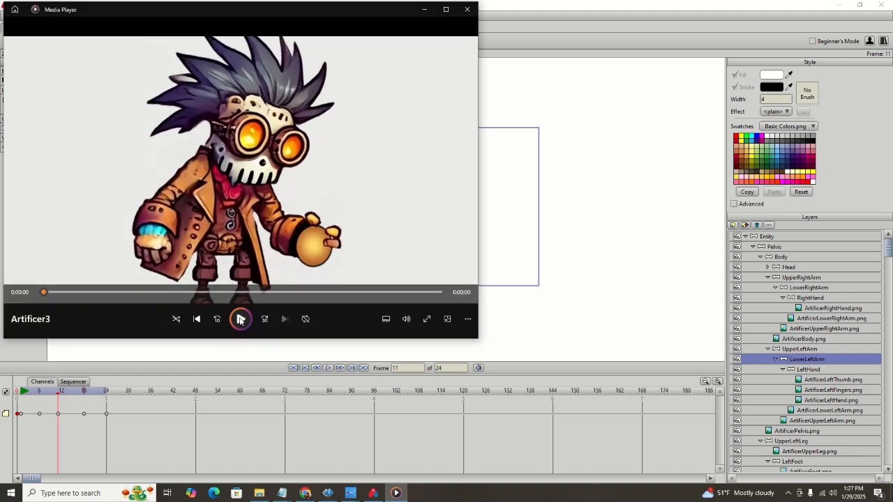
pyautogui.click(240, 319)
pyautogui.click(240, 320)
pyautogui.click(239, 320)
pyautogui.click(240, 319)
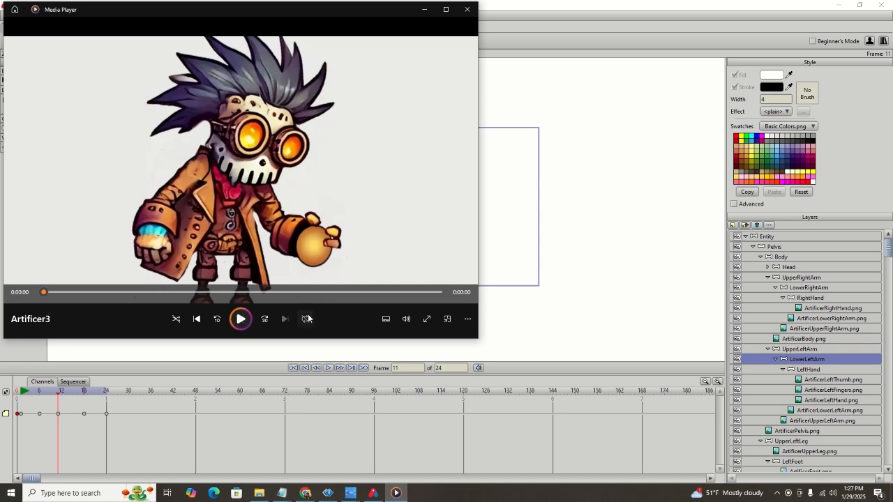
pyautogui.click(242, 322)
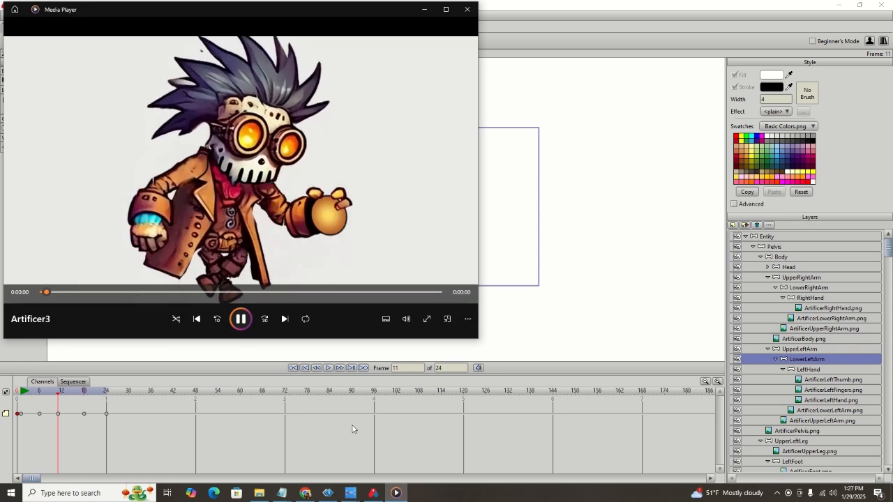